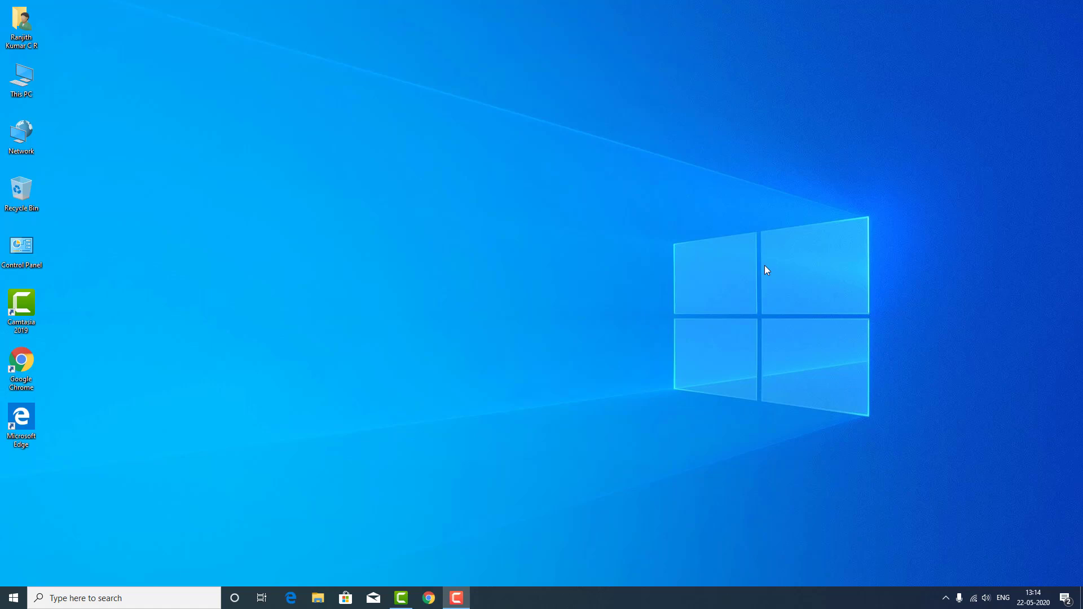
Step: Open Notepad in a maximized window and insert blank lines at the start of the untitled document
key("super+r")
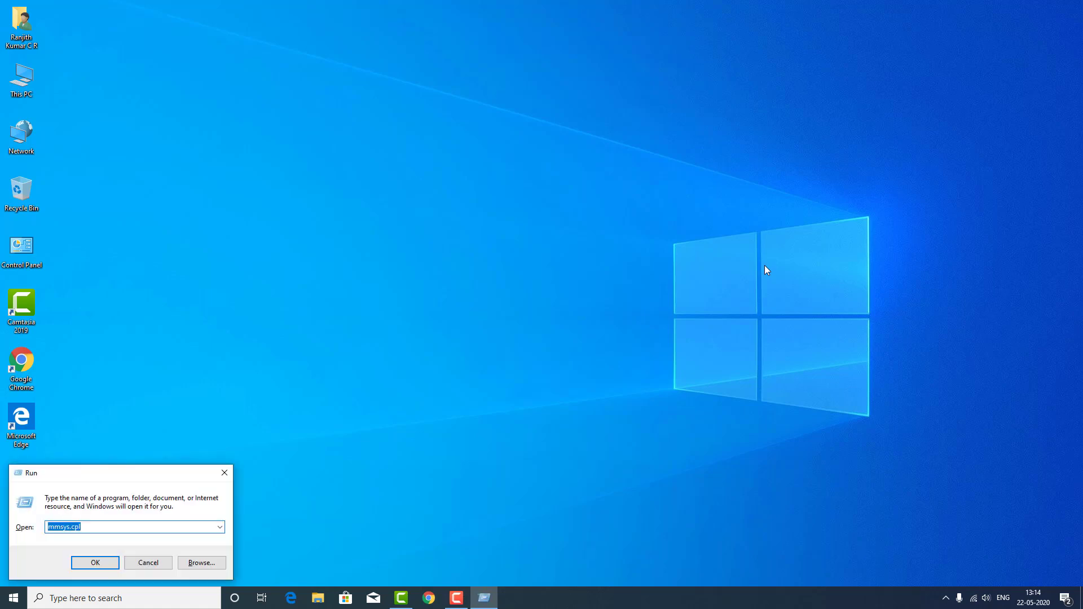
type("mmsys.cpl")
key("Return")
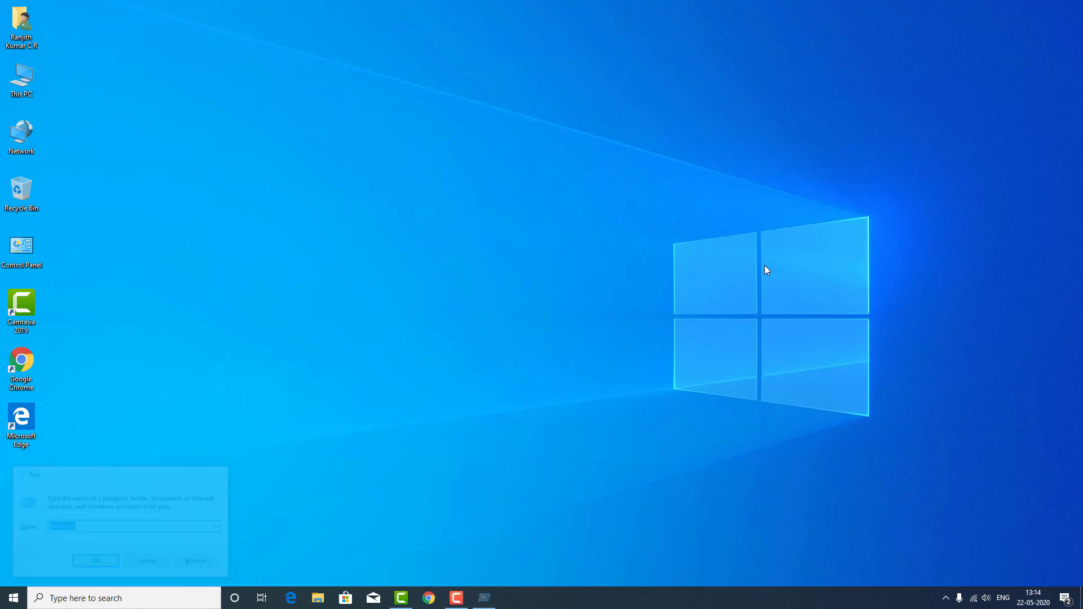
key("alt+space")
key("x")
key("Return")
key("Return")
key("Return")
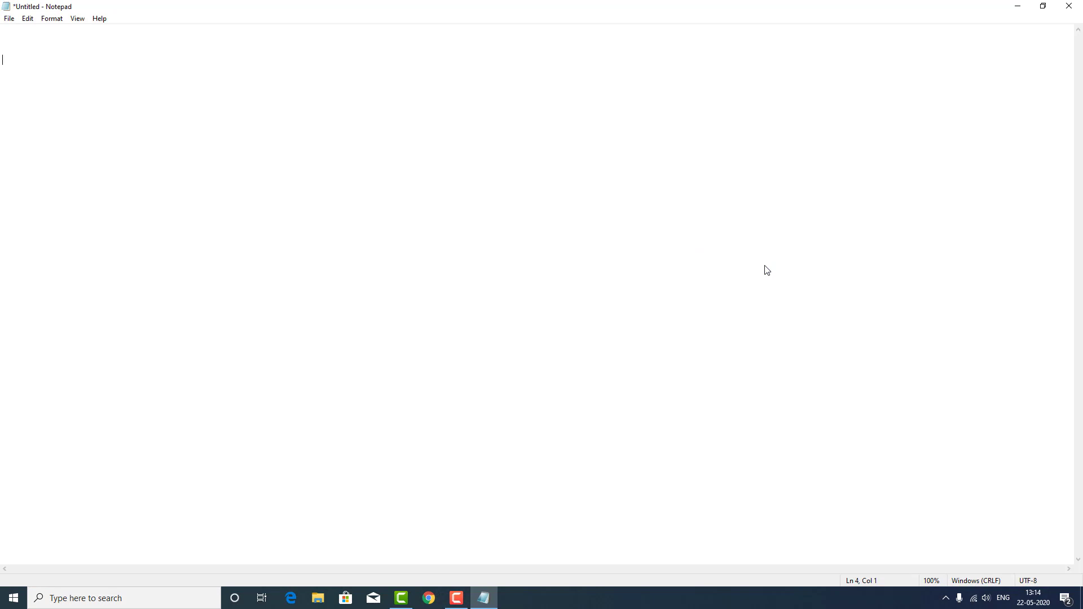
key("Return")
key("Return")
key("Return")
Step: Set the document font to Arial, Regular style, size 26
key("alt+o")
key("Down")
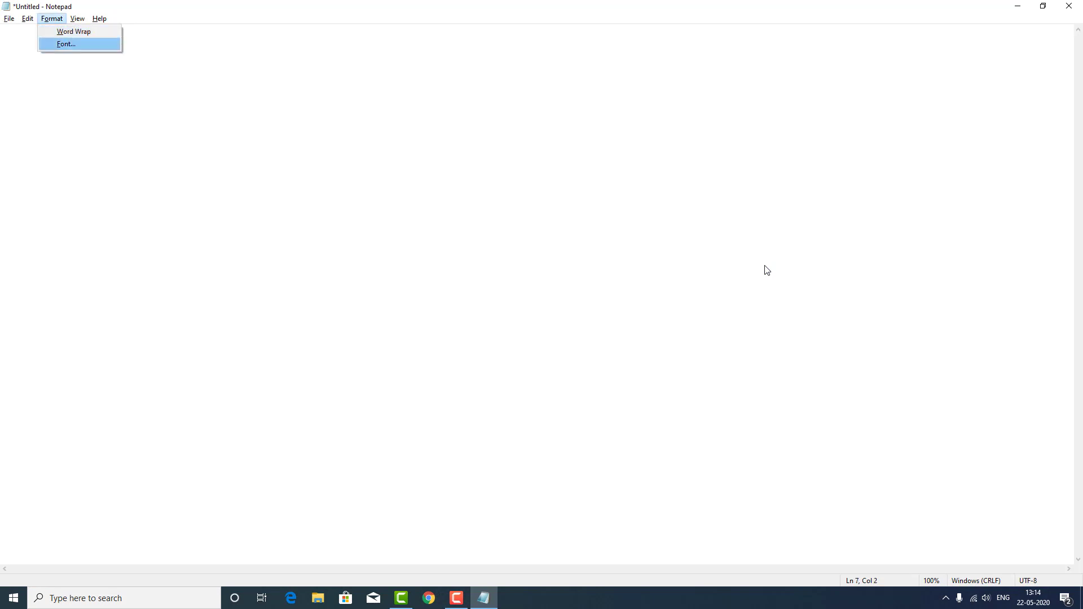
key("Return")
key("Tab")
key("Tab")
key("Down")
key("Down")
key("Down")
key("Down")
key("Down")
key("Down")
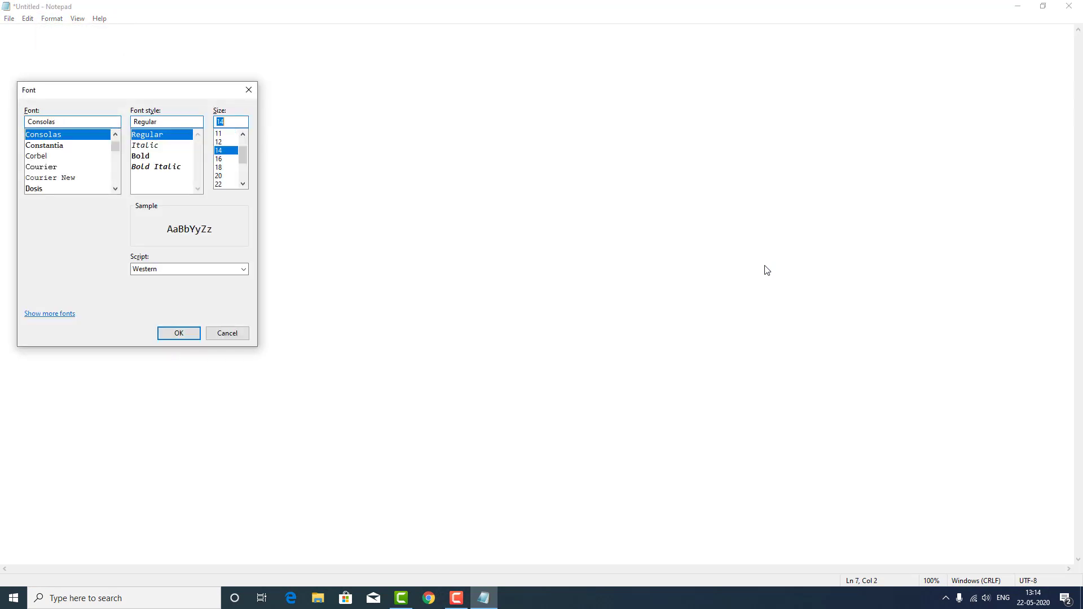
key("Down")
key("Down")
key("Down")
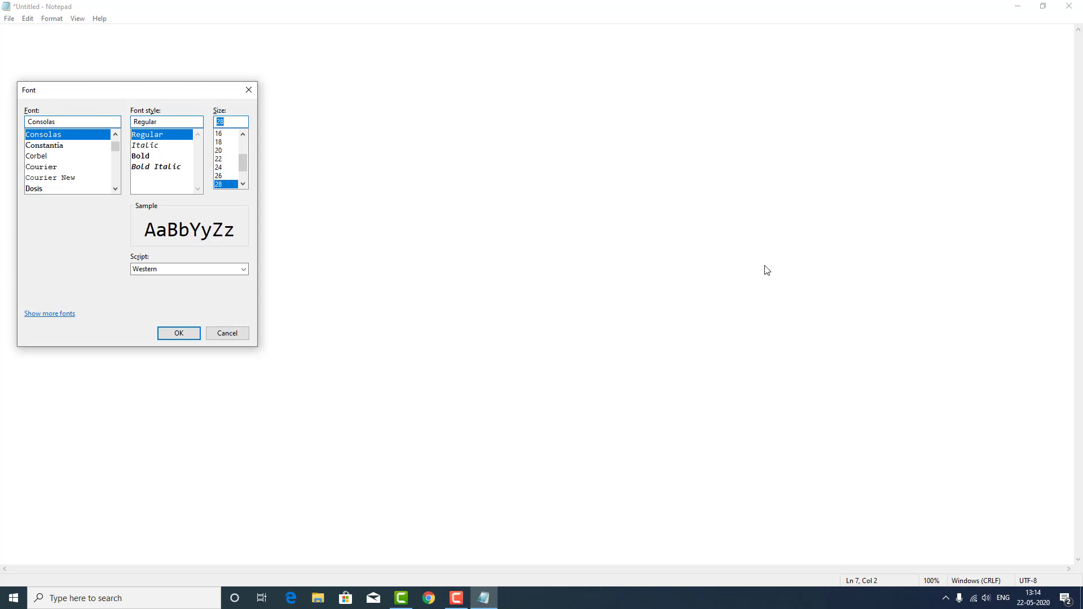
key("shift+Tab")
key("shift+Tab")
type("Arial")
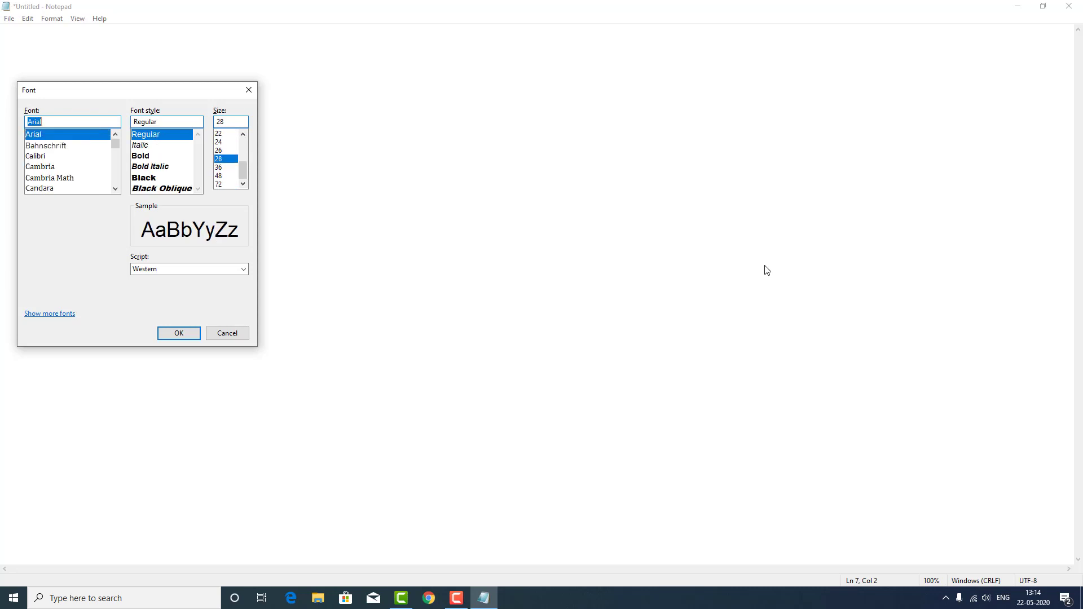
key("Tab")
key("Tab")
key("Up")
key("Up")
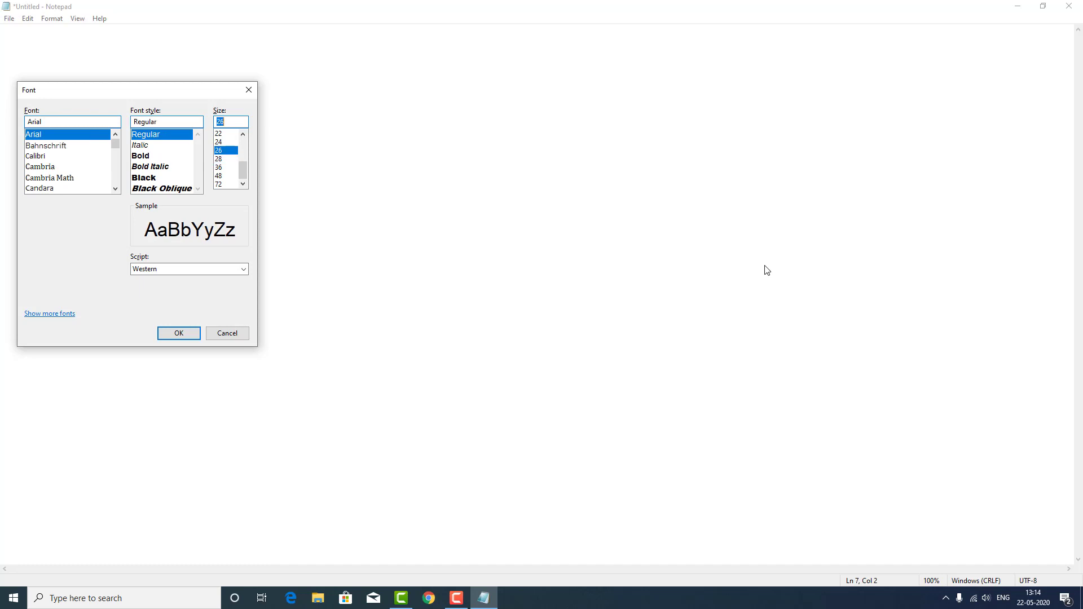
key("Return")
Step: Write the indented heading "Make our pen drive as Bootable!!" and underline it with a row of dashes
key("Return")
key("Return")
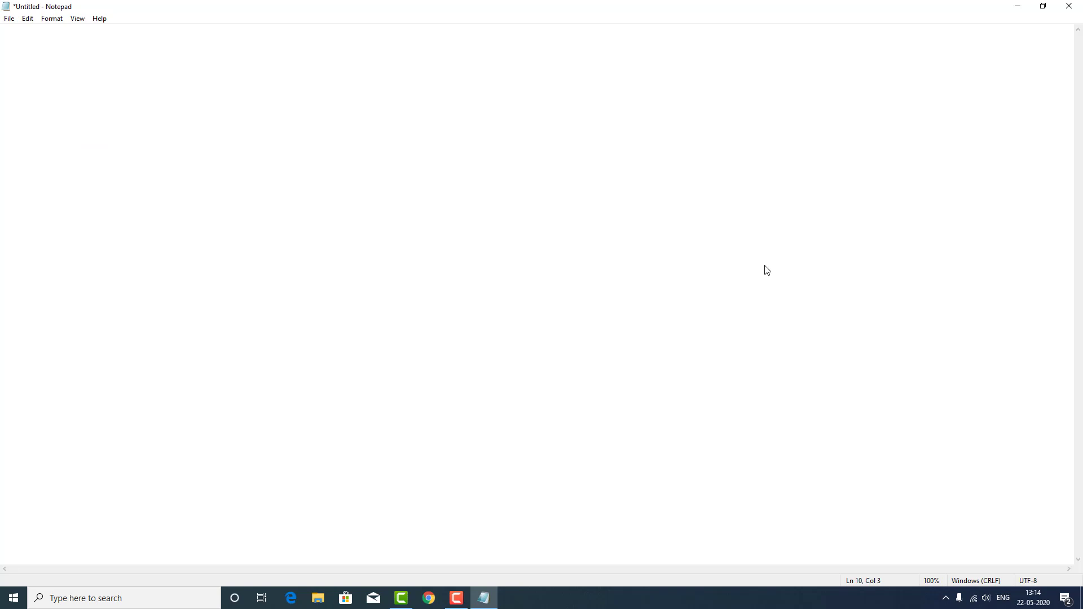
type("Make our pen drive as ")
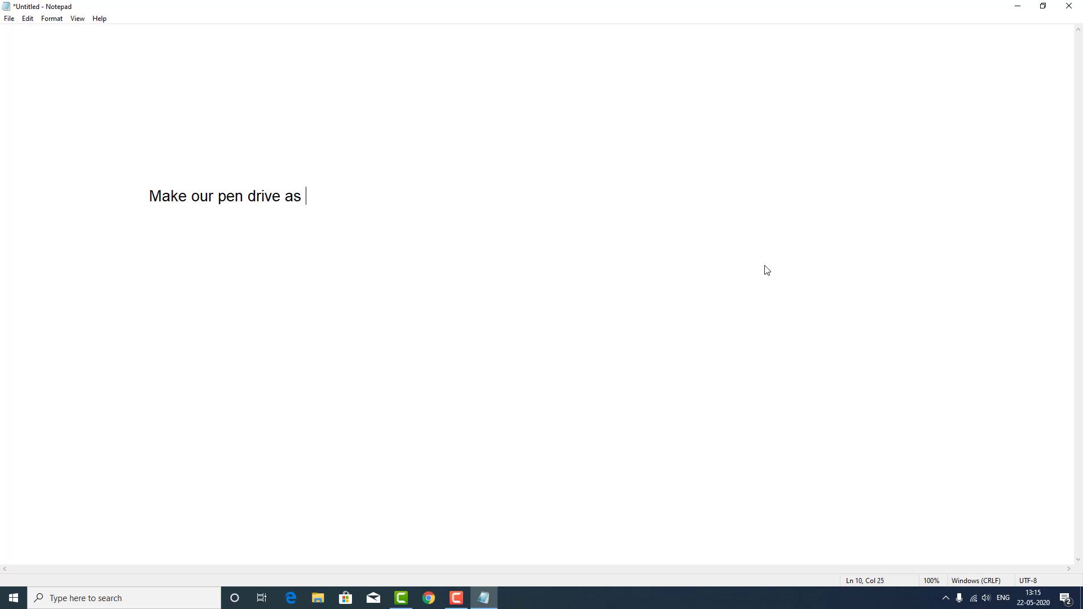
type("Bootable!!")
key("Return")
type("-")
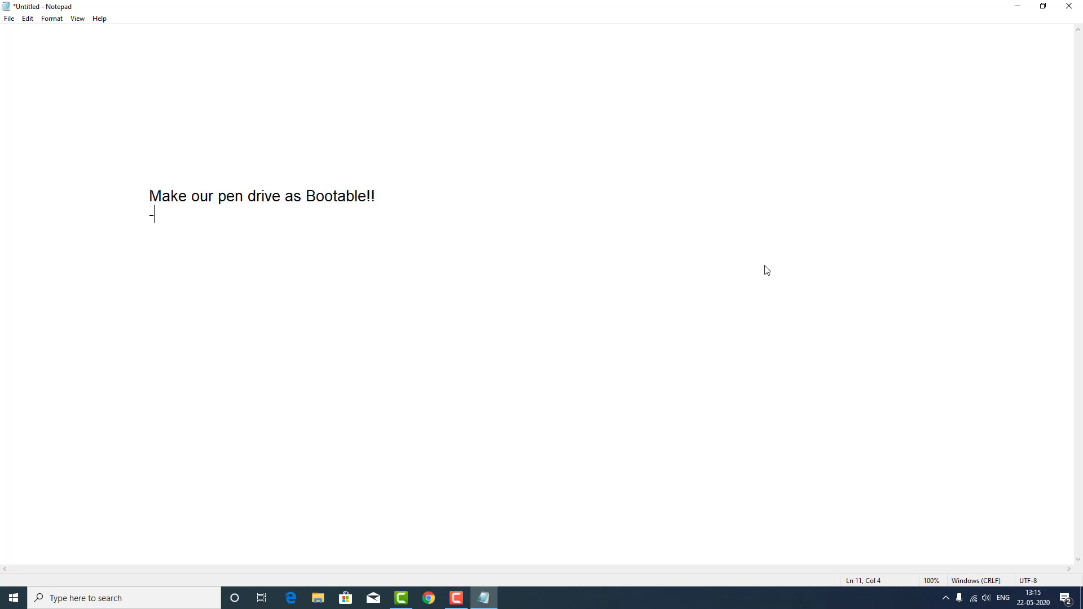
type("--------------------------------------------")
Step: Add the indented entry "PowerISO" beneath the dashed line
key("Return")
key("Tab")
key("Tab")
type("PowerISO")
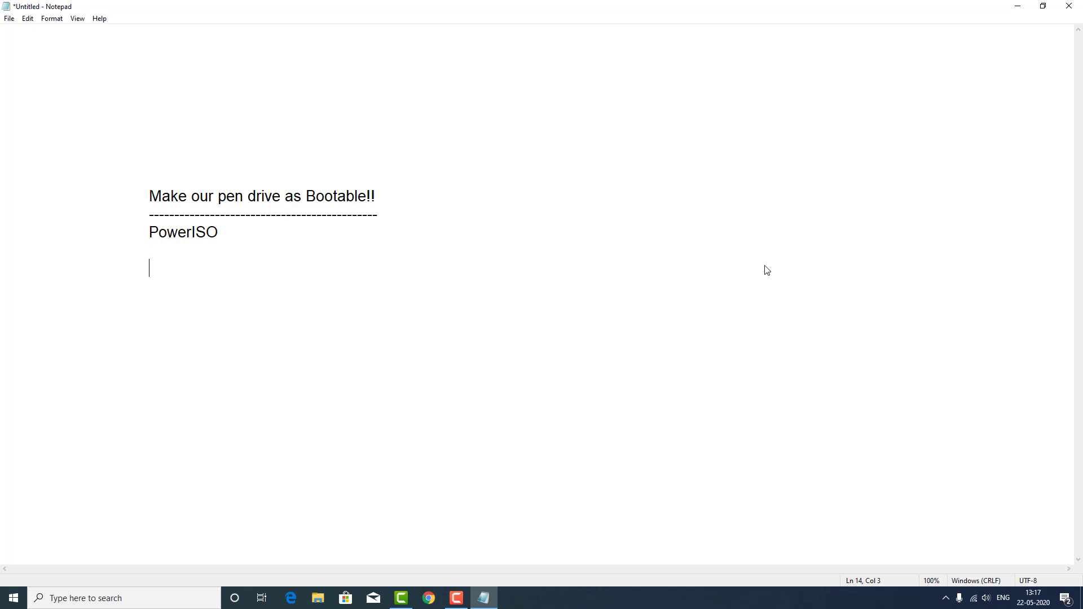
Step: Minimize the notes window and refresh the desktop twice
left_click(1018, 6)
right_click(573, 242)
left_click(597, 275)
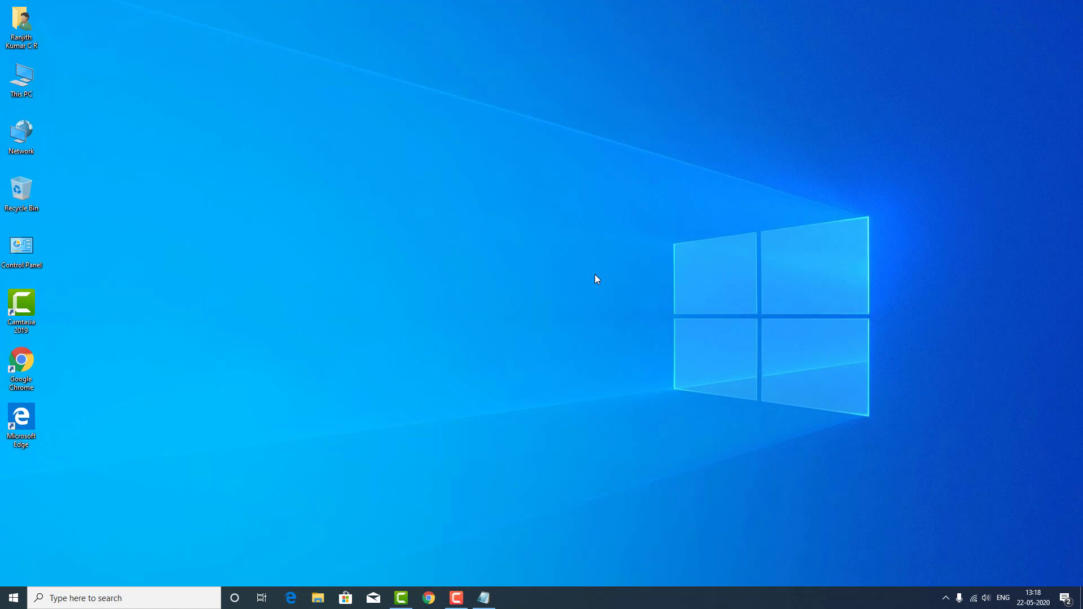
right_click(505, 255)
left_click(536, 291)
Step: Check the Wi-Fi connection status in the network flyout and close it
left_click(974, 599)
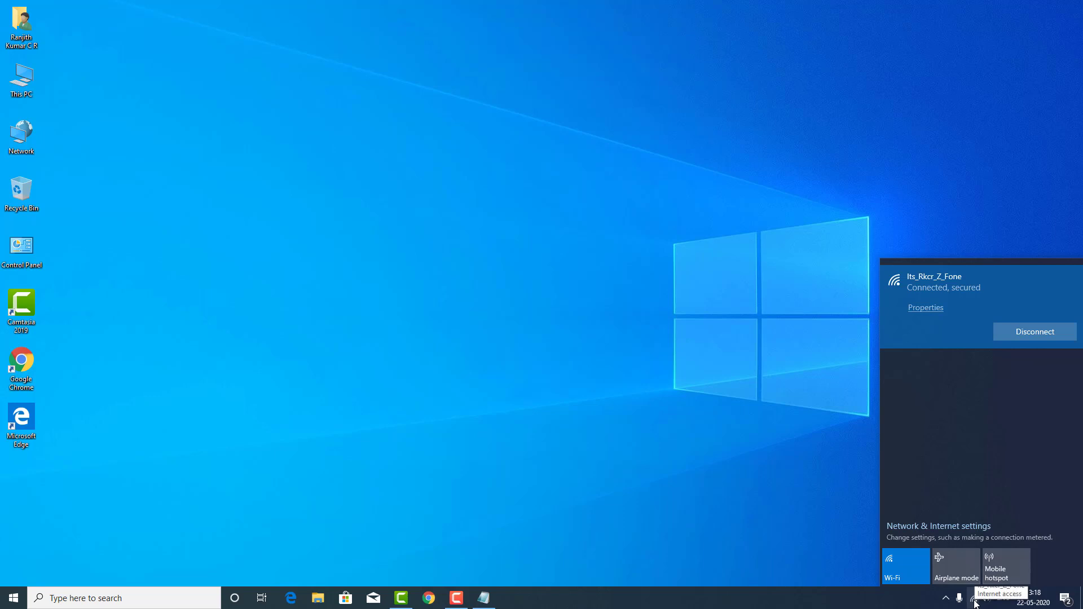
left_click(621, 400)
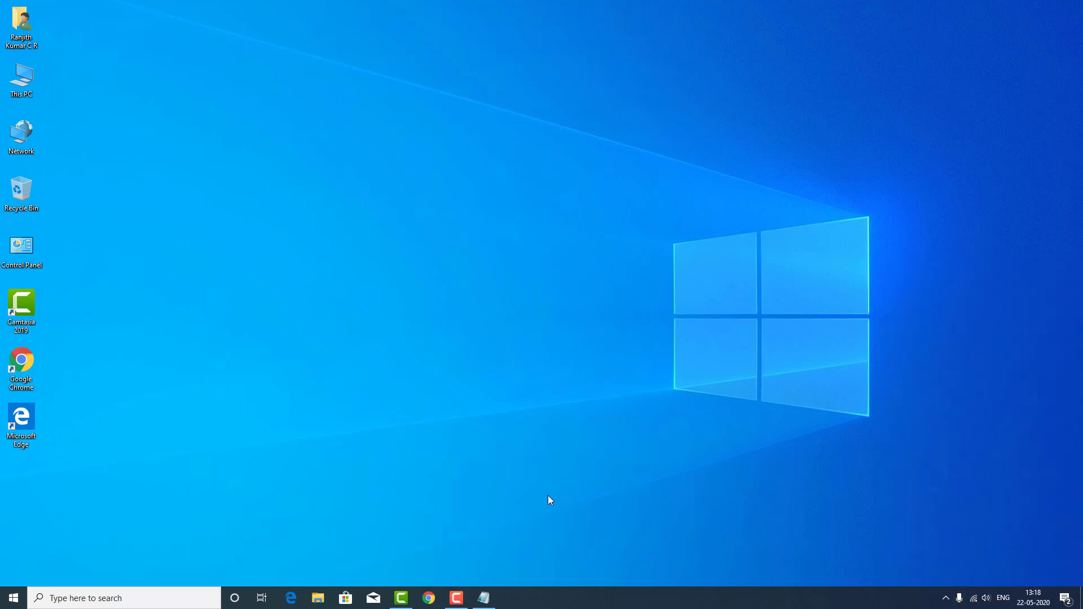
Step: Open Mouse Properties with Main.cpl, enable showing the pointer location with the CTRL key, and test it on the desktop
key("super+r")
type("notepad")
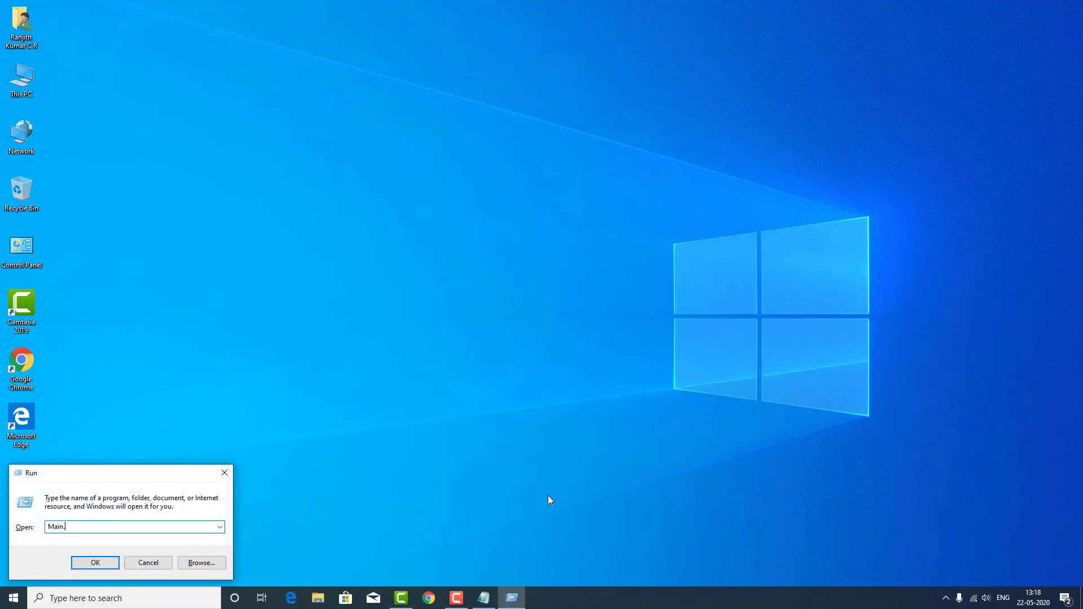
key("Return")
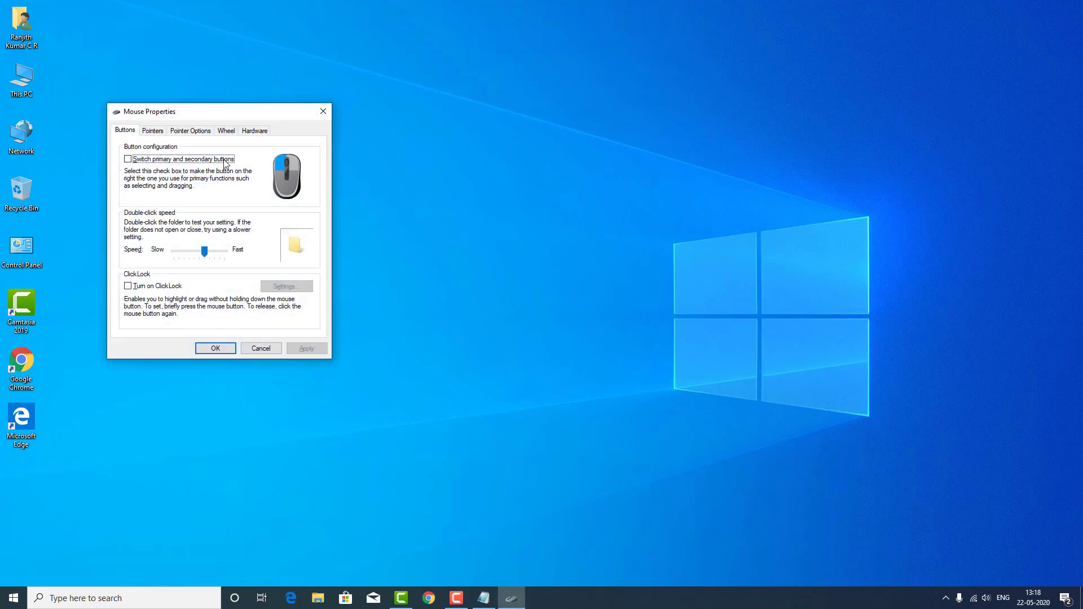
left_click(190, 130)
left_click(152, 315)
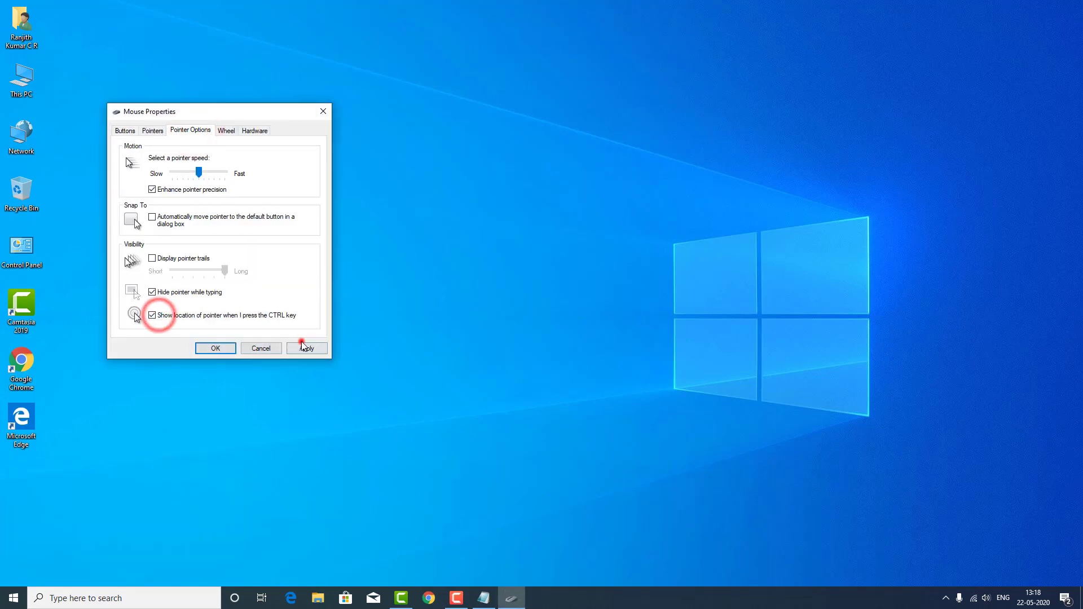
left_click(299, 349)
left_click(230, 351)
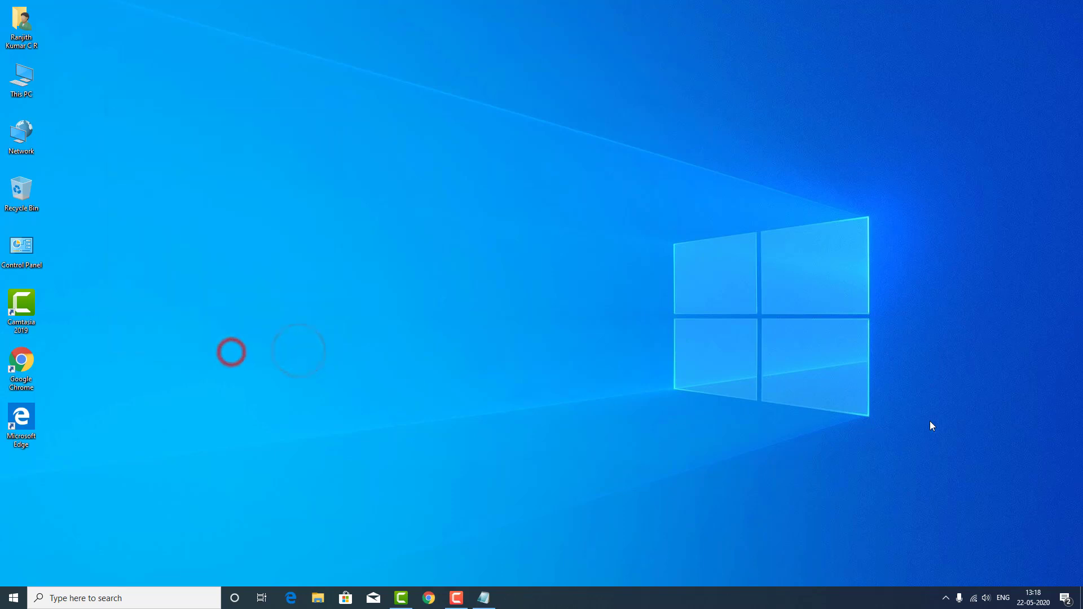
key("ctrl")
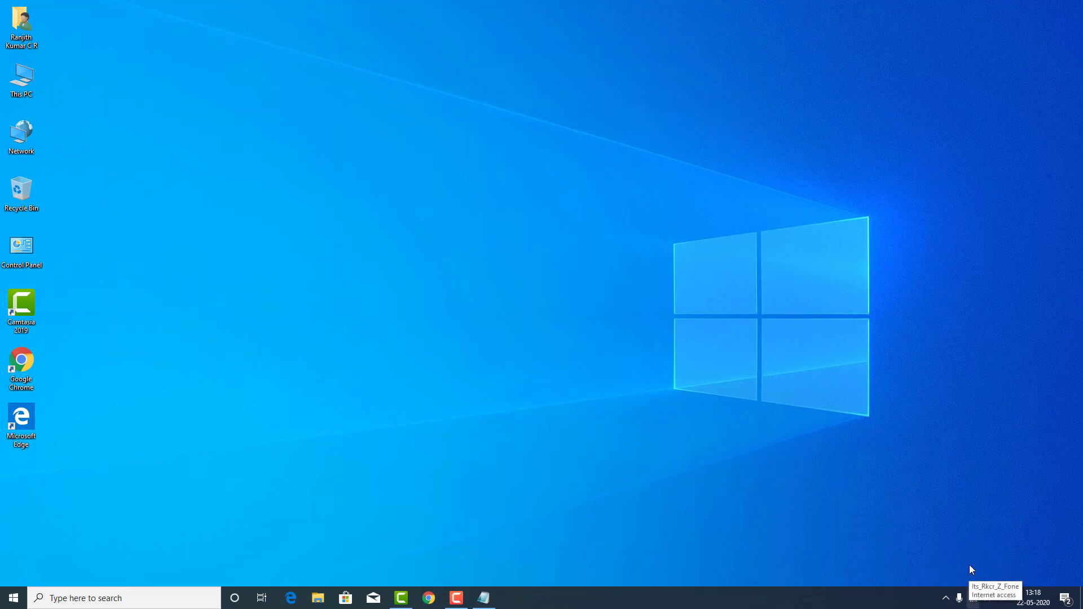
left_click(781, 417)
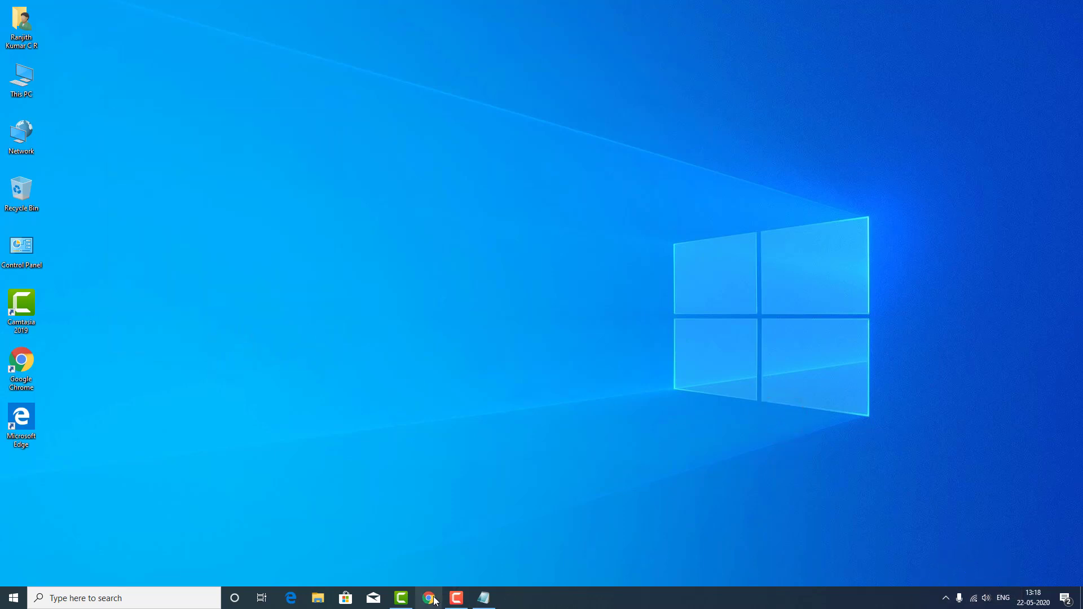
Step: Try to open the Get Into PC site from a Google search for "getintopc" in Chrome
key("super+r")
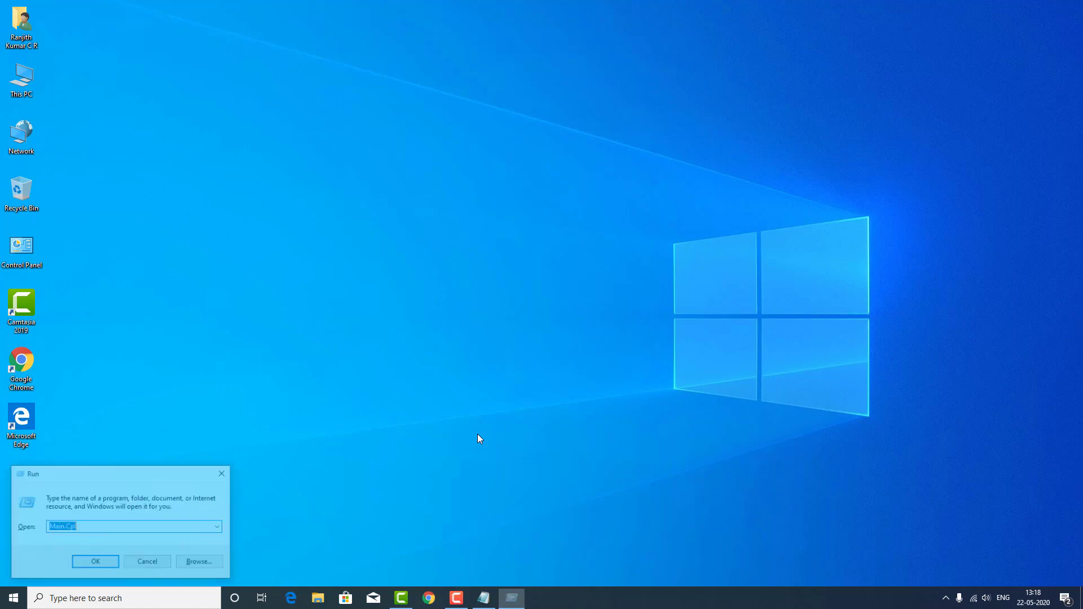
type("control")
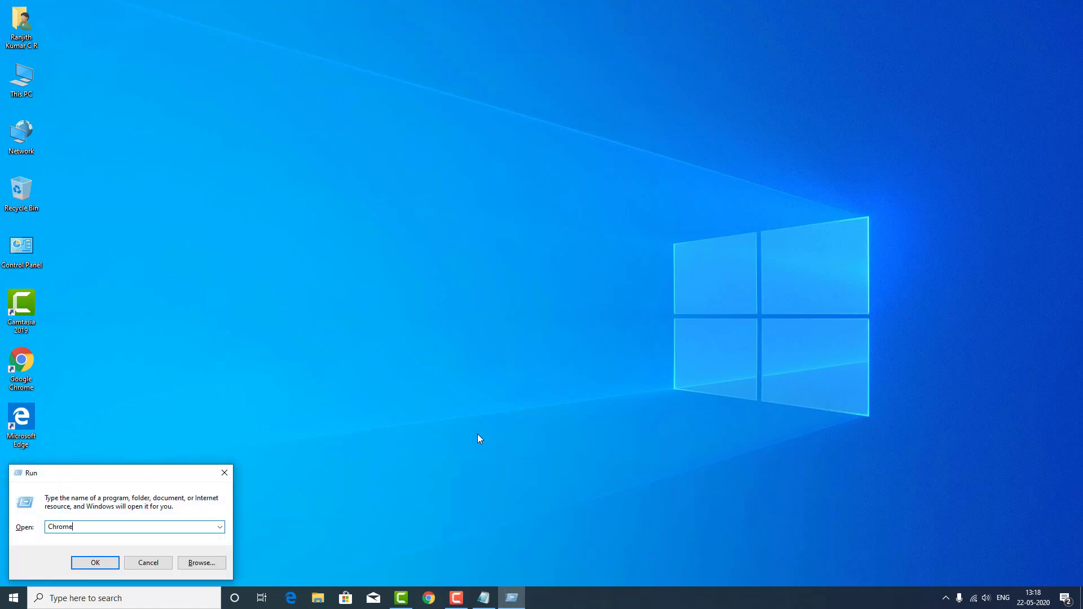
key("Return")
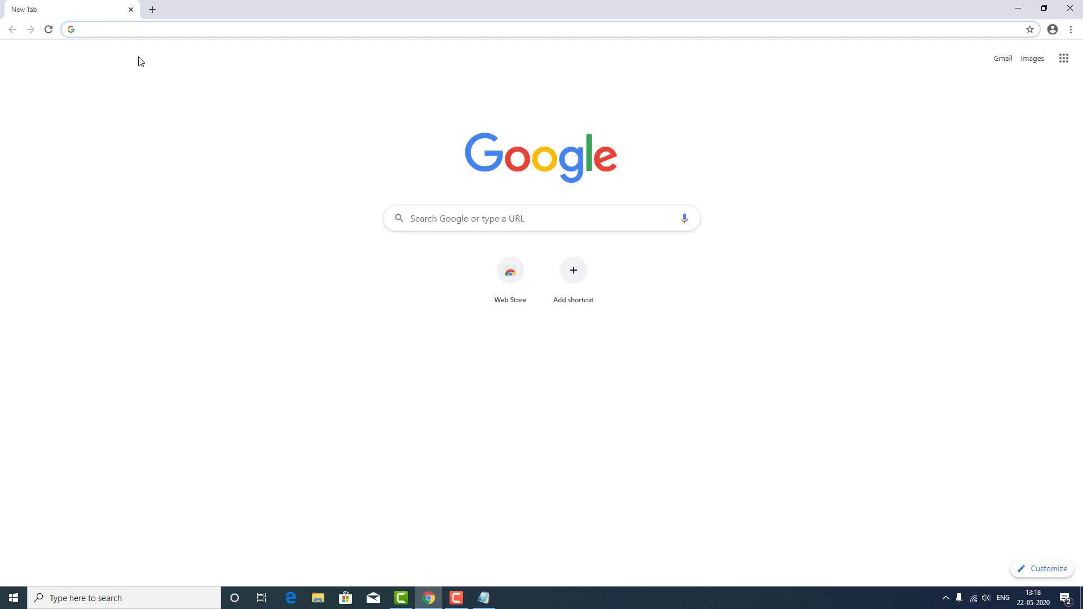
type("get")
key("Return")
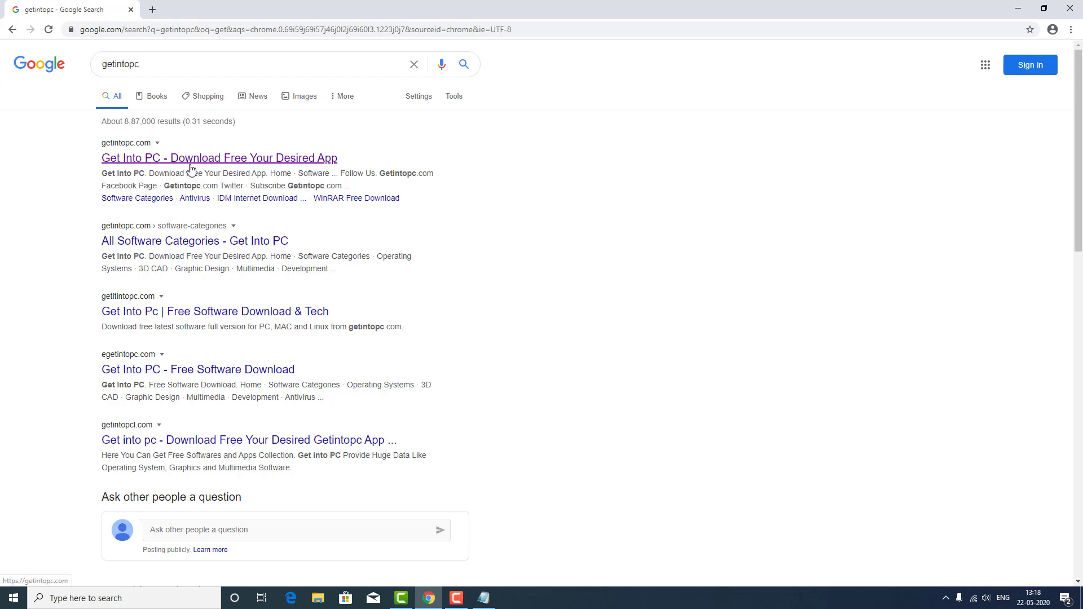
left_click(213, 157)
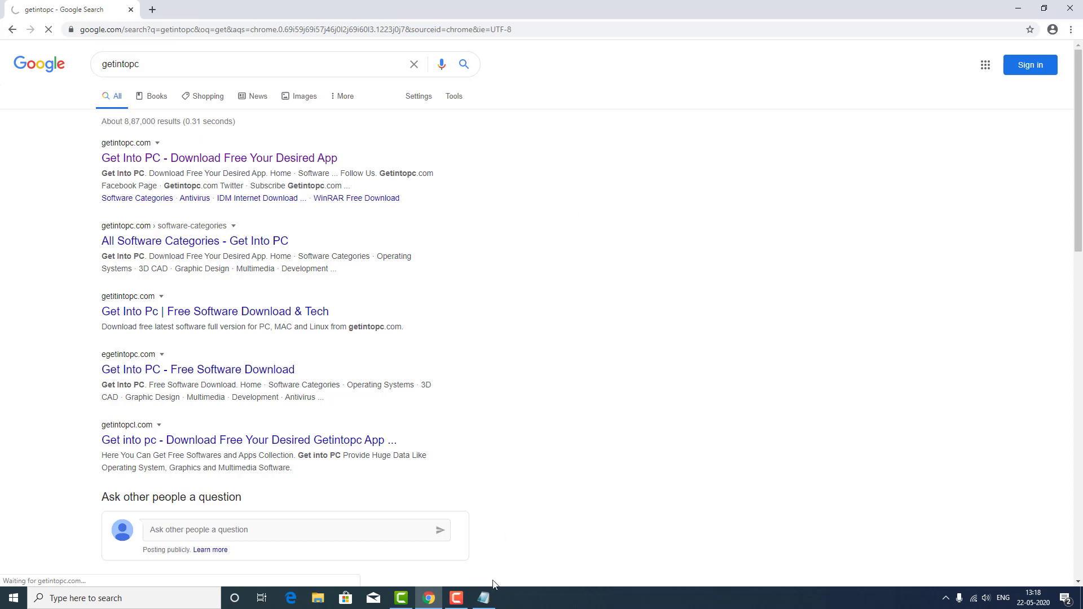
left_click(484, 597)
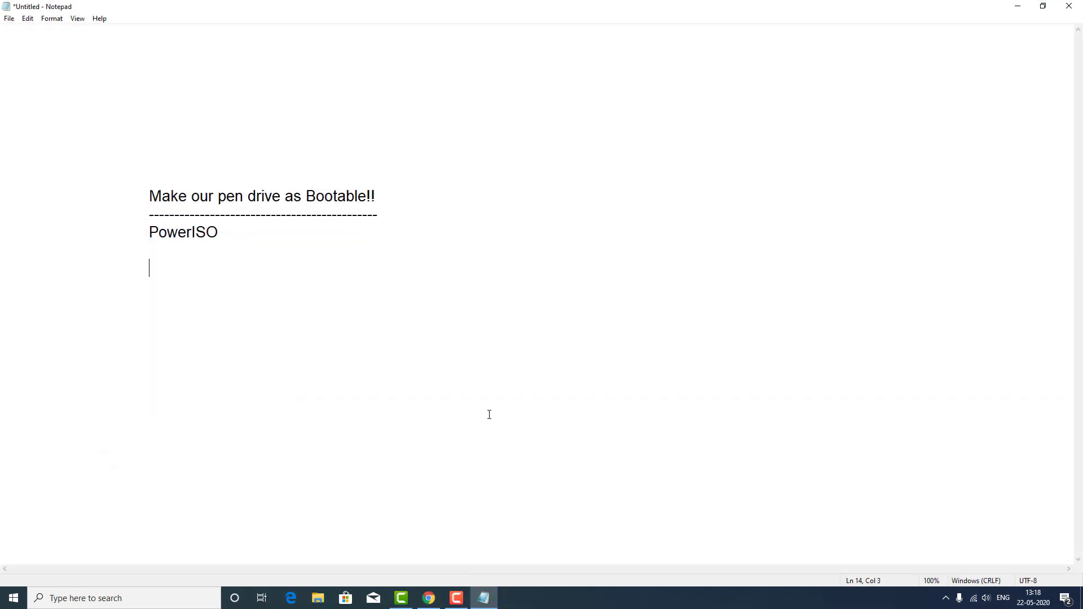
type("www.getintopc.com")
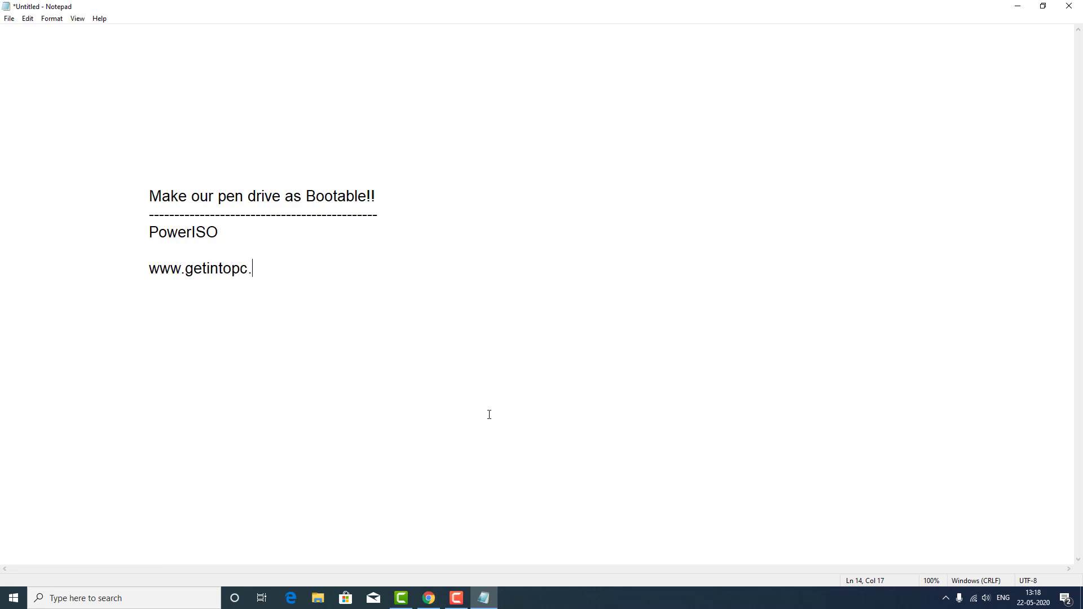
key("Tab")
key("Return")
key("Tab")
Step: Close the Chrome window that is still loading and minimize the notes
left_click(428, 598)
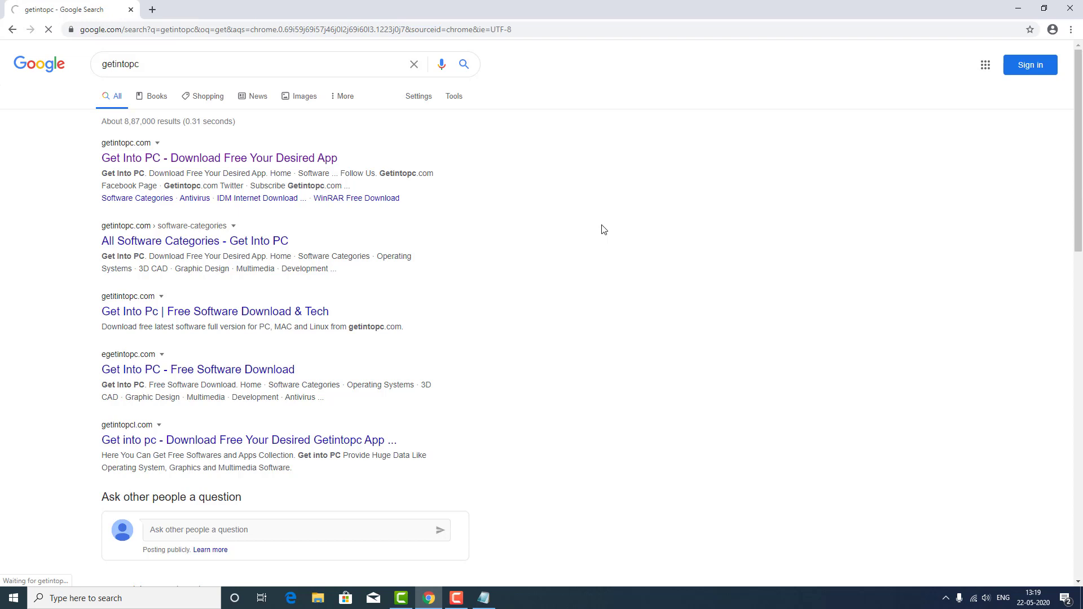
left_click(1062, 8)
left_click(1018, 6)
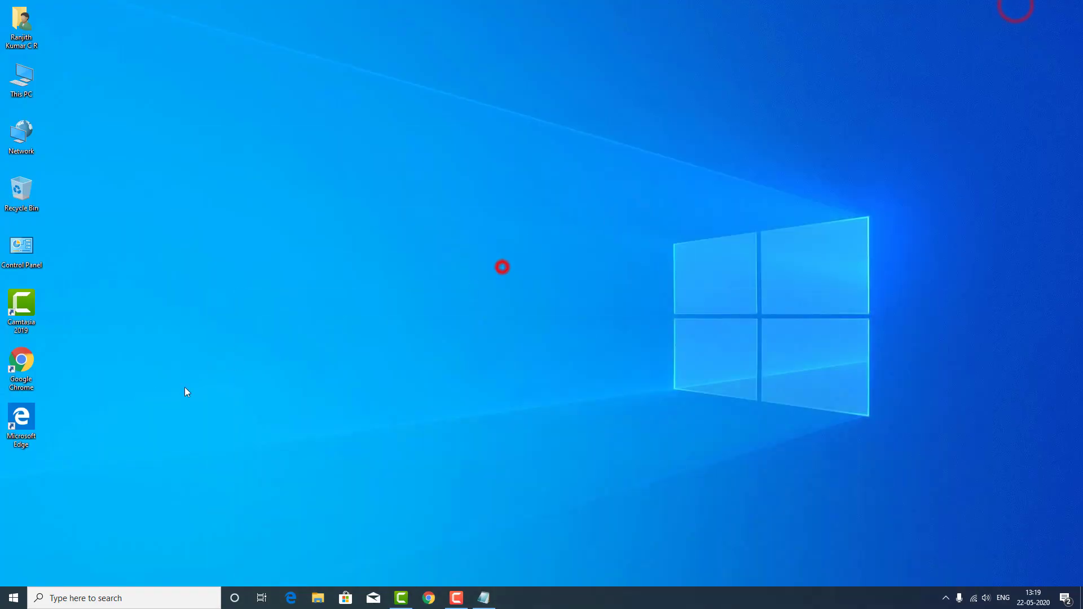
Step: Launch Chrome, search Google for "getintopc" and open the "Get Into PC - Download Free Your Desired App" result
left_click(22, 354)
double_click(22, 354)
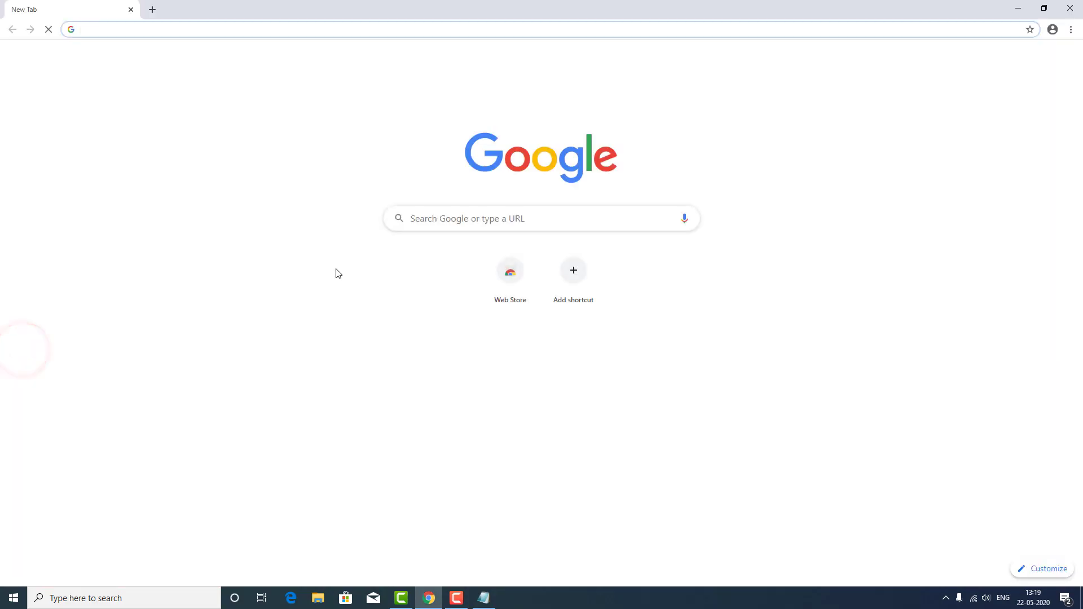
type("getintopc")
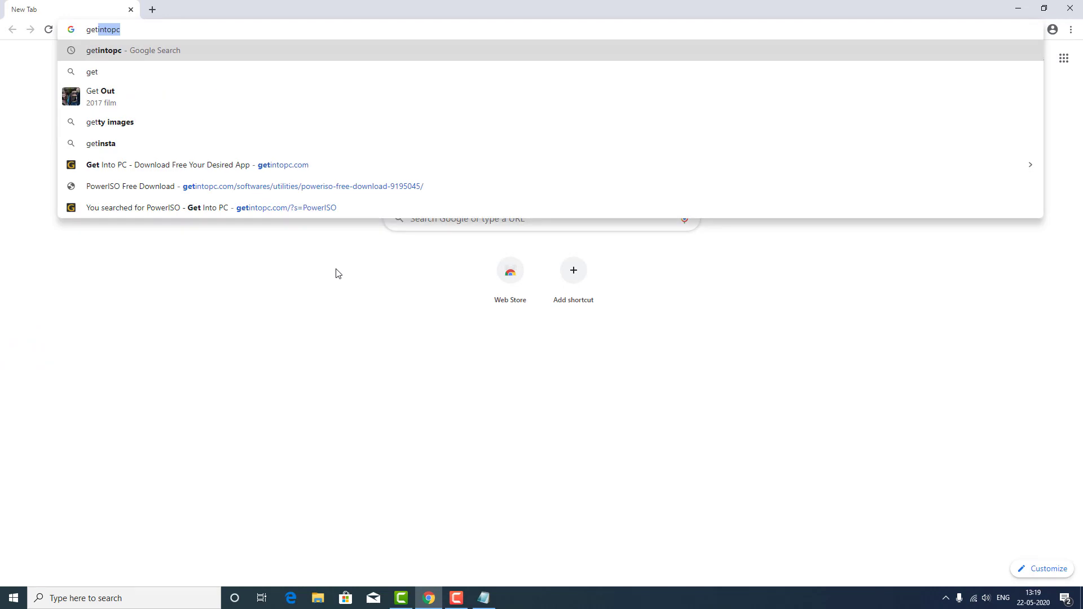
key("Return")
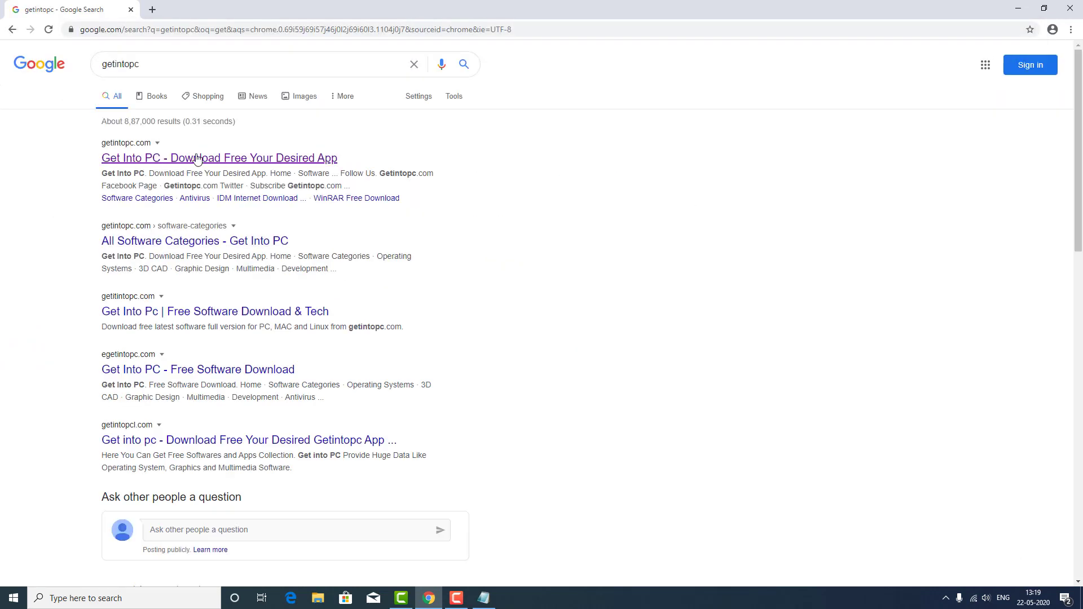
left_click(197, 155)
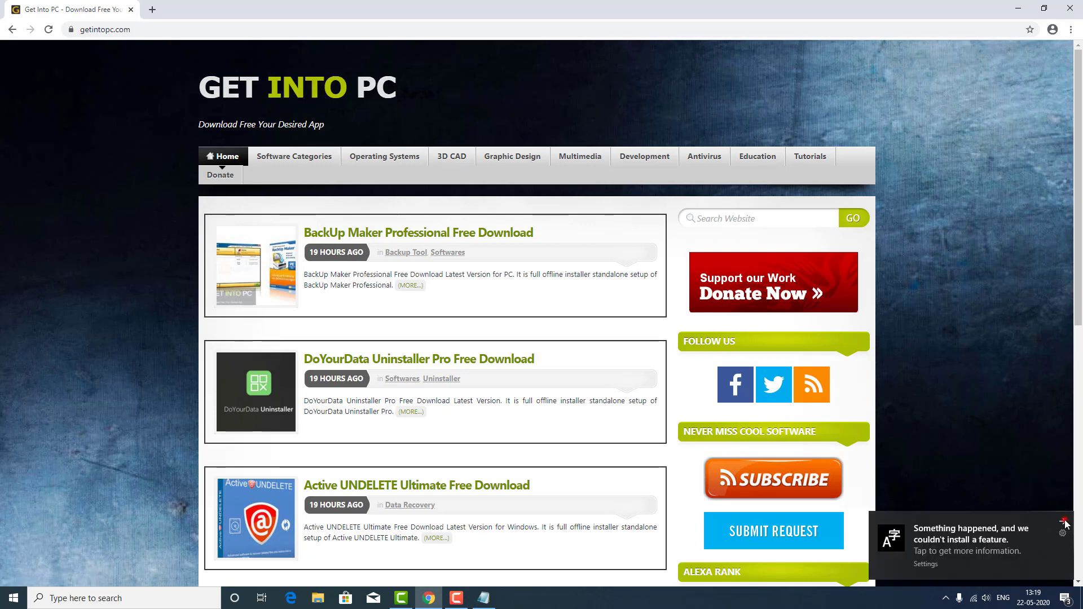
Step: Dismiss the Windows notification and look over the latest posts on the Get Into PC home page
left_click(1065, 518)
scroll(623, 352, "down", 3)
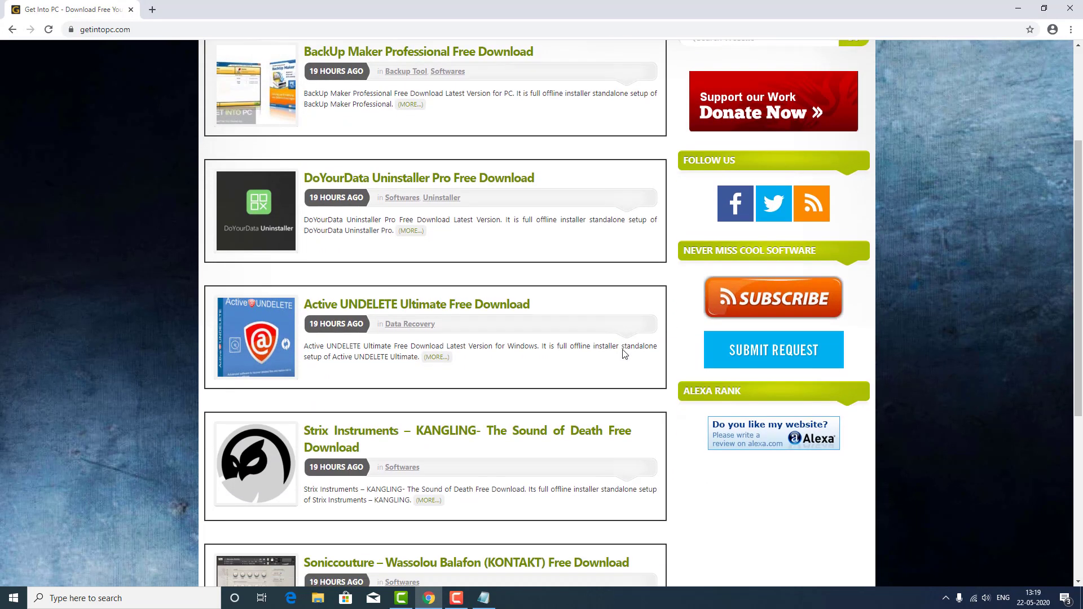
scroll(625, 354, "up", 2)
scroll(624, 354, "up", 1)
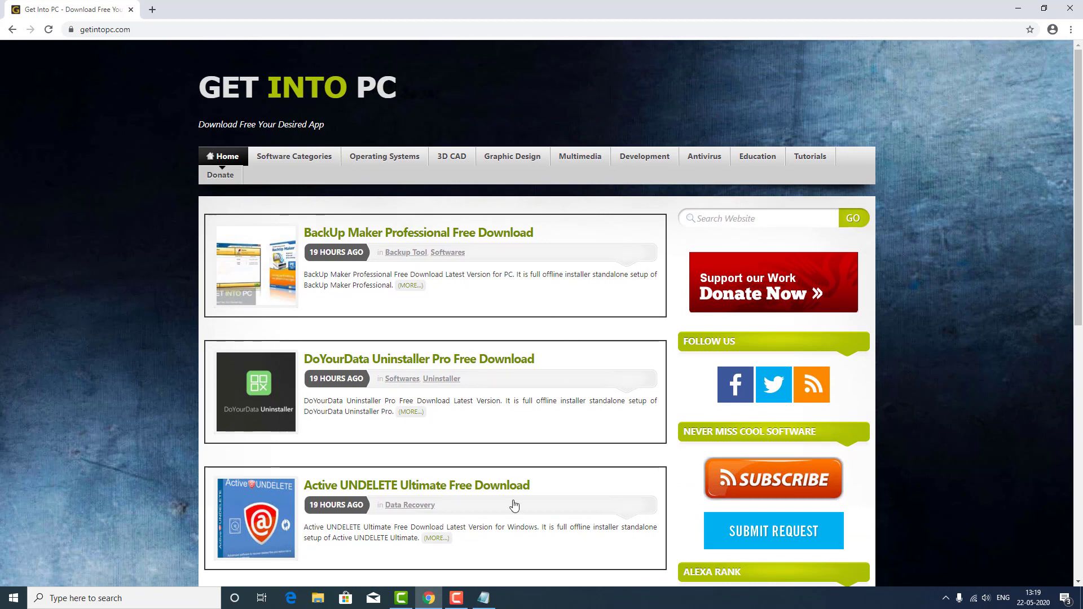
Step: Switch to Notepad to review the PowerISO entry in the notes and return to the Get Into PC page in Chrome
left_click(483, 598)
left_click_drag(147, 232, 238, 234)
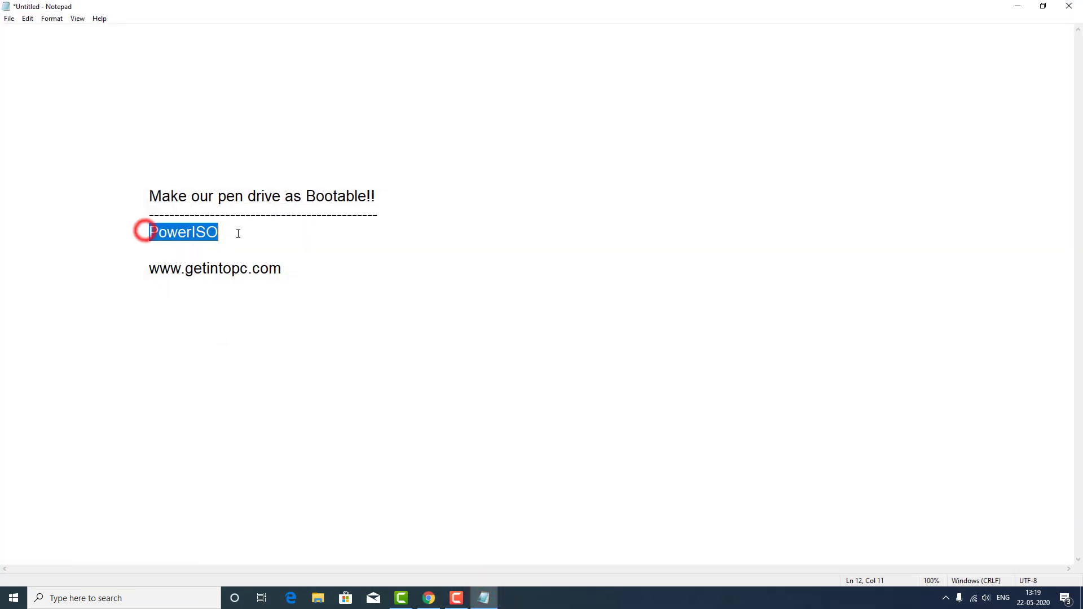
left_click(154, 301)
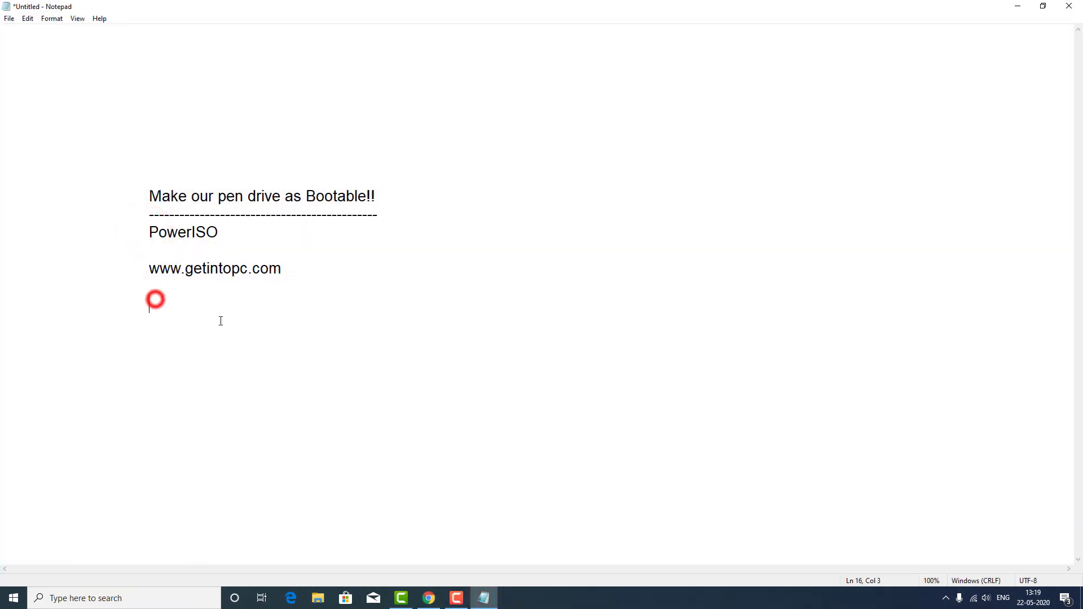
left_click(431, 603)
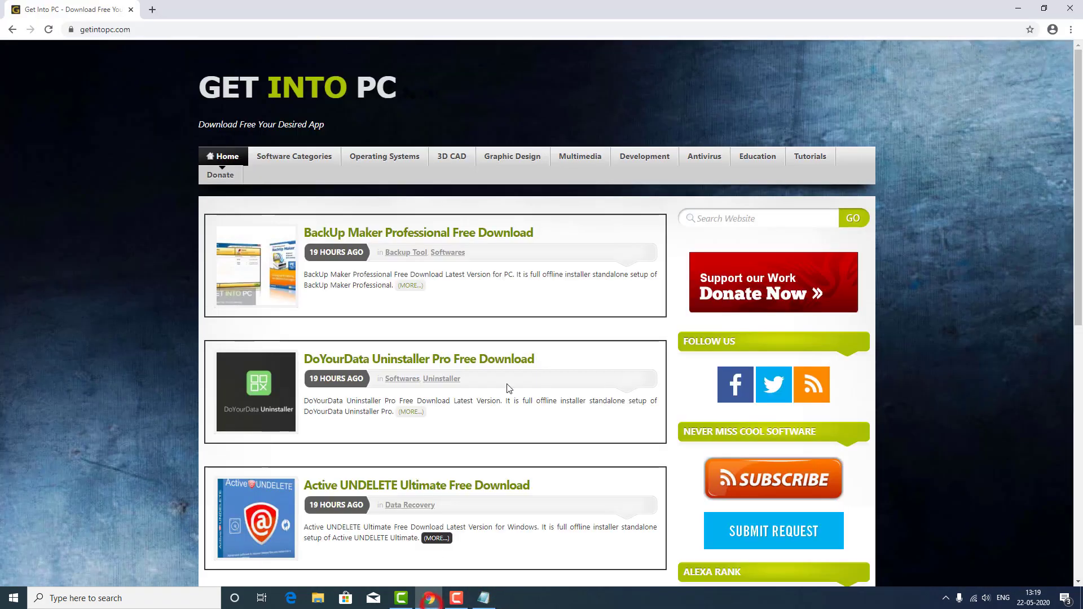
Step: Search the Get Into PC website for "PowerISO"
left_click(728, 219)
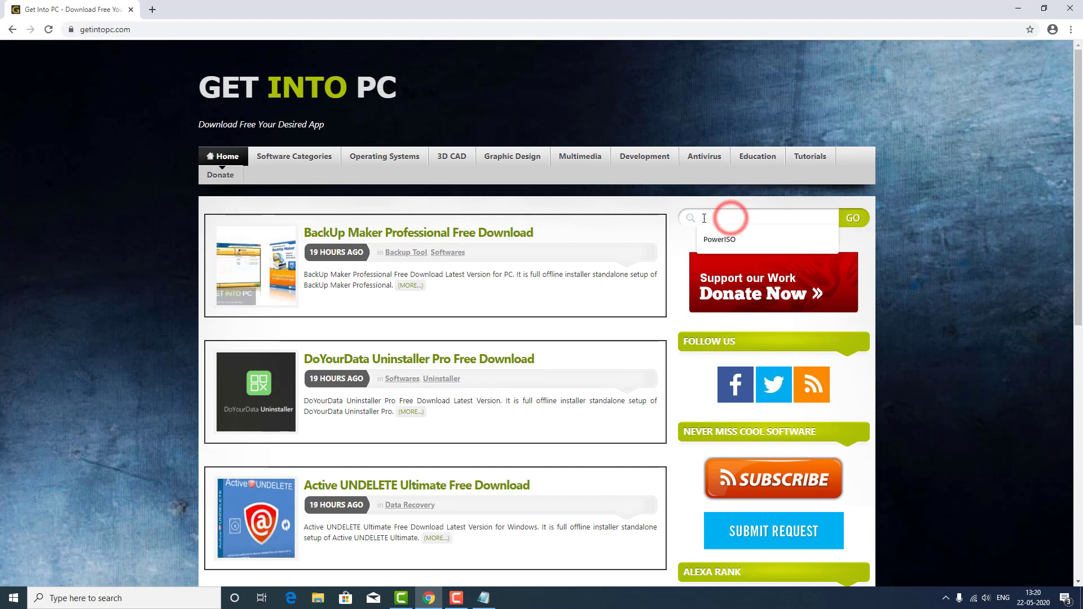
left_click(722, 239)
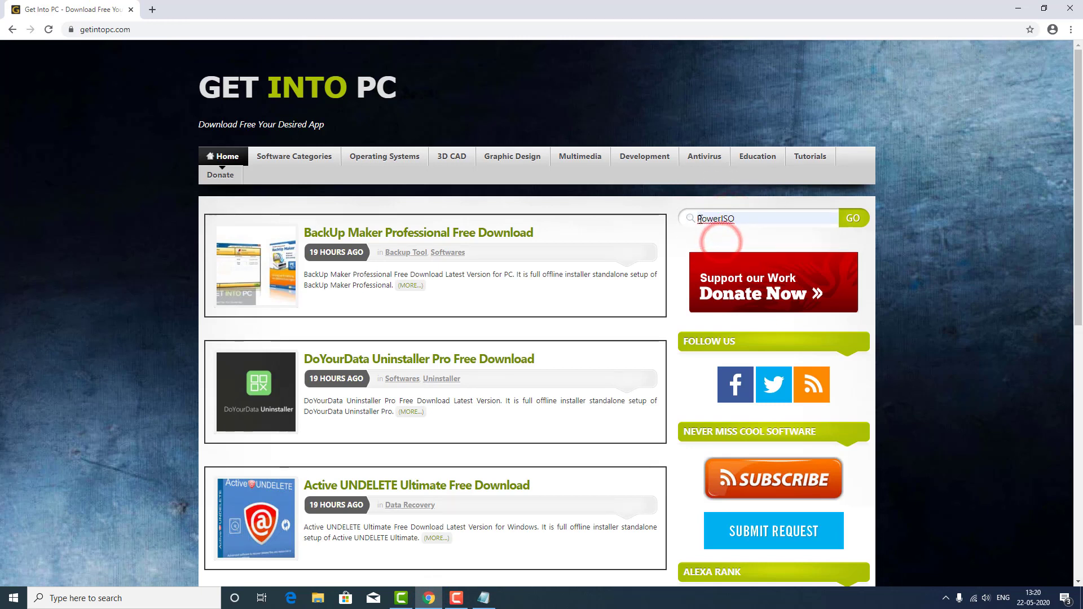
left_click_drag(700, 219, 731, 219)
left_click(762, 219)
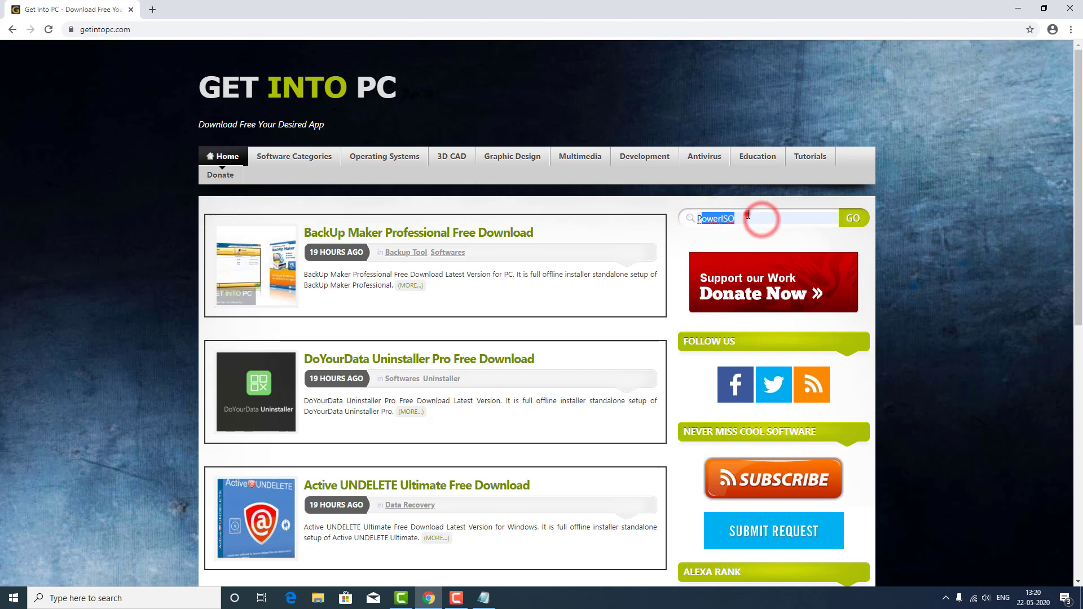
left_click_drag(759, 219, 697, 219)
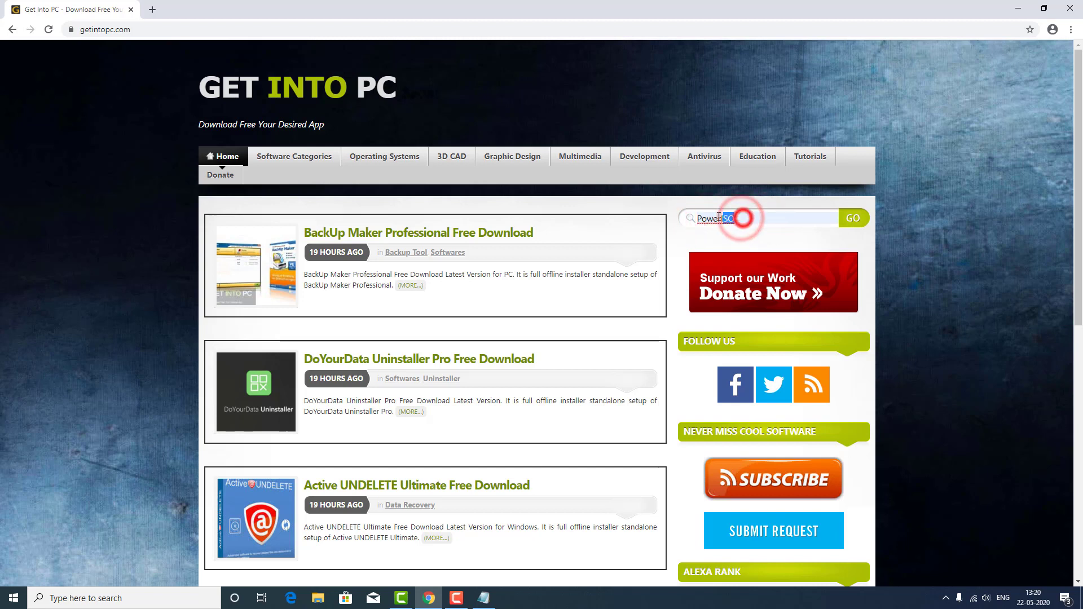
left_click(854, 220)
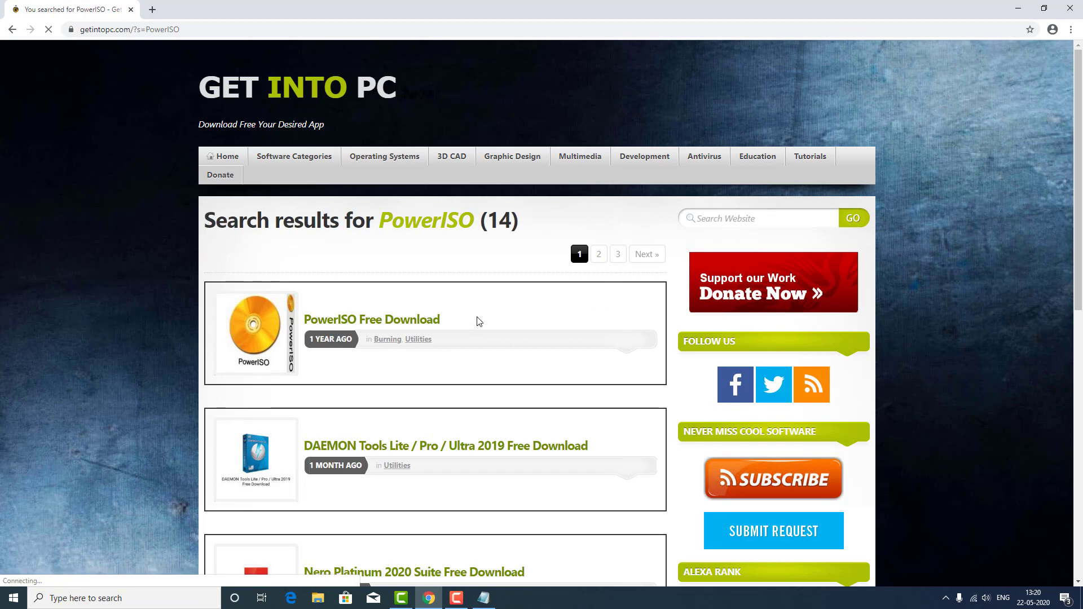
Step: Open the "PowerISO Free Download" entry from the search results, reloading the results page when it hangs
scroll(491, 309, "down", 5)
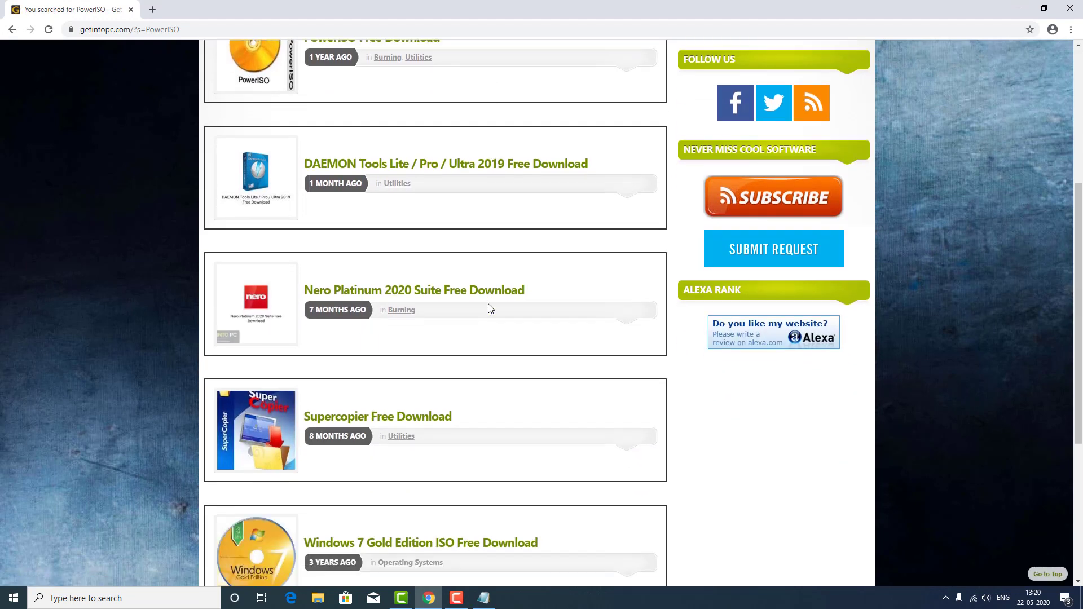
scroll(490, 309, "up", 4)
scroll(490, 308, "up", 1)
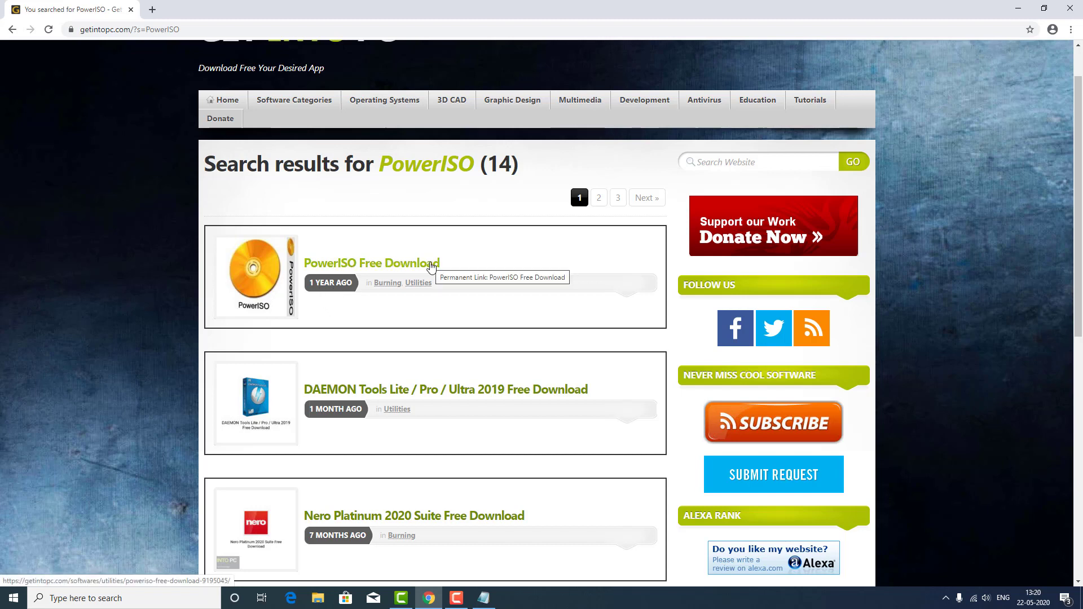
left_click(431, 264)
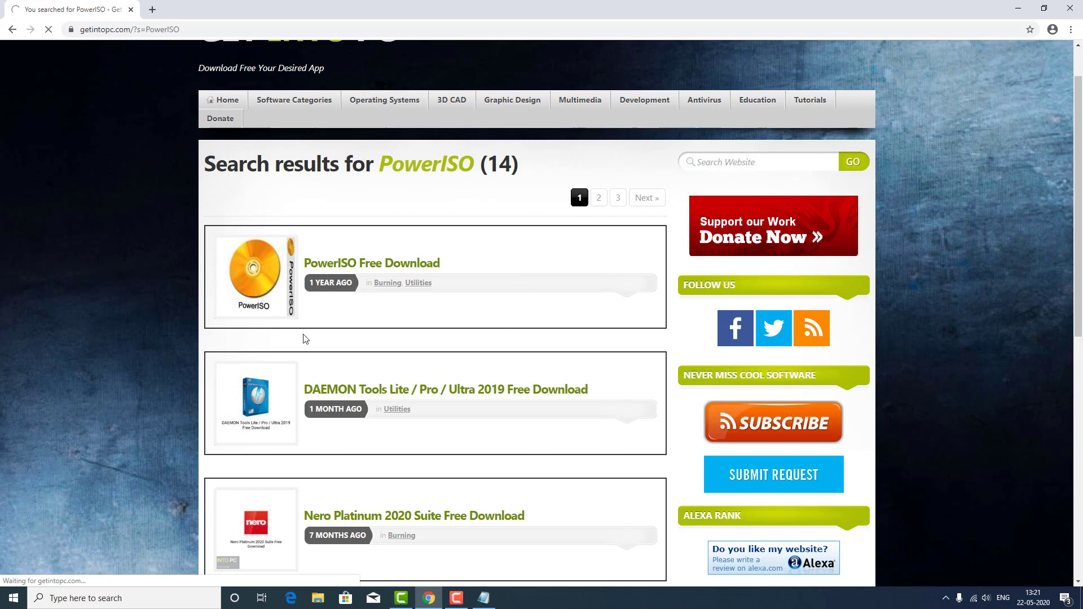
right_click(923, 244)
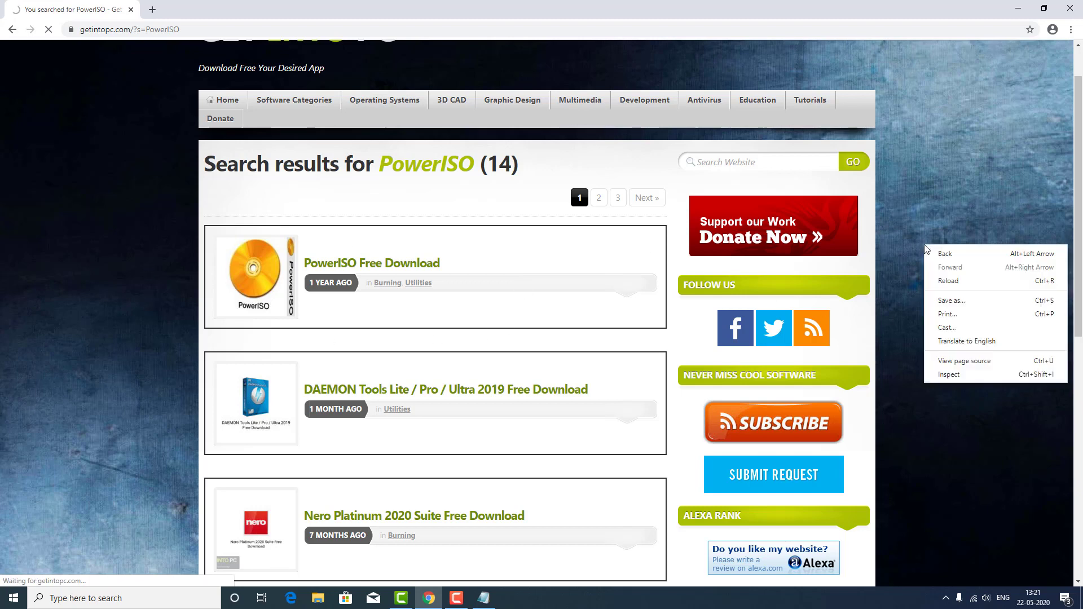
left_click(943, 285)
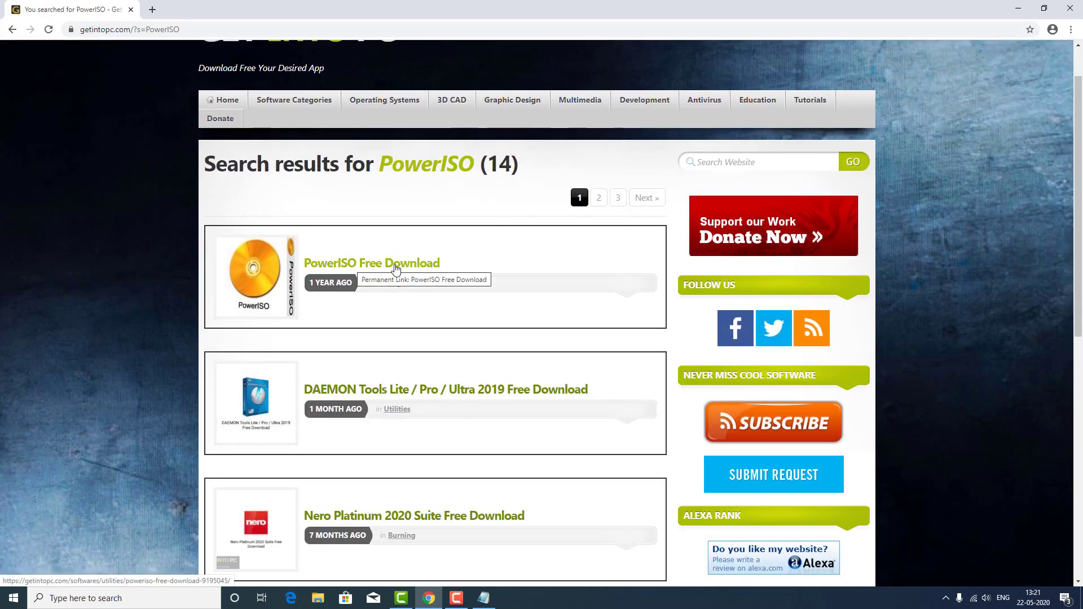
left_click(416, 268)
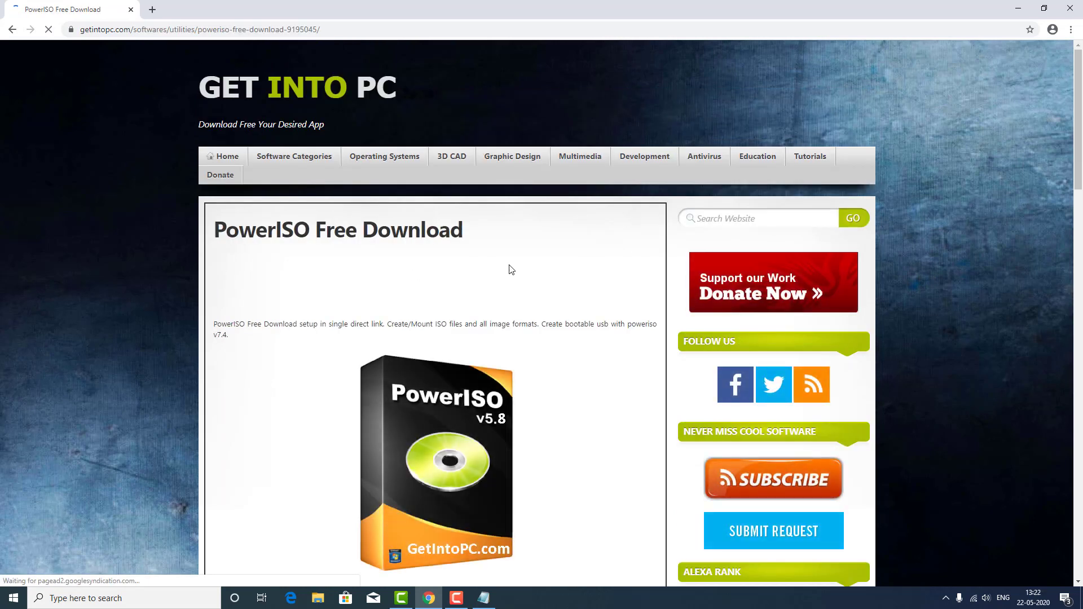
Step: Read the PowerISO Overview section on the download page
scroll(527, 269, "down", 3)
scroll(526, 270, "down", 2)
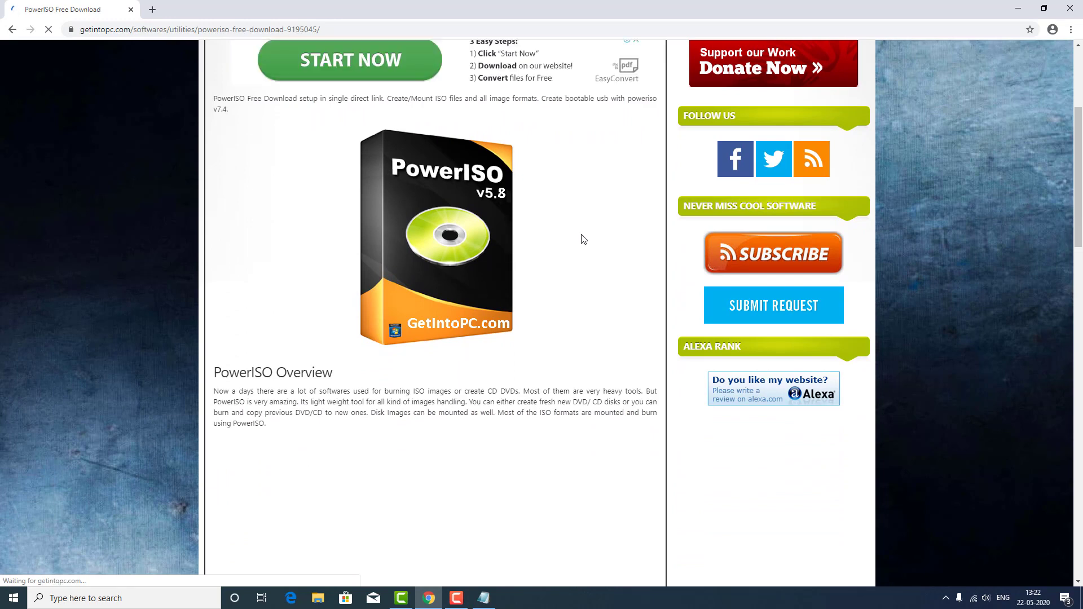
scroll(583, 240, "down", 3)
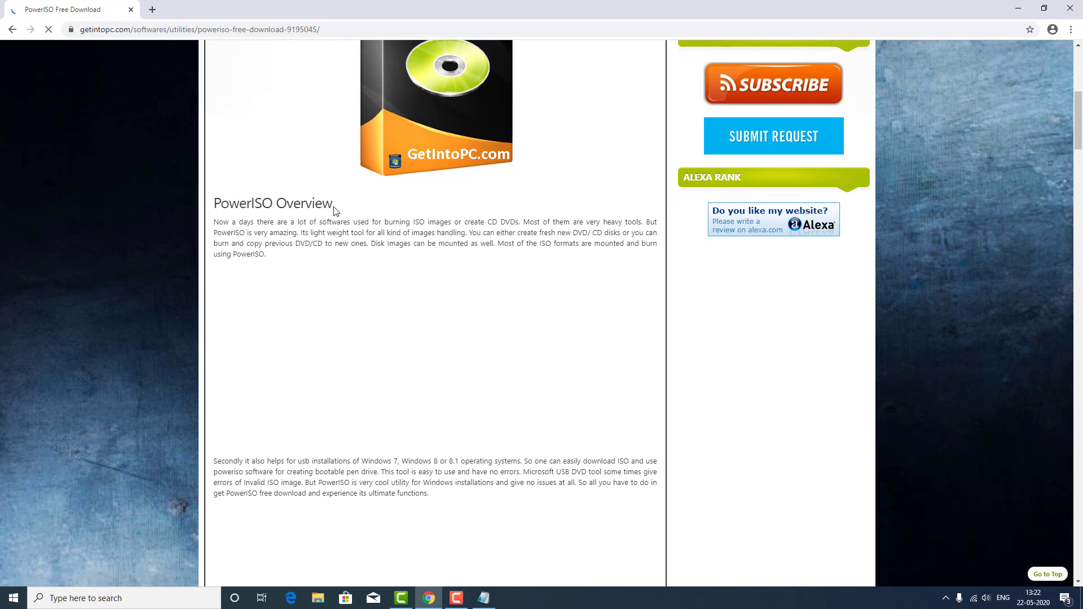
left_click_drag(215, 222, 255, 255)
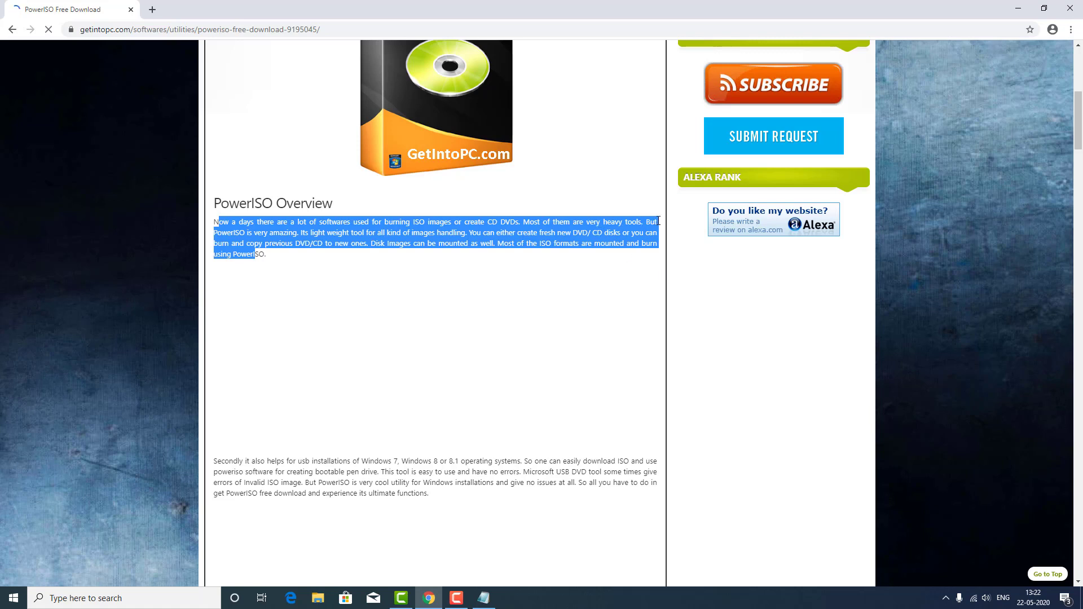
left_click(620, 220)
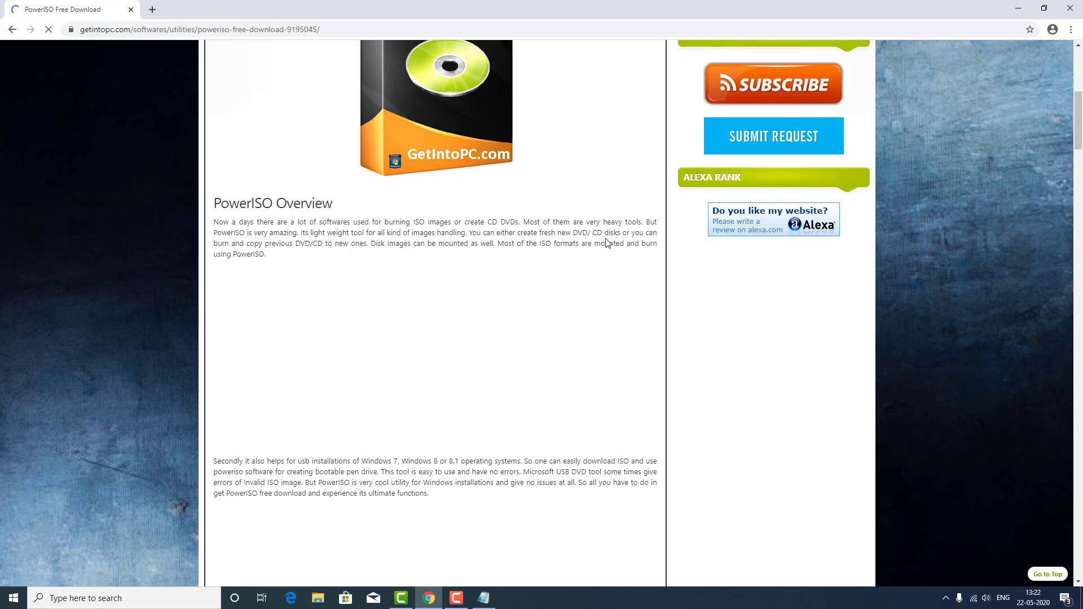
left_click_drag(603, 223, 620, 224)
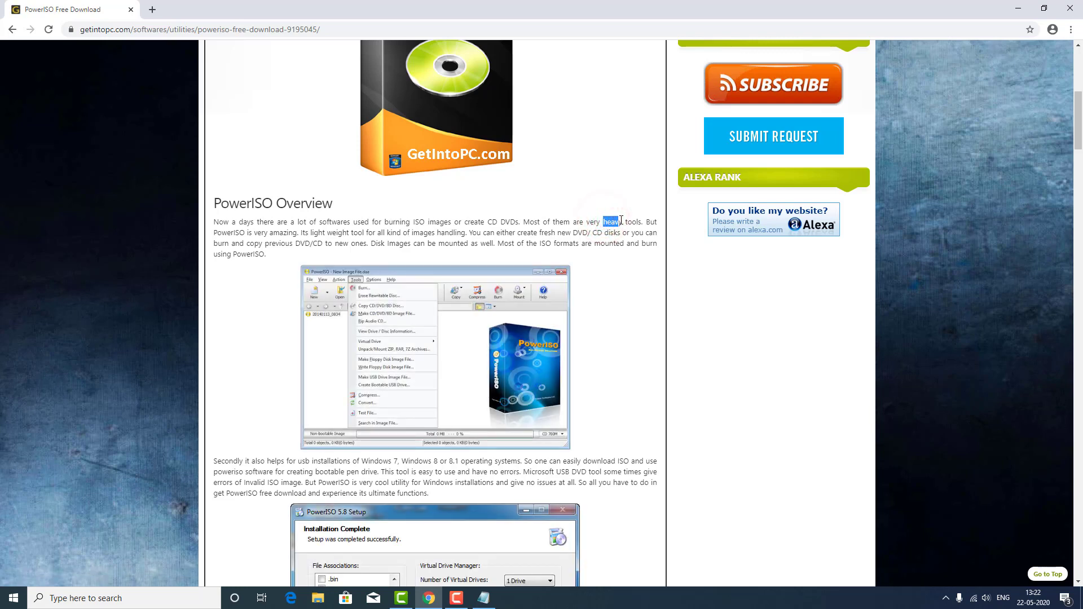
left_click(614, 223)
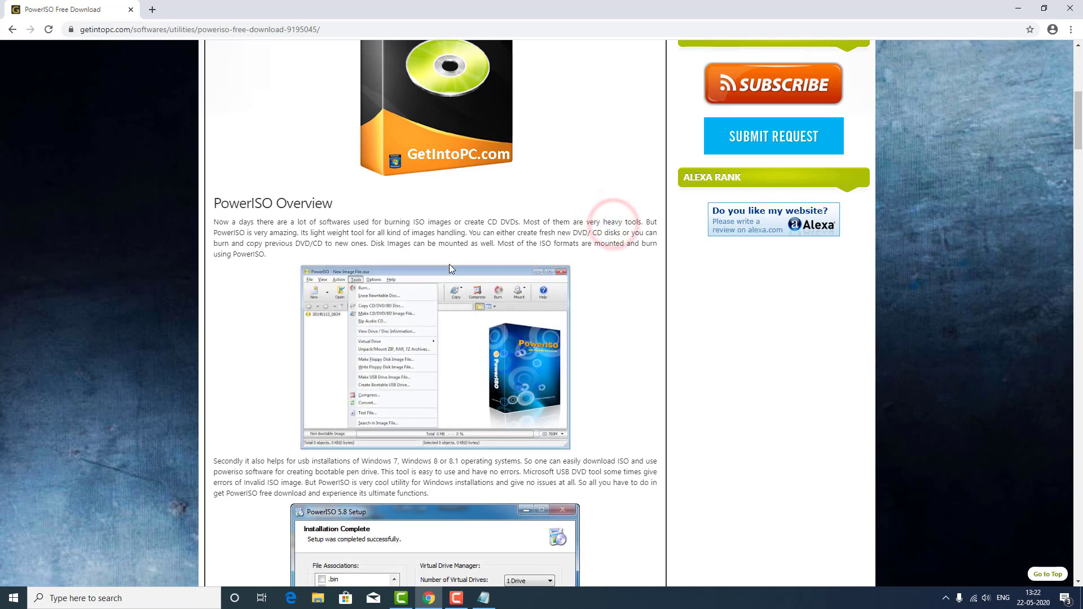
Step: Check the full setup size in the technical setup details and download the PowerISO full setup v7.4
scroll(457, 272, "down", 6)
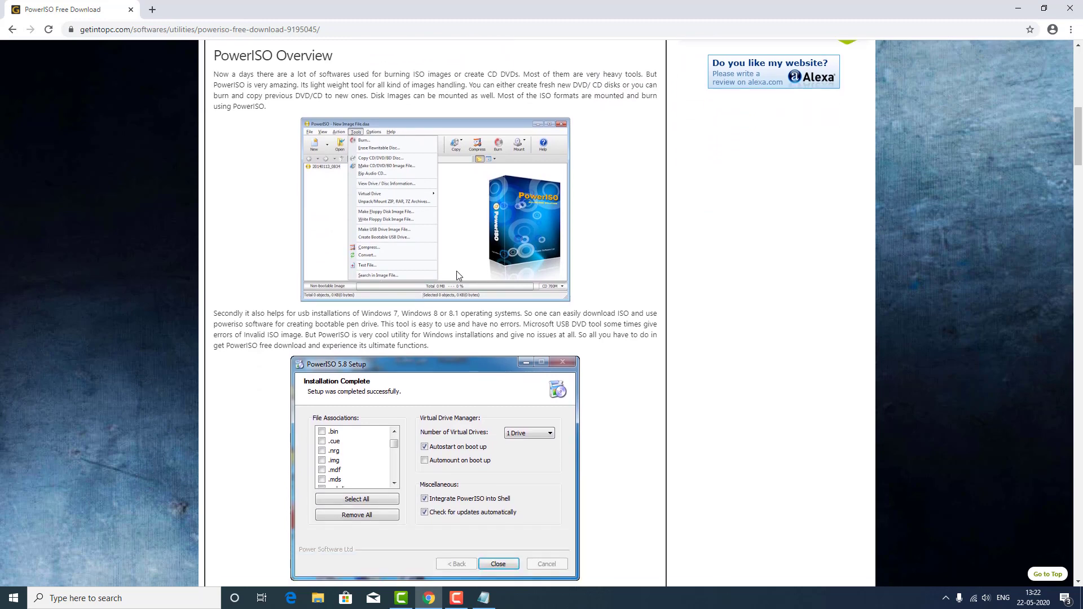
scroll(457, 274, "down", 5)
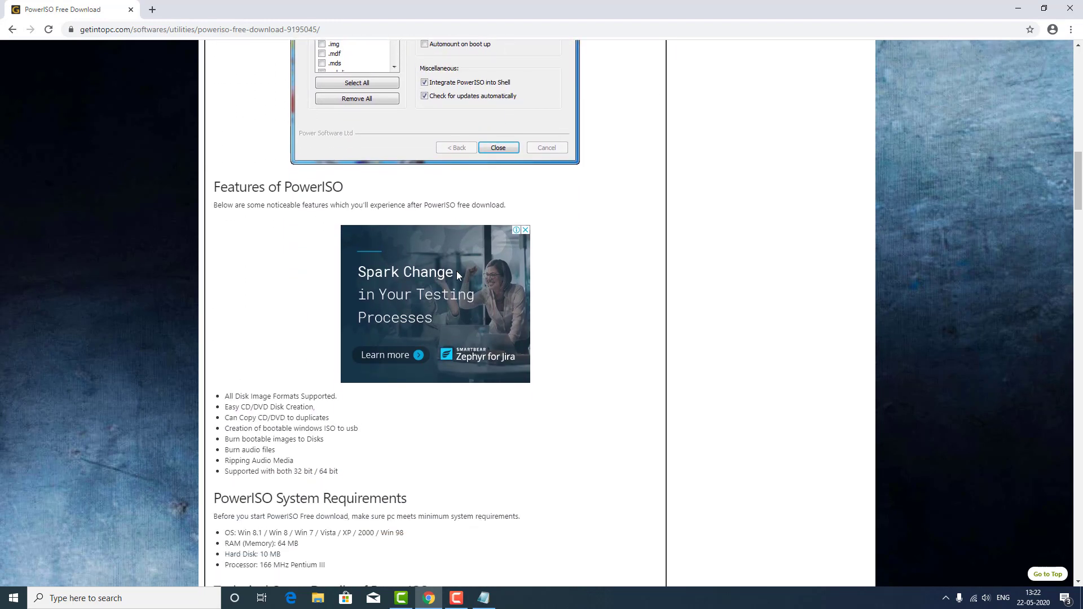
scroll(350, 354, "down", 3)
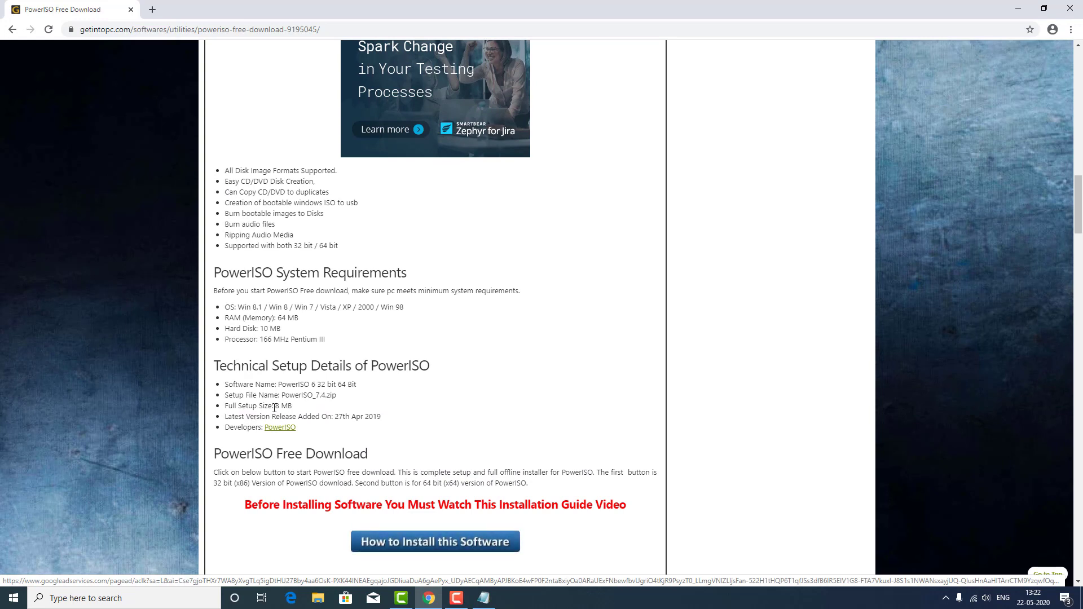
left_click_drag(275, 406, 294, 407)
left_click(317, 411)
scroll(476, 330, "down", 2)
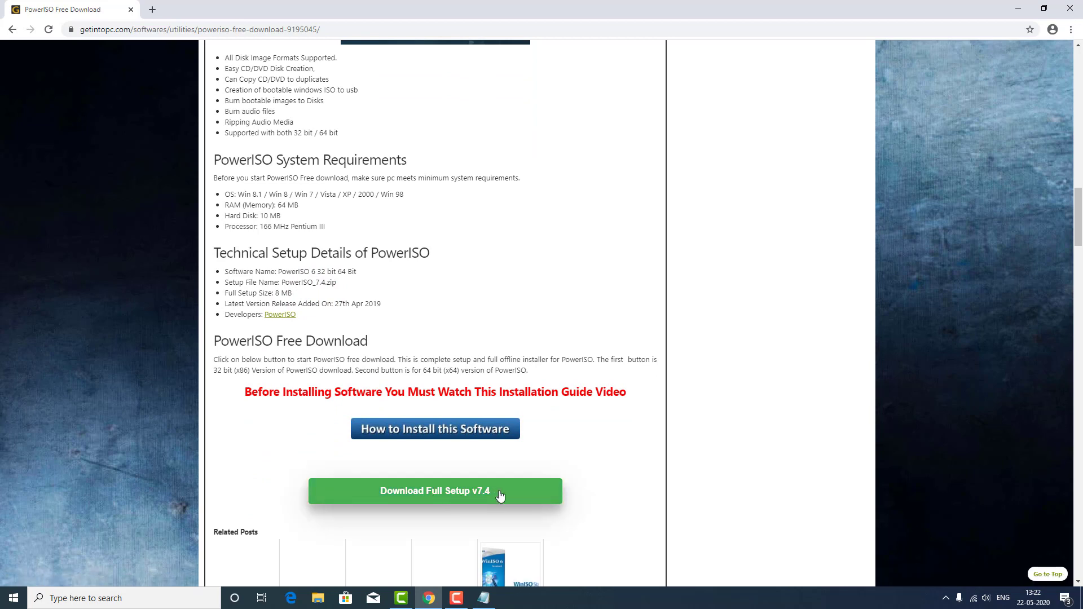
left_click(501, 491)
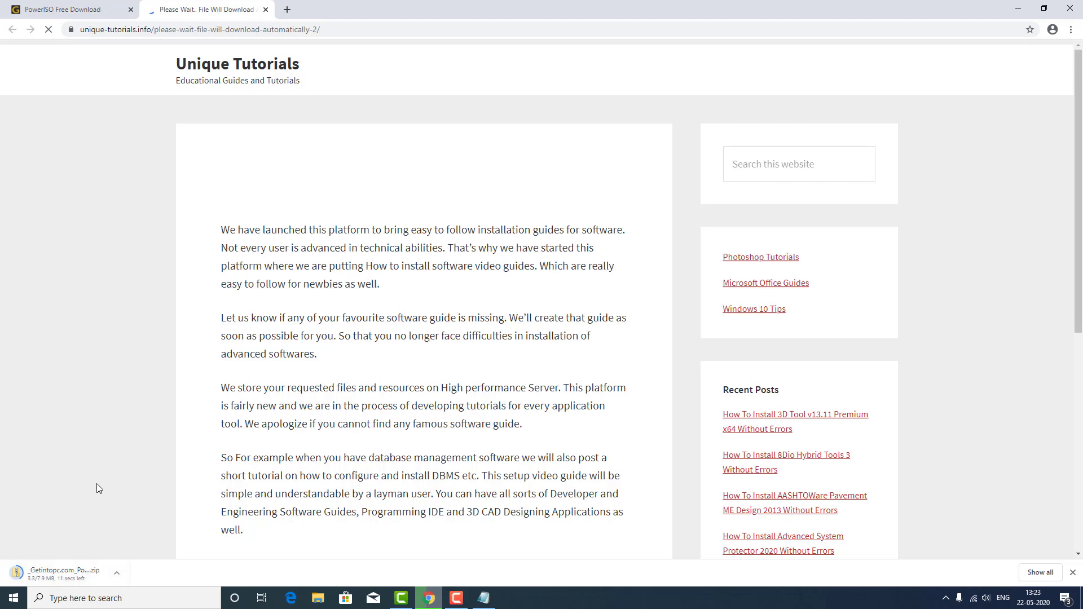
Step: Show the downloaded _Getintopc.com_PowerISO_7.4.zip in its folder from Chrome's download list and minimize the open windows to the desktop
key("ctrl+j")
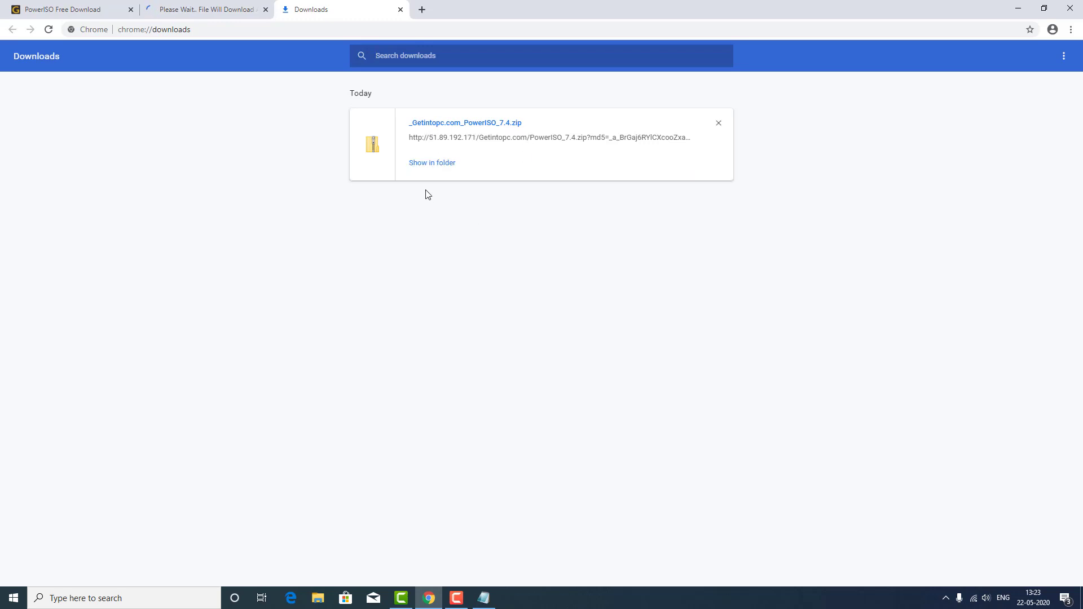
left_click(432, 163)
left_click(1018, 8)
left_click(1017, 7)
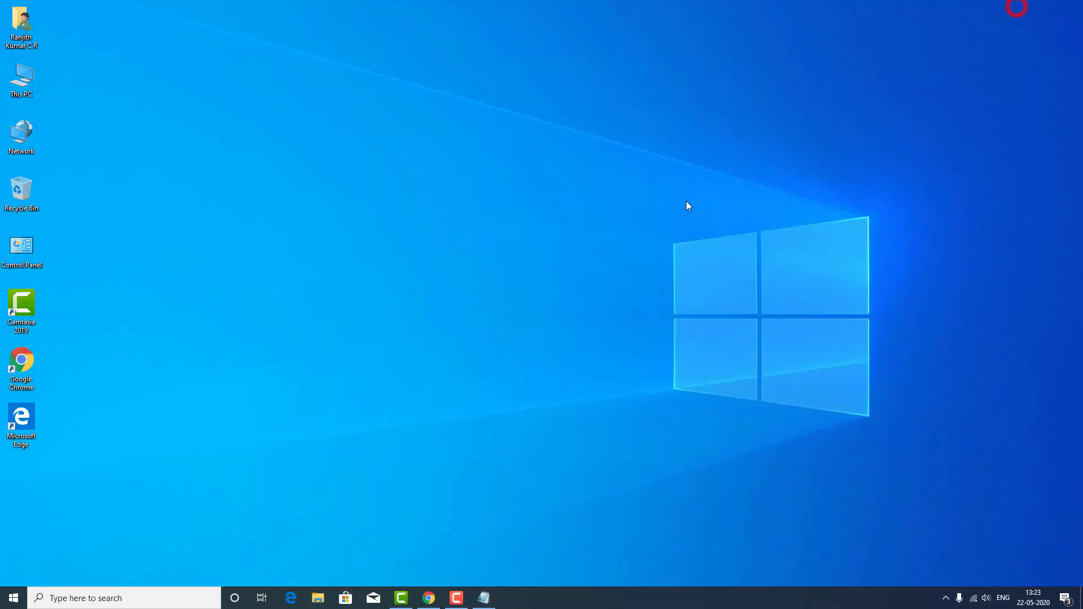
Step: Refresh the desktop and open the Downloads folder by running "Downloads"
right_click(616, 218)
left_click(637, 250)
key("super+r")
type("Down")
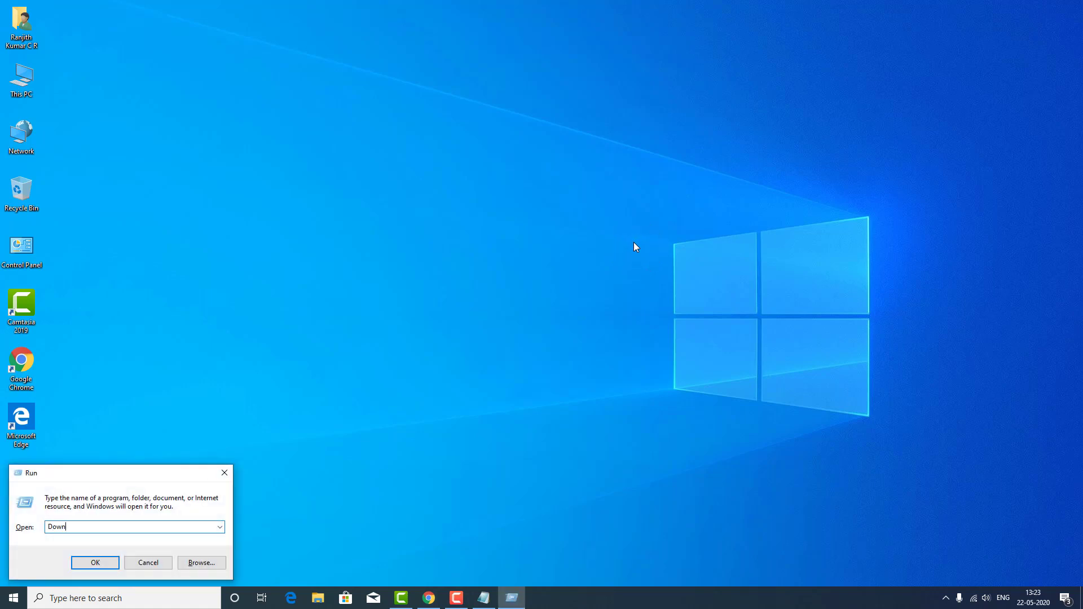
type("loads")
key("Return")
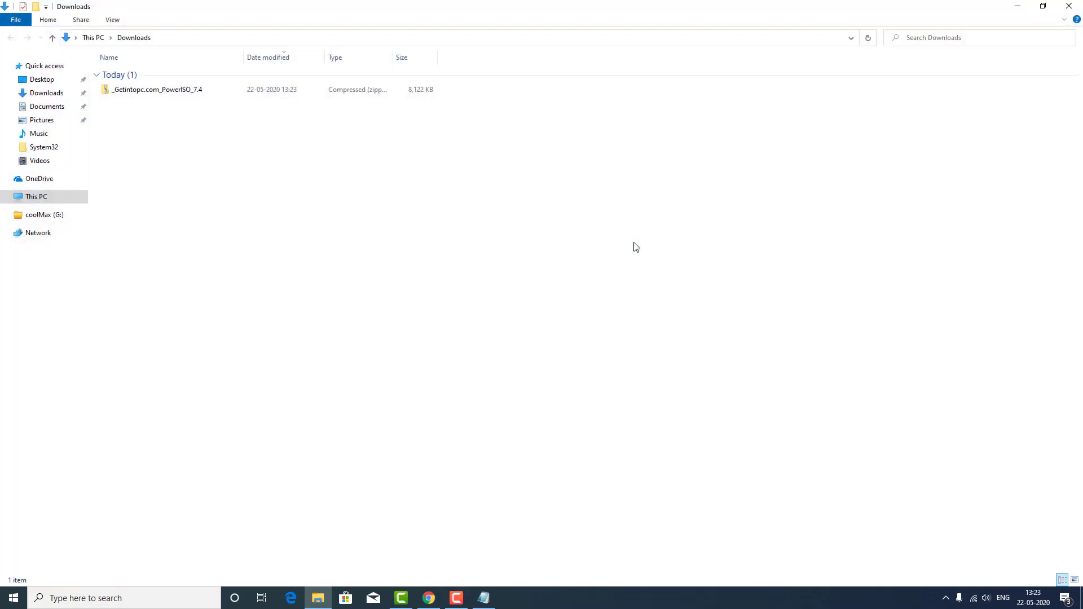
Step: Extract the _Getintopc.com_PowerISO_7.4 zip into a _Getintopc.com_PowerISO_7.4 folder in Downloads, with Show extracted files when complete turned off
left_click(150, 95)
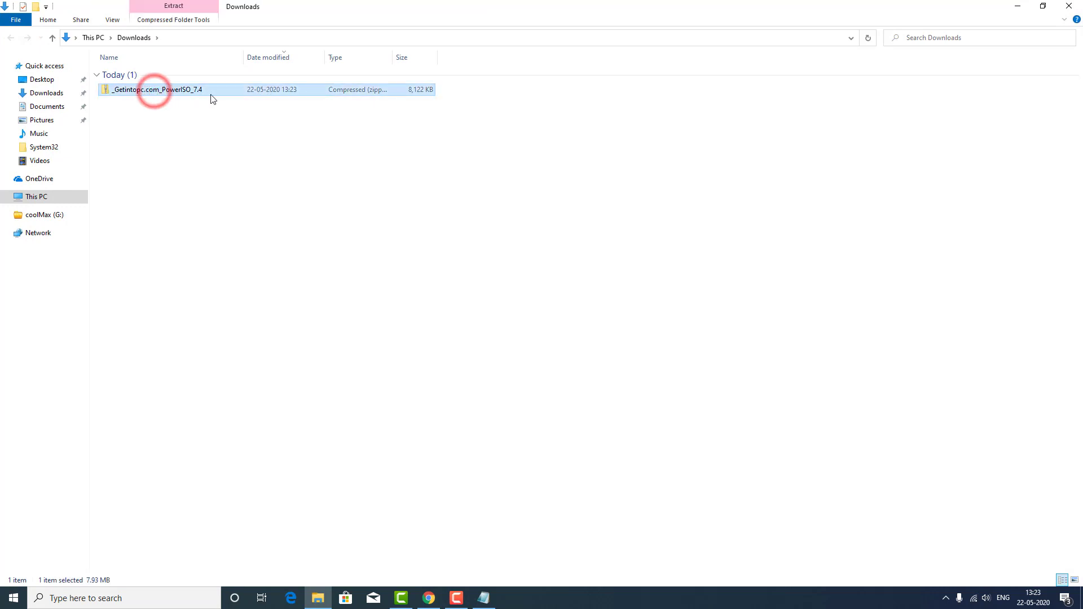
mouse_move(244, 58)
left_mouse_down()
mouse_move(321, 58)
mouse_move(264, 60)
left_mouse_up()
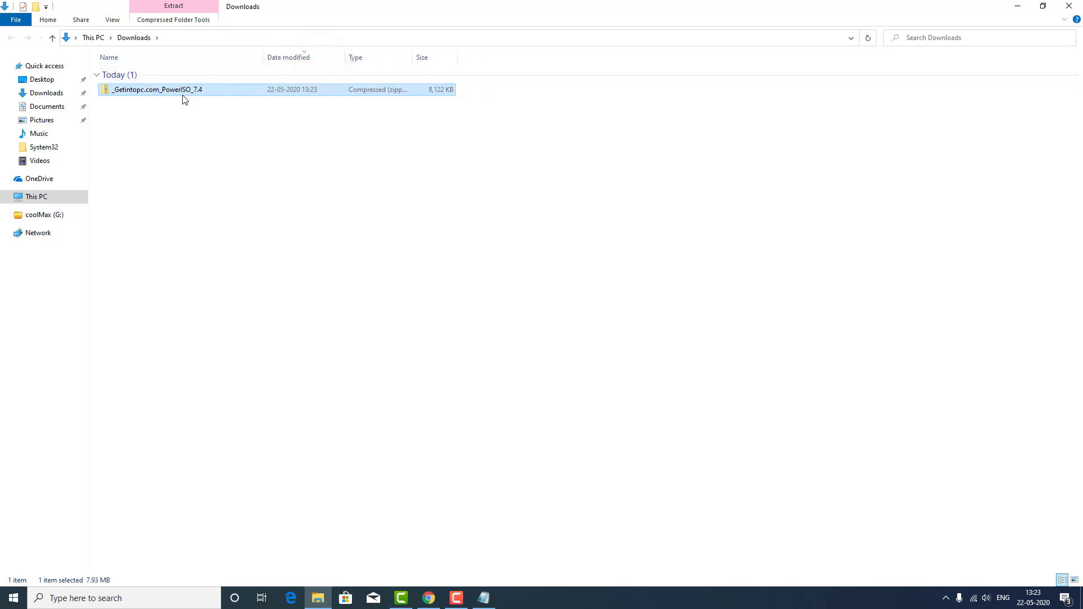
right_click(199, 89)
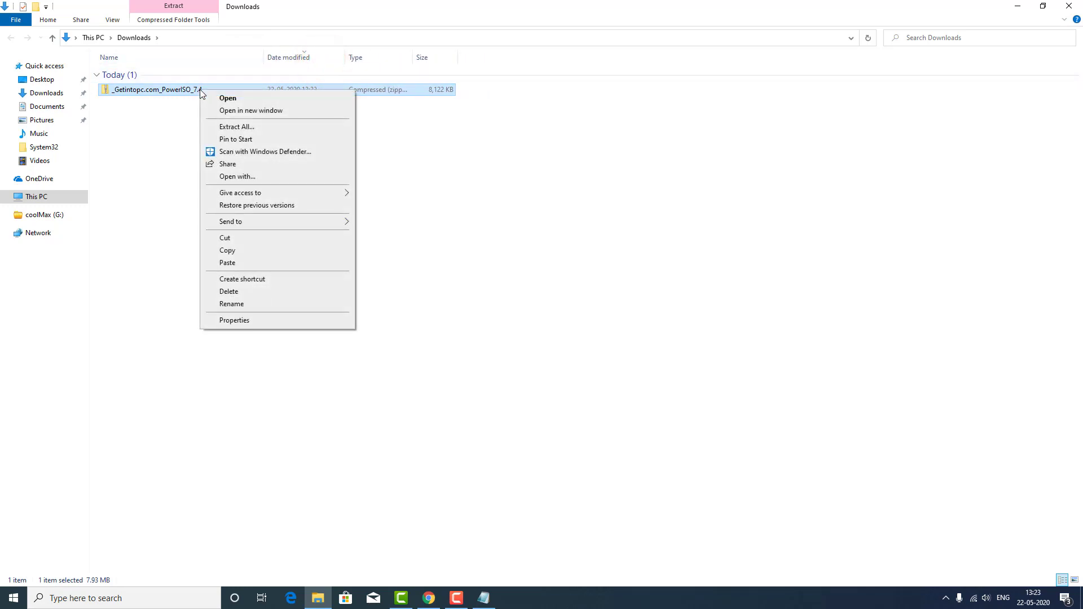
right_click(175, 91)
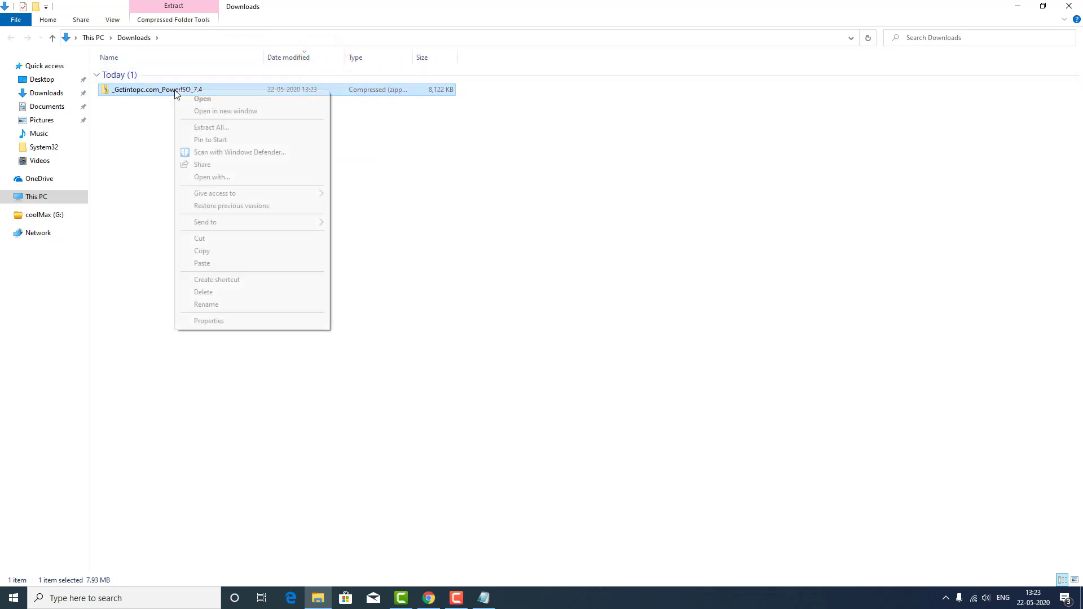
left_click(194, 128)
left_click(428, 251)
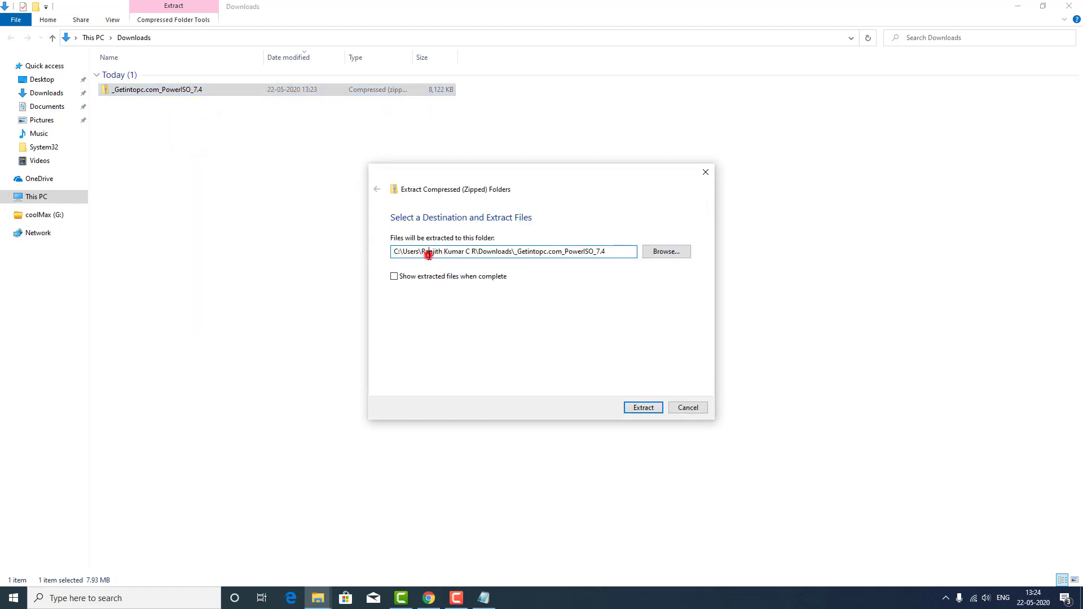
left_click(613, 251)
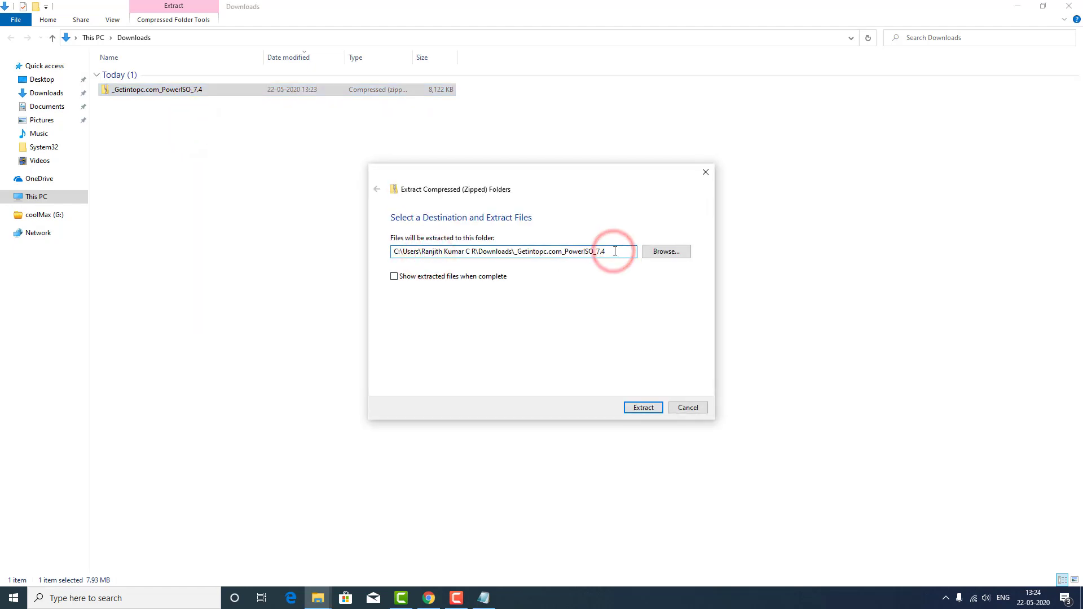
double_click(614, 251)
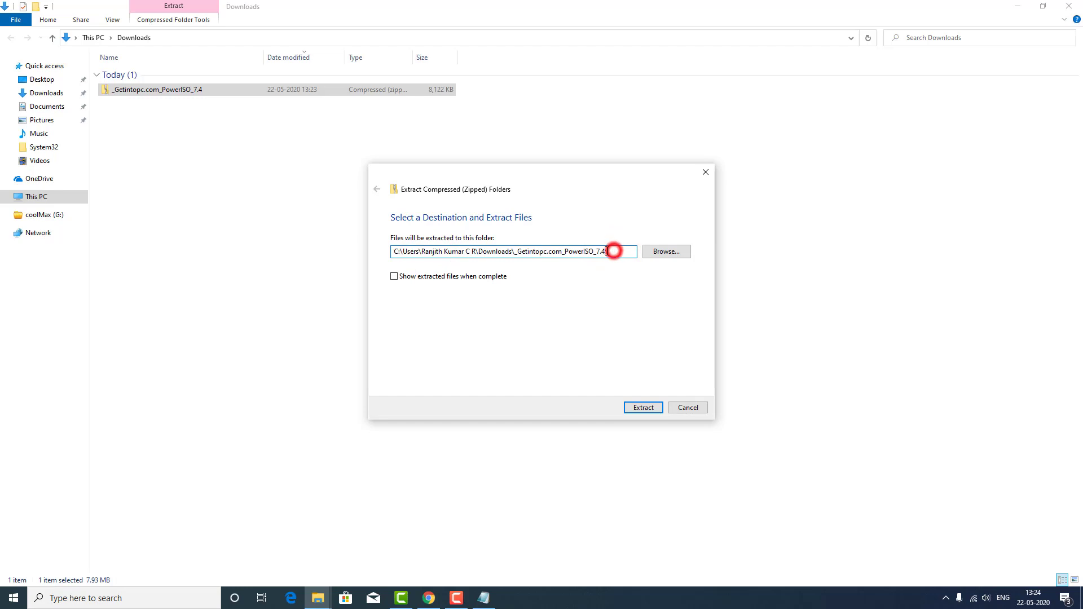
left_click(394, 277)
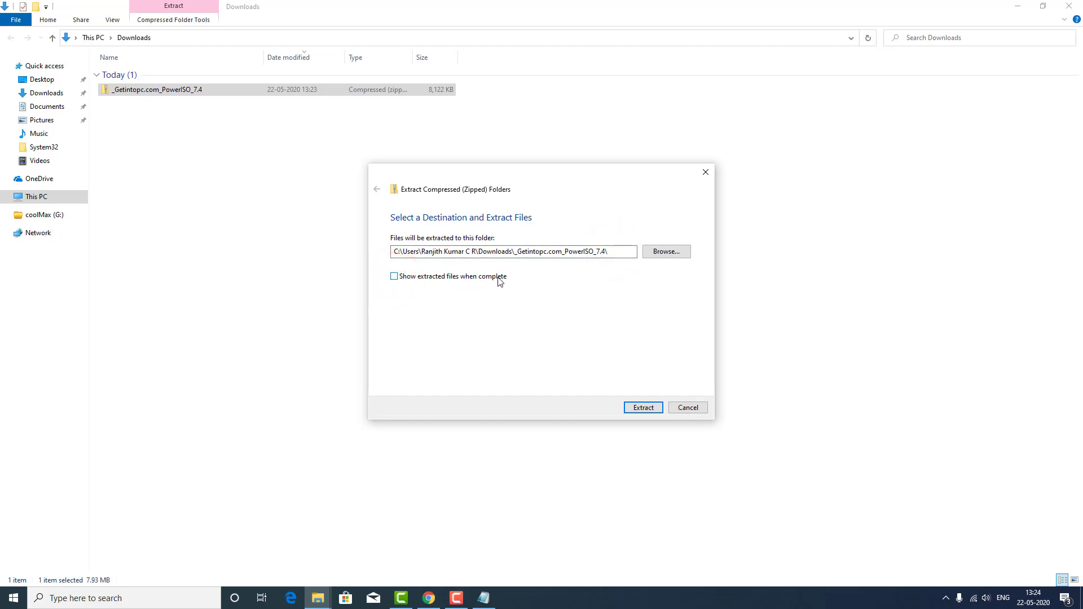
left_click(394, 278)
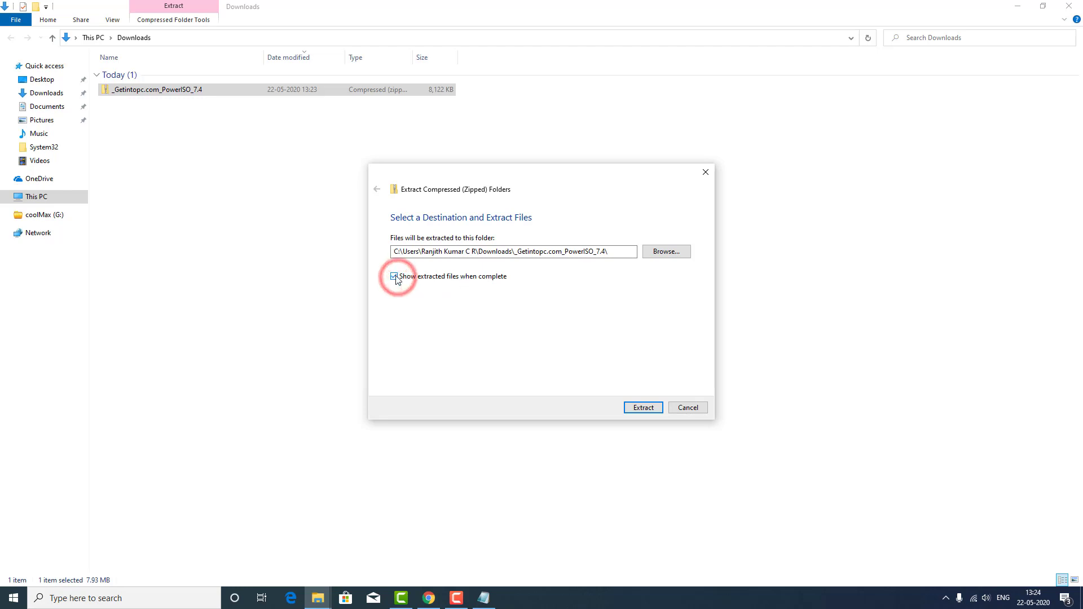
left_click(395, 277)
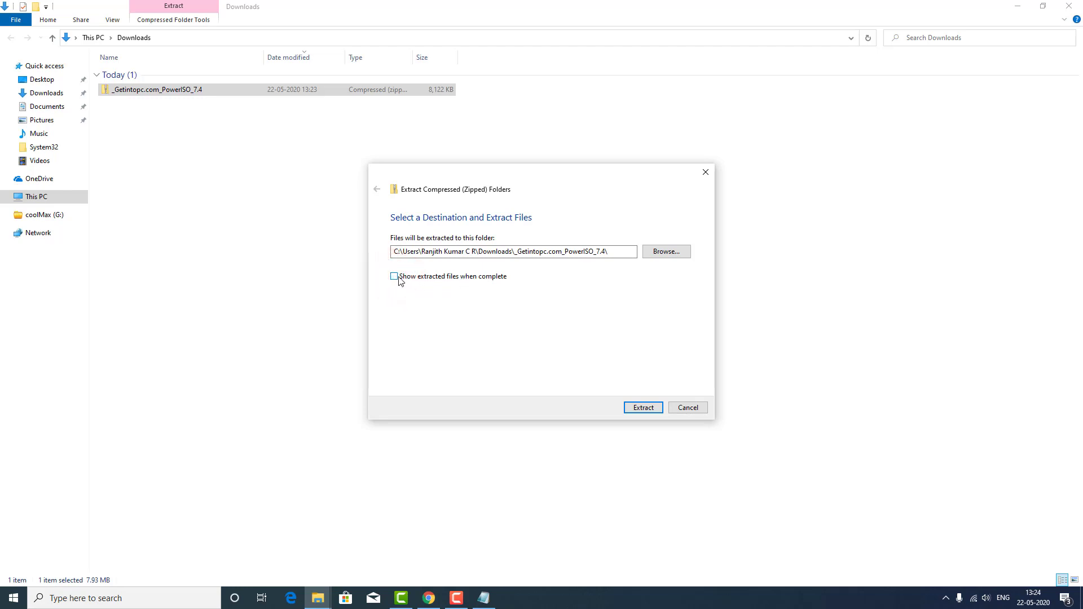
left_click(644, 407)
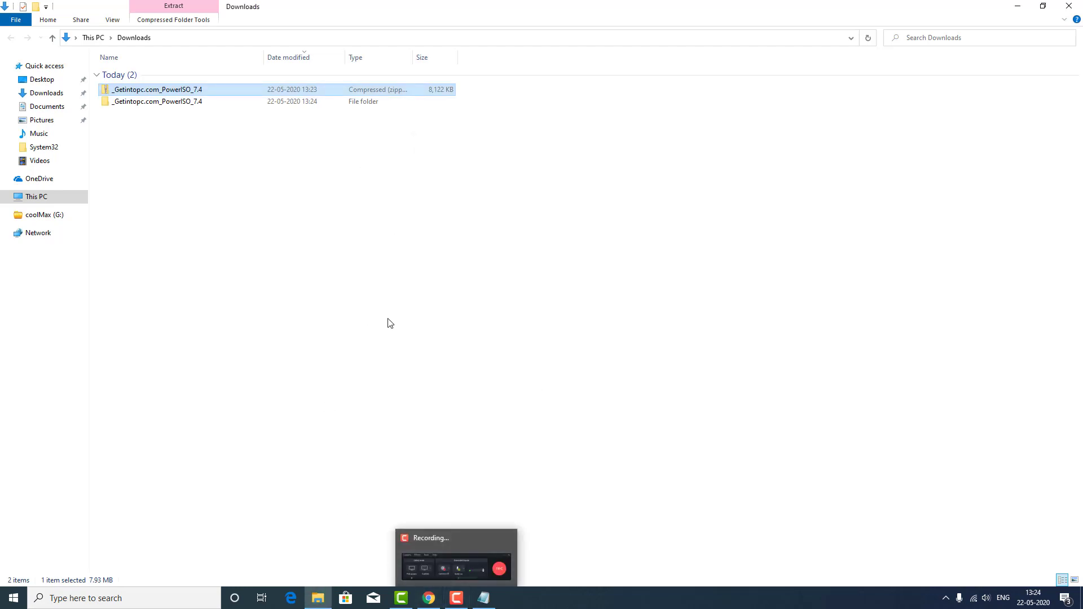
left_click(305, 248)
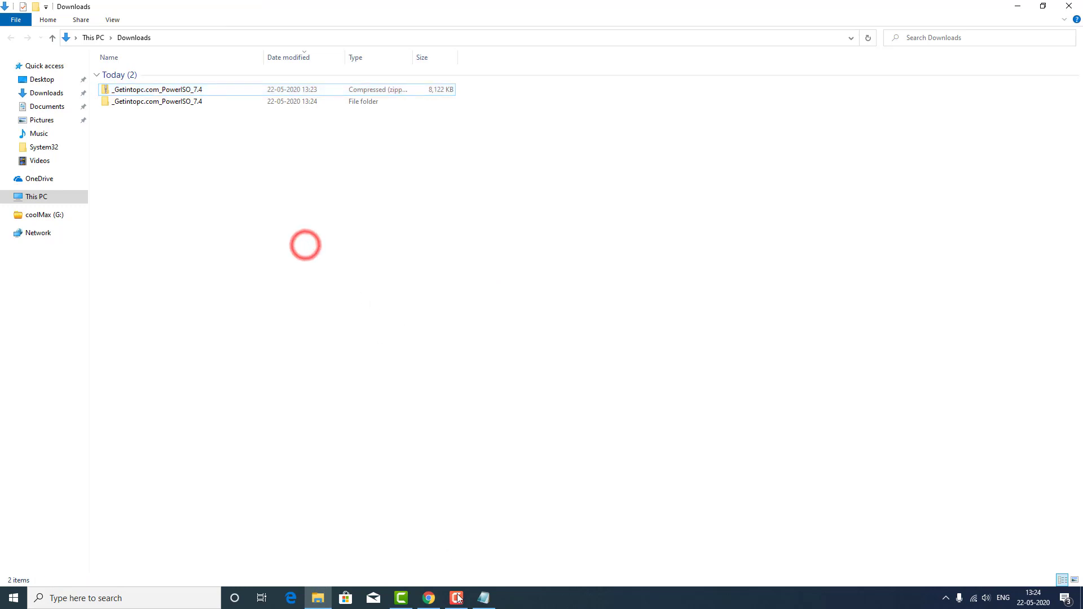
left_click(456, 598)
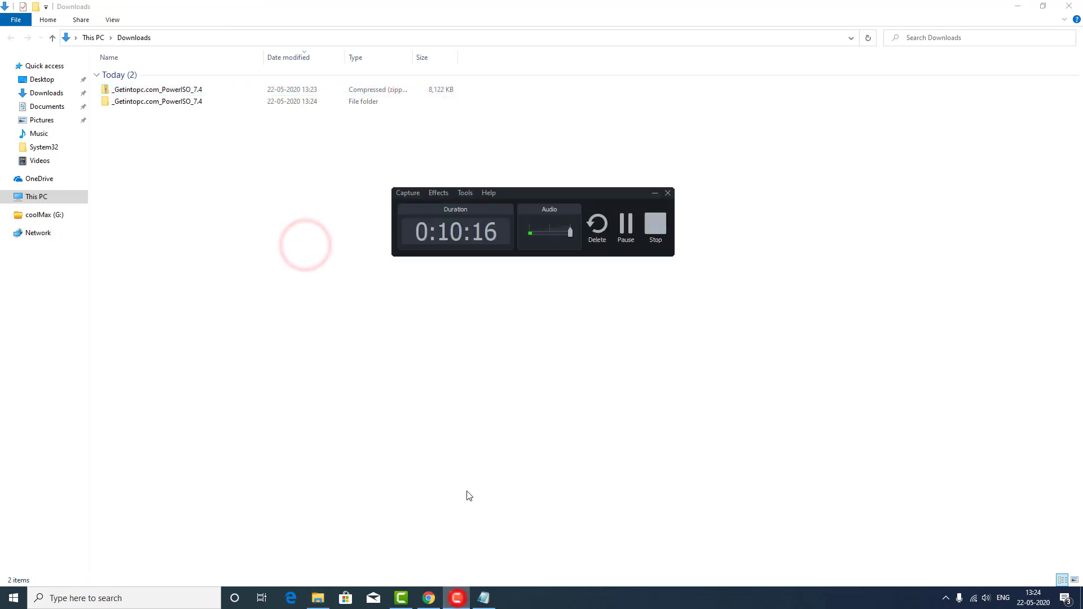
left_click(654, 193)
left_click(223, 232)
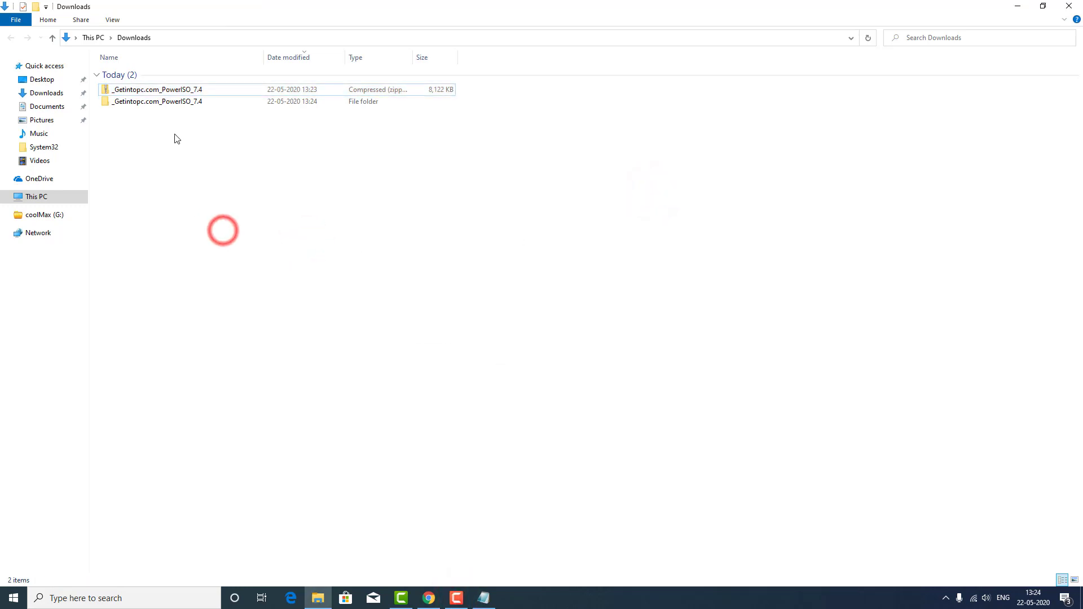
left_click(175, 104)
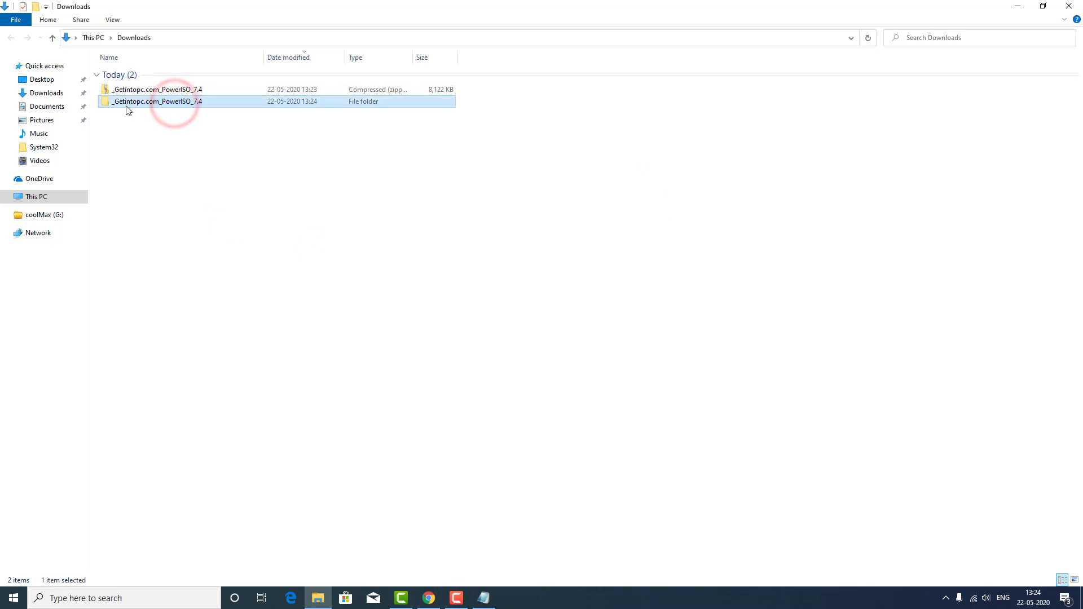
left_click(197, 104)
key("ctrl+c")
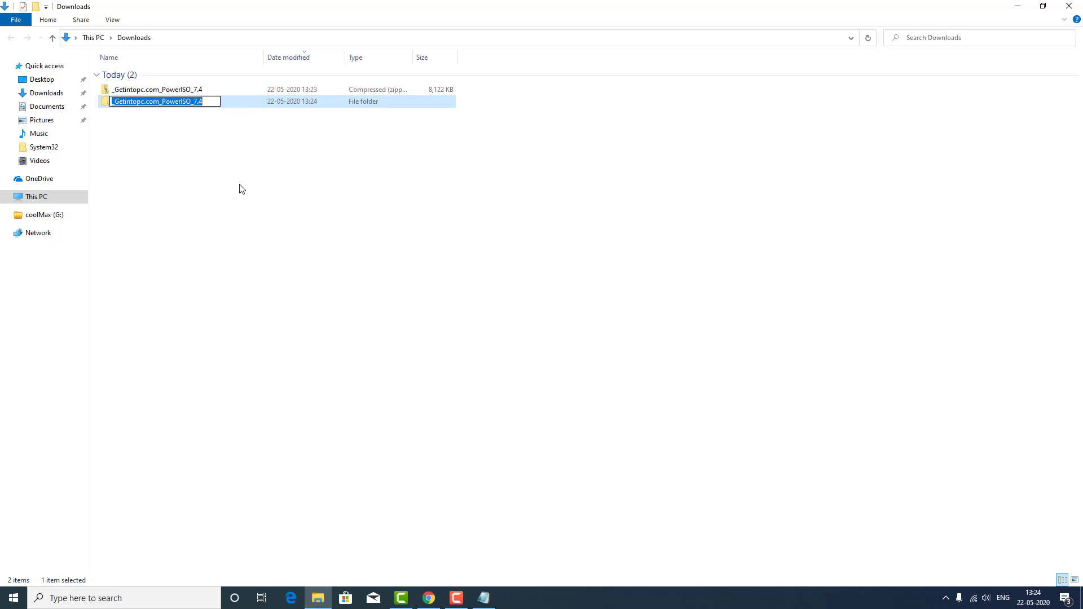
left_click(484, 598)
key("ctrl+v")
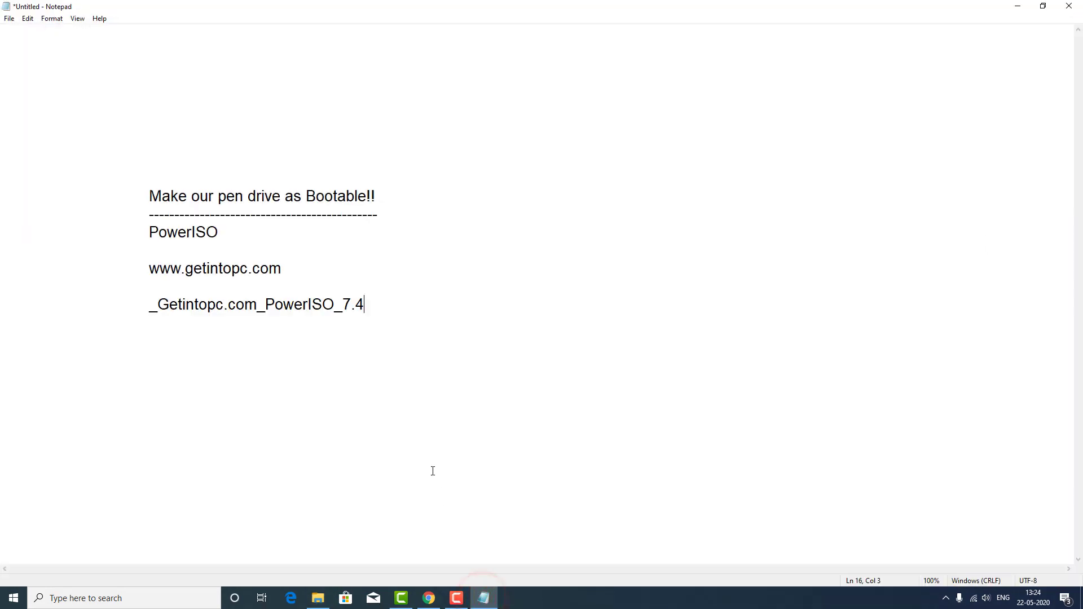
left_click_drag(266, 303, 365, 303)
left_click(161, 343)
left_click(385, 293)
Step: Disconnect the computer from the Wi-Fi network and refresh the desktop behind Notepad
left_click(974, 598)
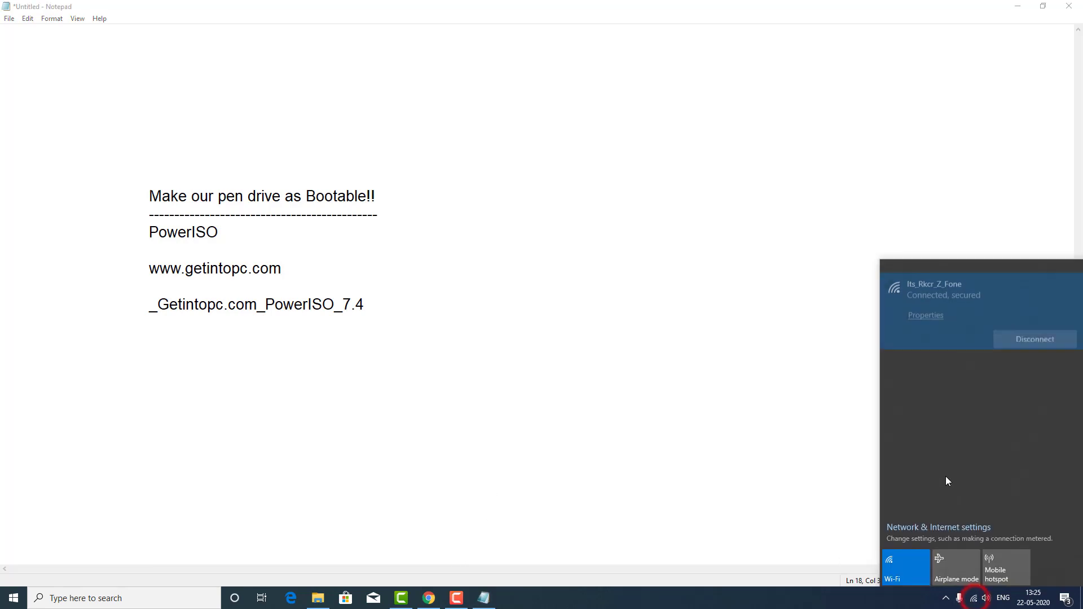
left_click(1041, 333)
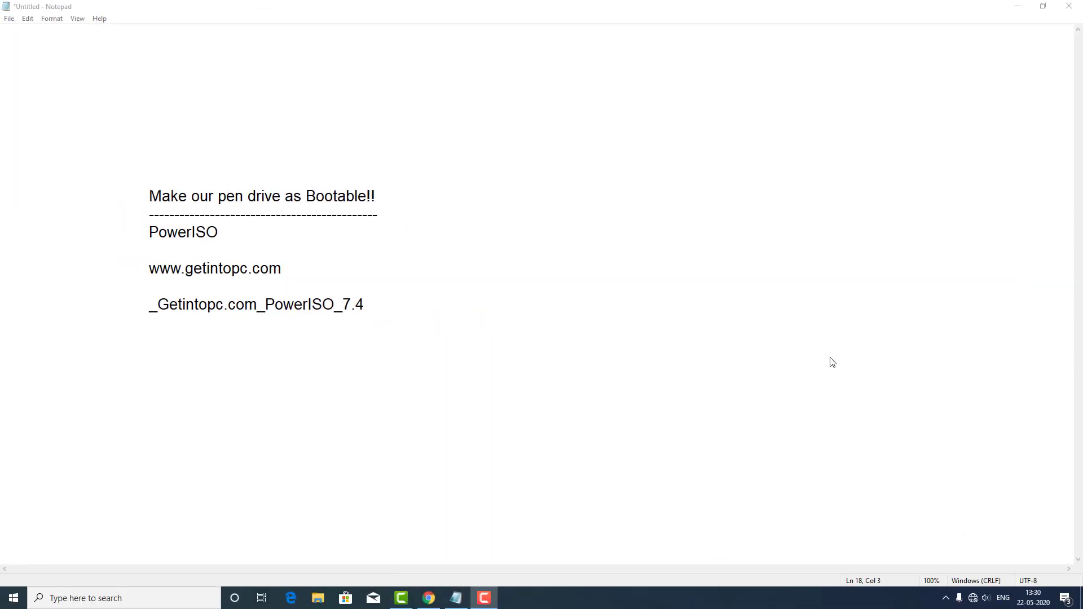
left_click(1017, 6)
right_click(465, 272)
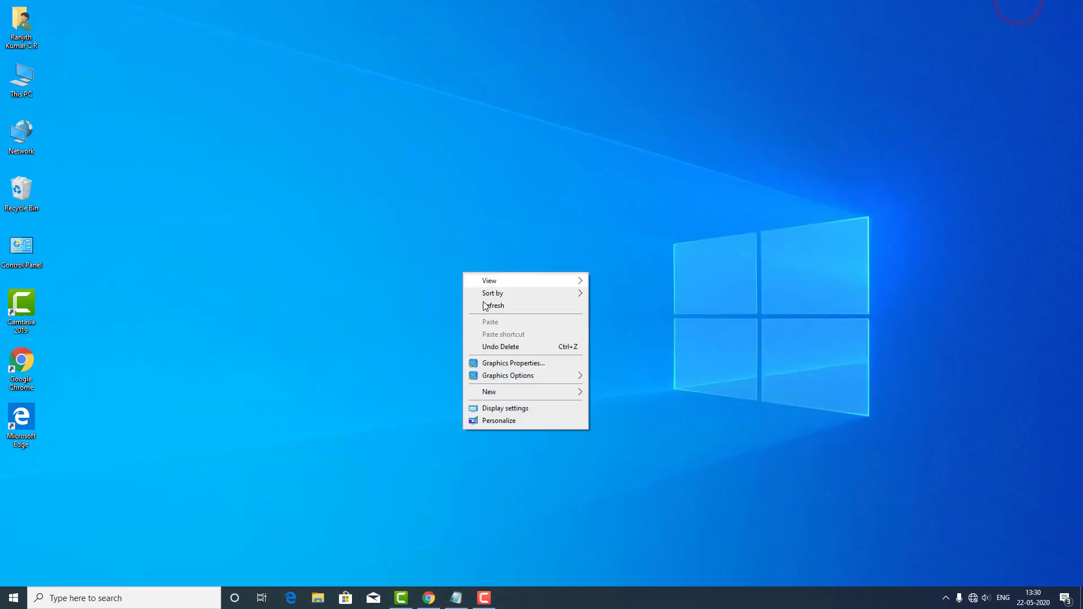
left_click(483, 305)
Step: Open This PC and go to the Burning folder inside Softwares on the coolMax (G:) drive
double_click(24, 85)
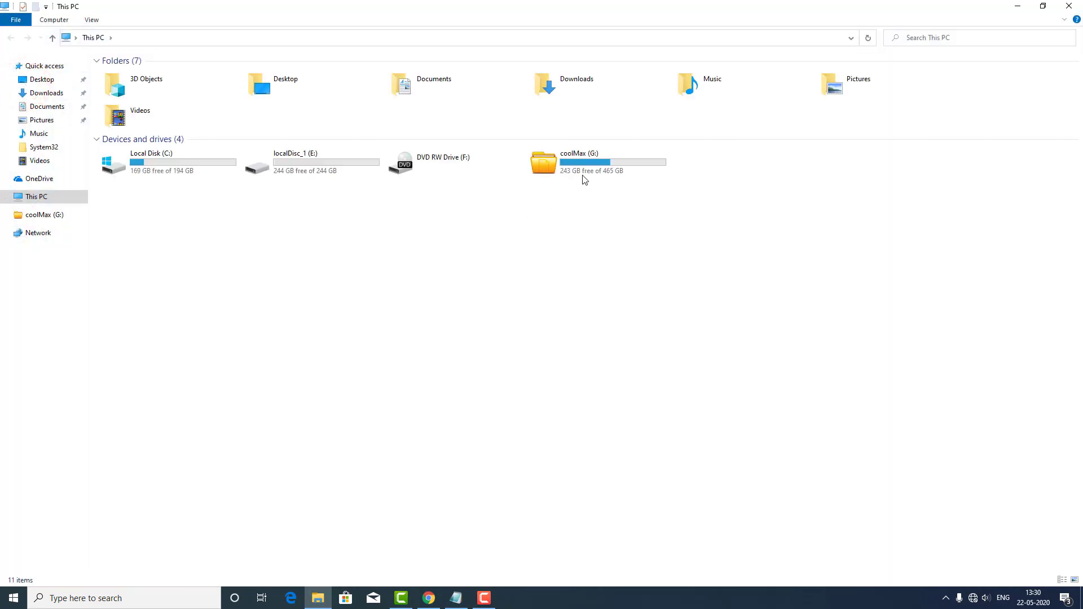
left_click(587, 172)
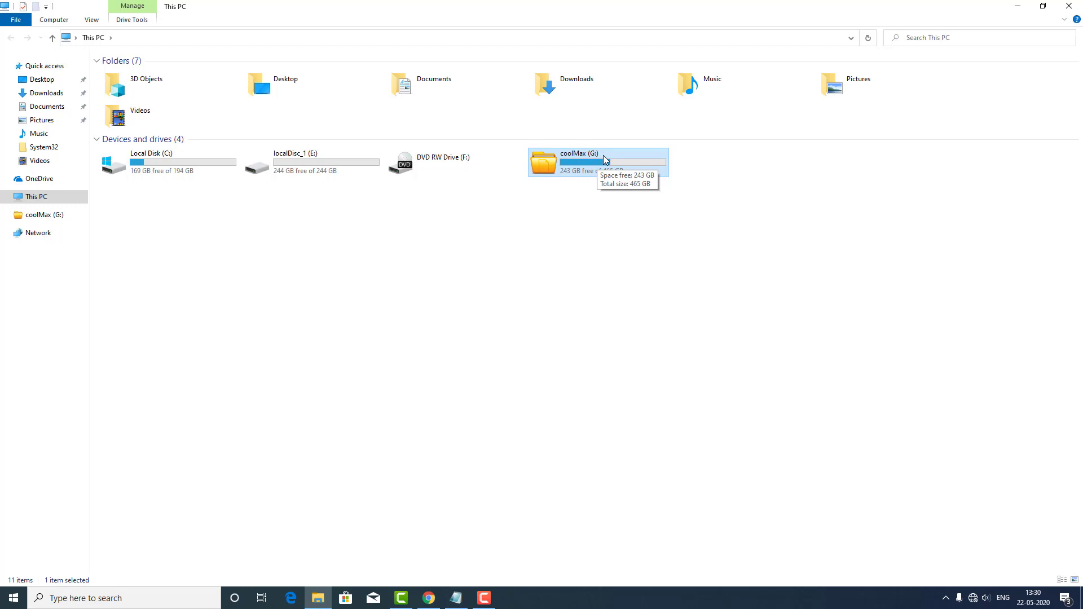
double_click(575, 166)
left_click(143, 133)
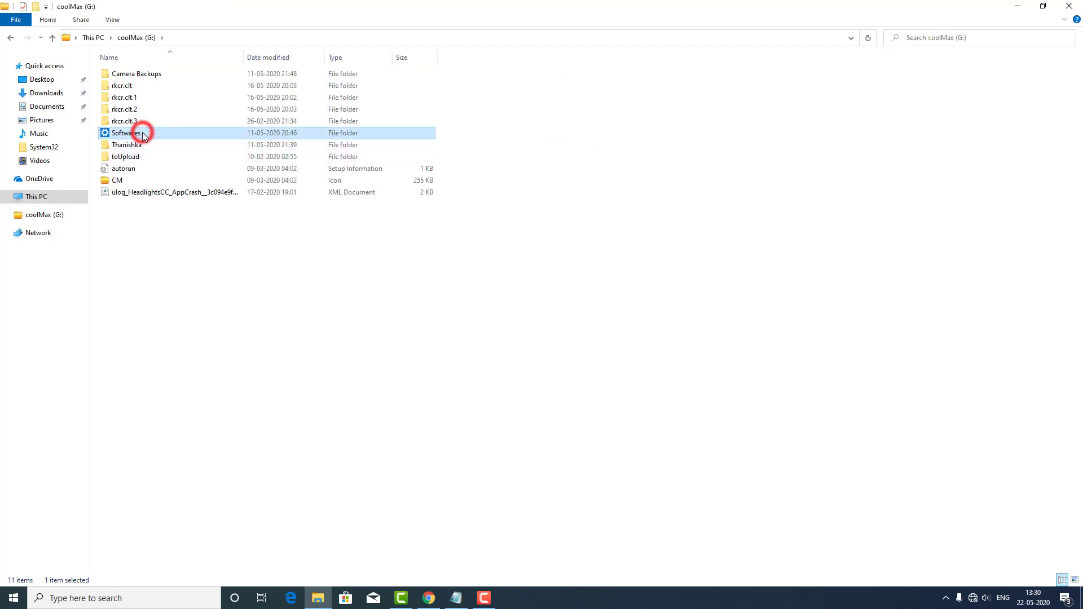
double_click(143, 133)
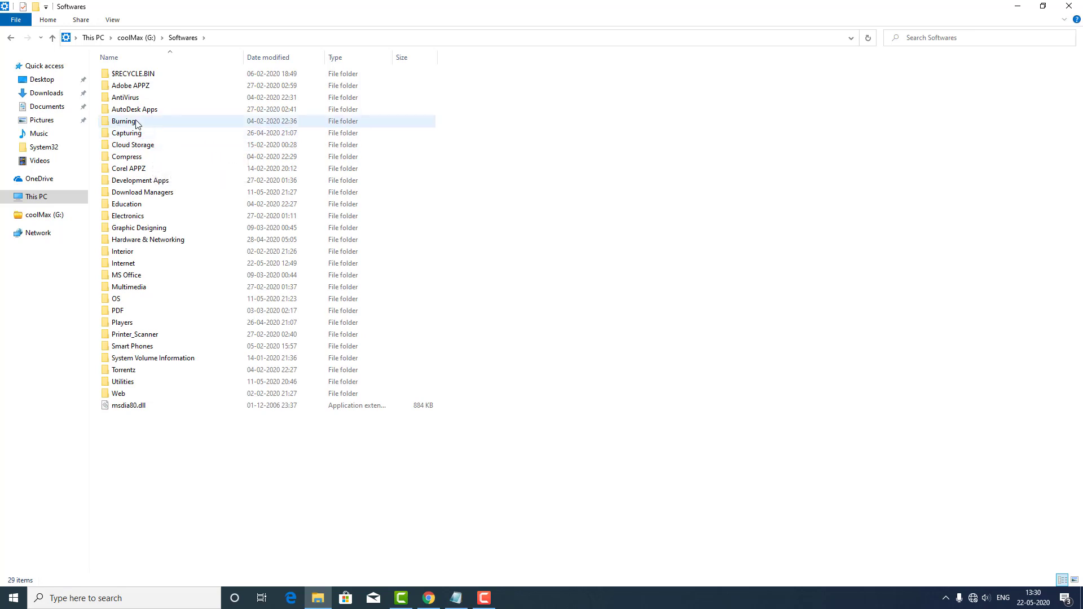
double_click(136, 122)
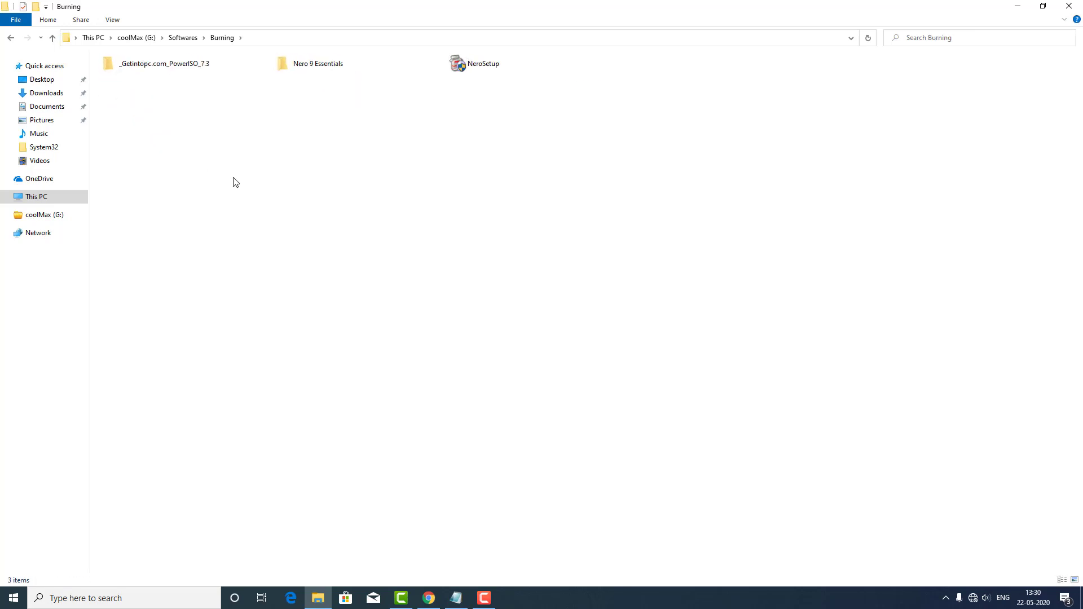
Step: Open the PowerISO_7.3 folder inside _Getintopc.com_PowerISO_7.3 and widen the Name column
scroll(236, 182, "up", 3, "ctrl")
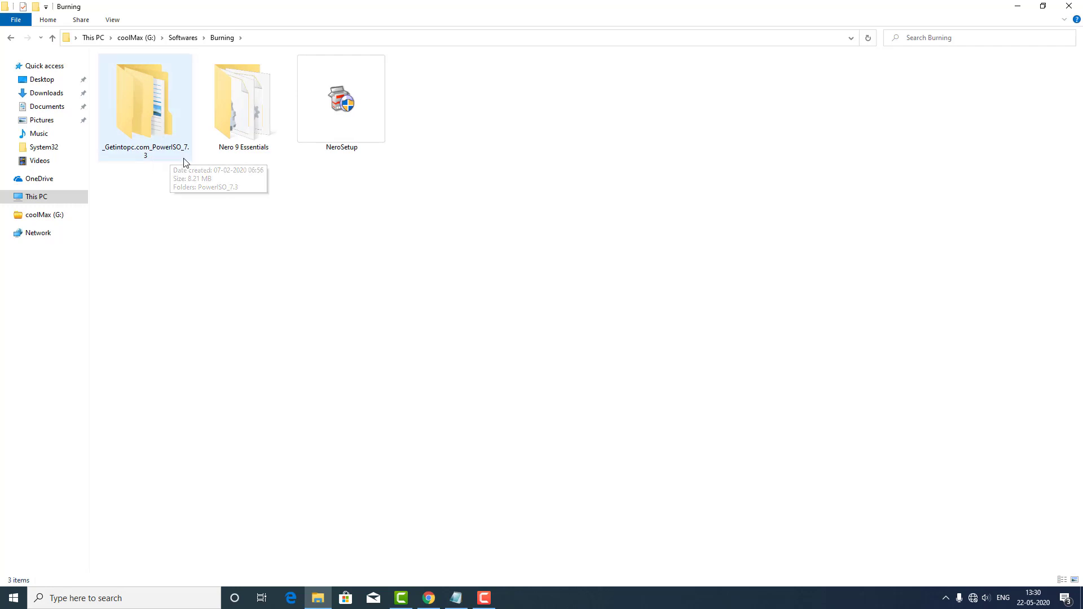
left_click(148, 118)
double_click(148, 118)
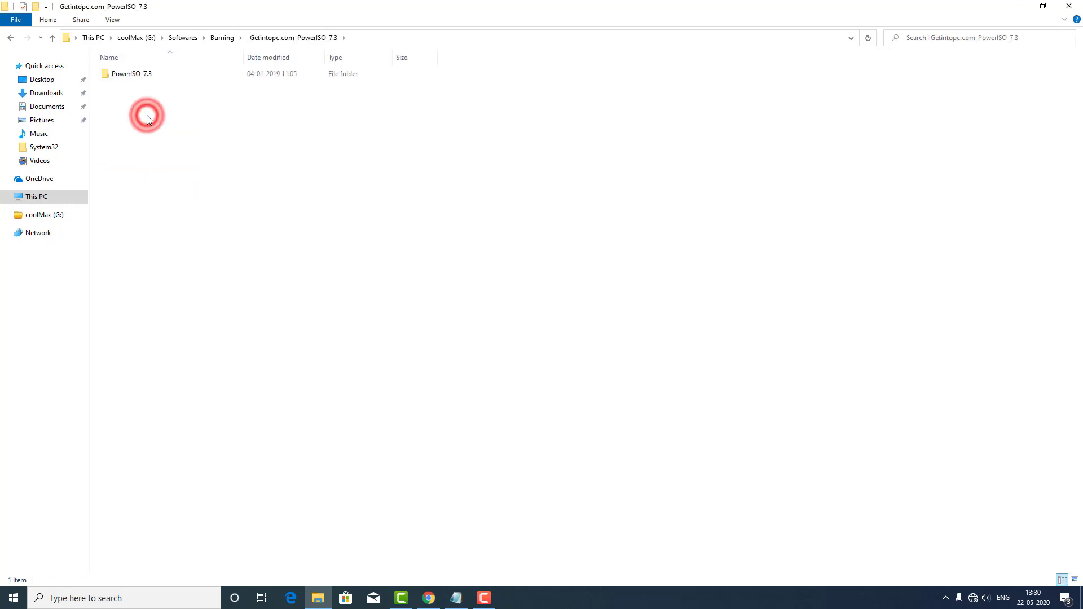
double_click(146, 75)
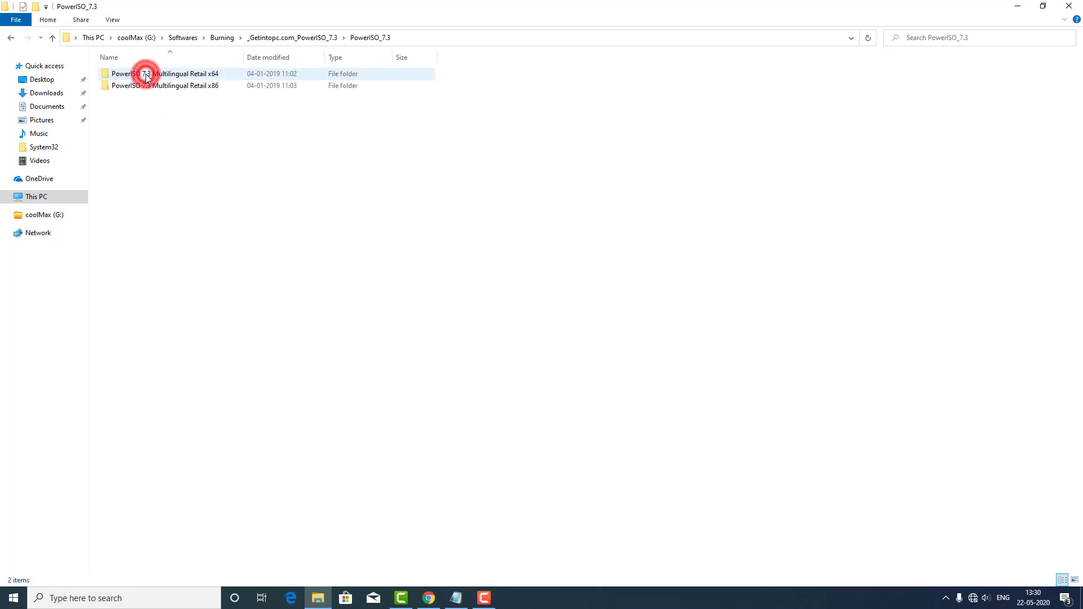
left_click_drag(244, 57, 316, 60)
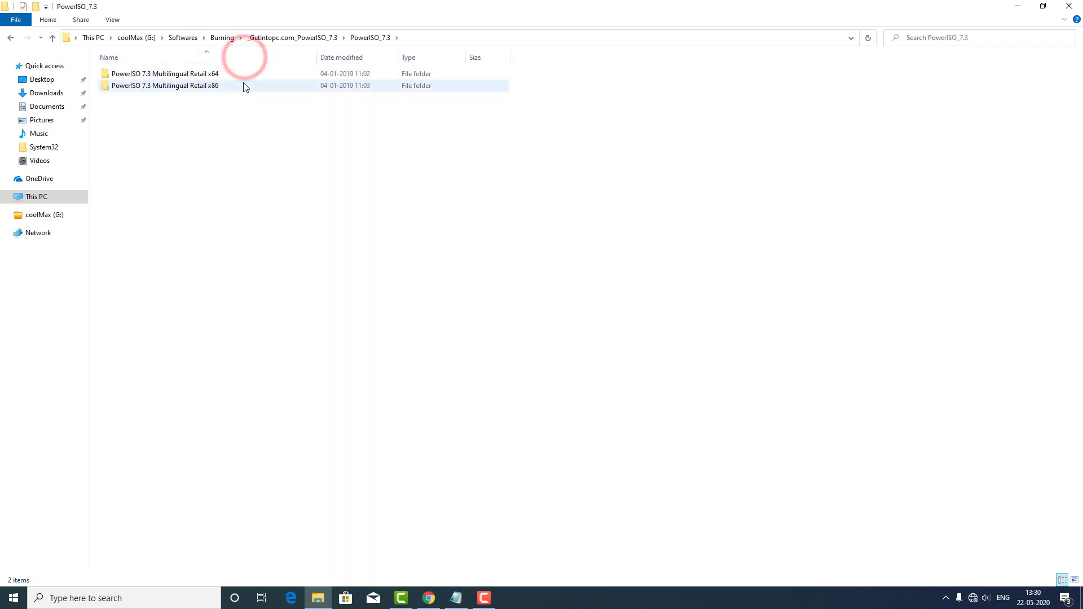
Step: Enlarge the folder icons and examine the PowerISO 7.3 Multilingual Retail x64 and x86 folders
left_click(224, 75)
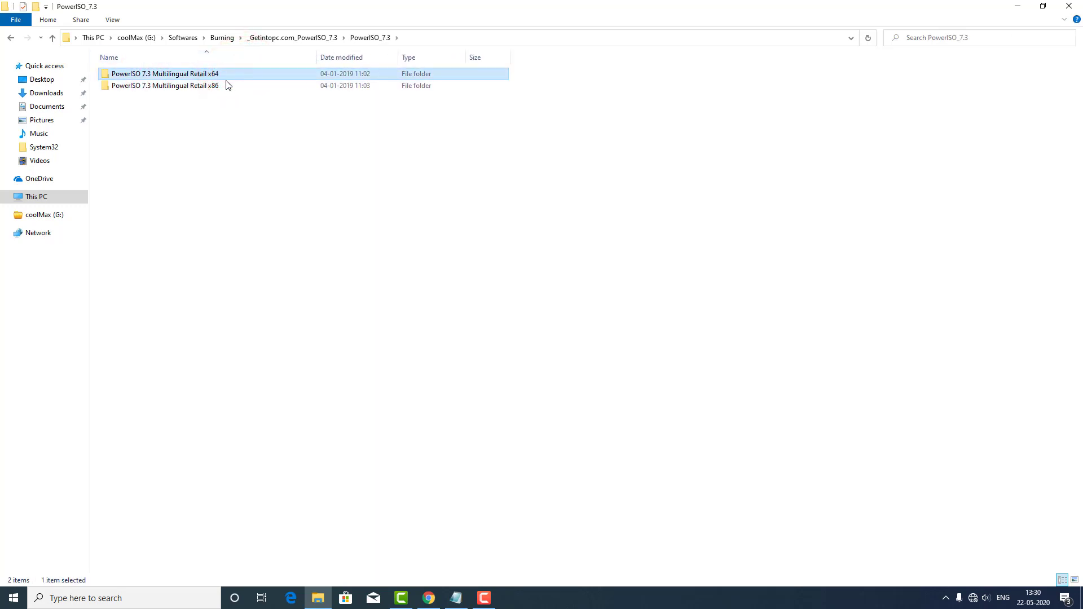
left_click(218, 87)
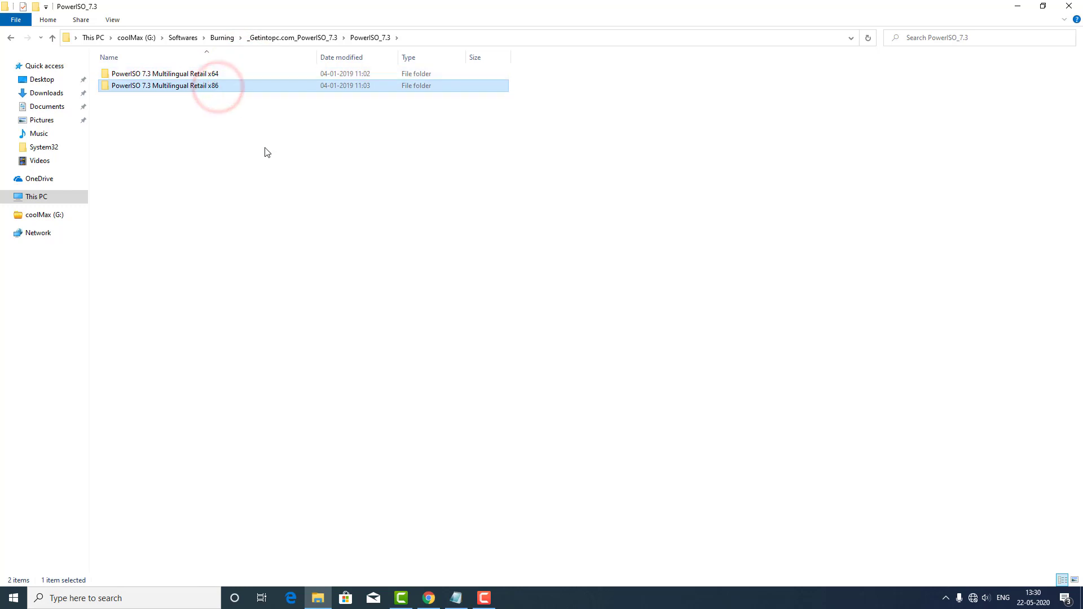
scroll(266, 152, "up", 4)
scroll(273, 150, "up", 3)
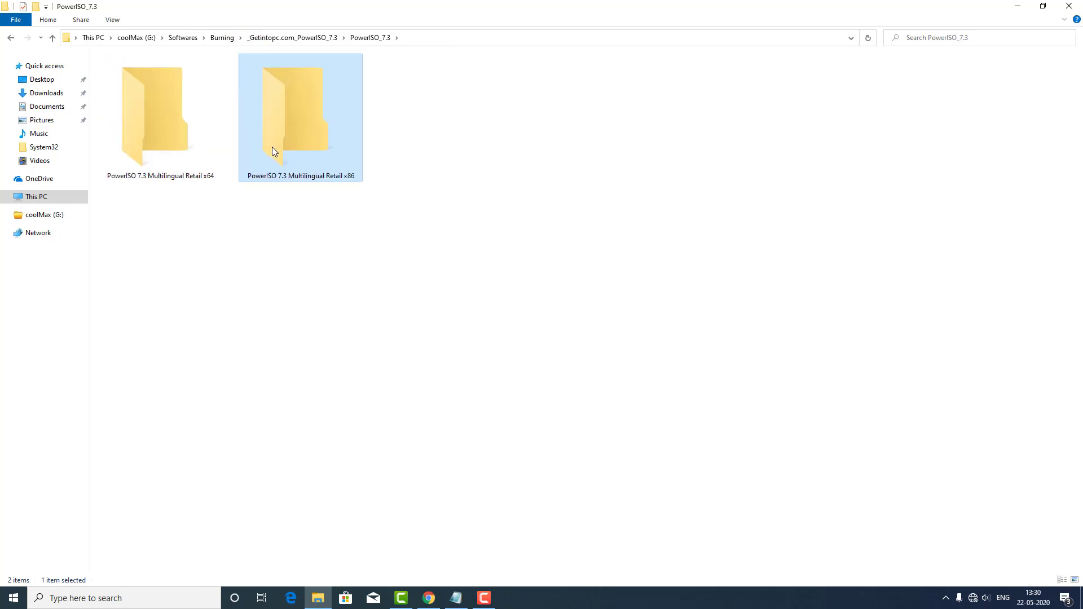
left_click(215, 203)
left_click(320, 198)
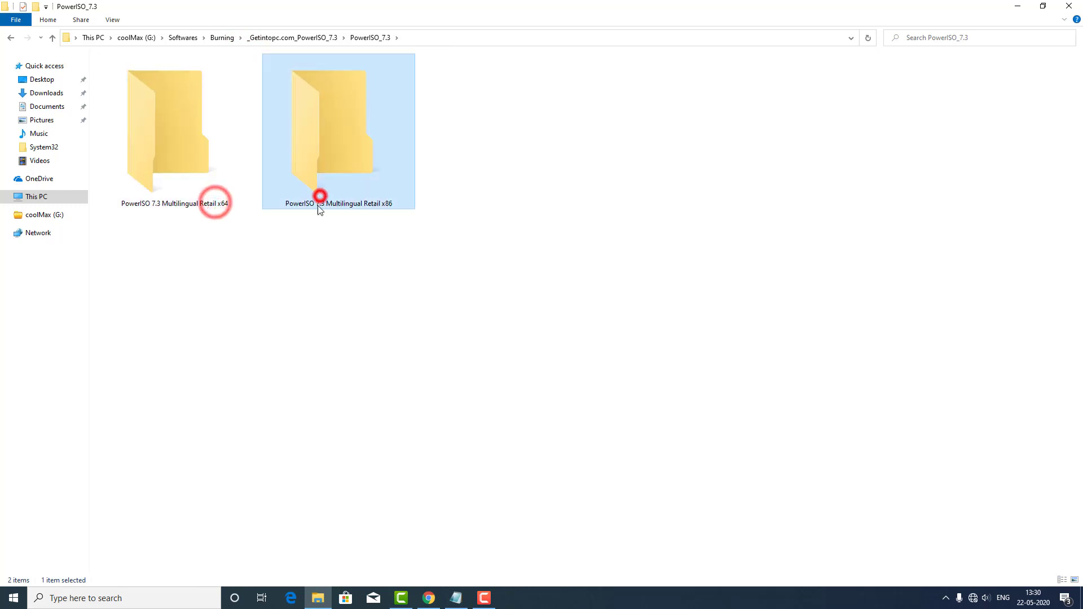
left_click(225, 207)
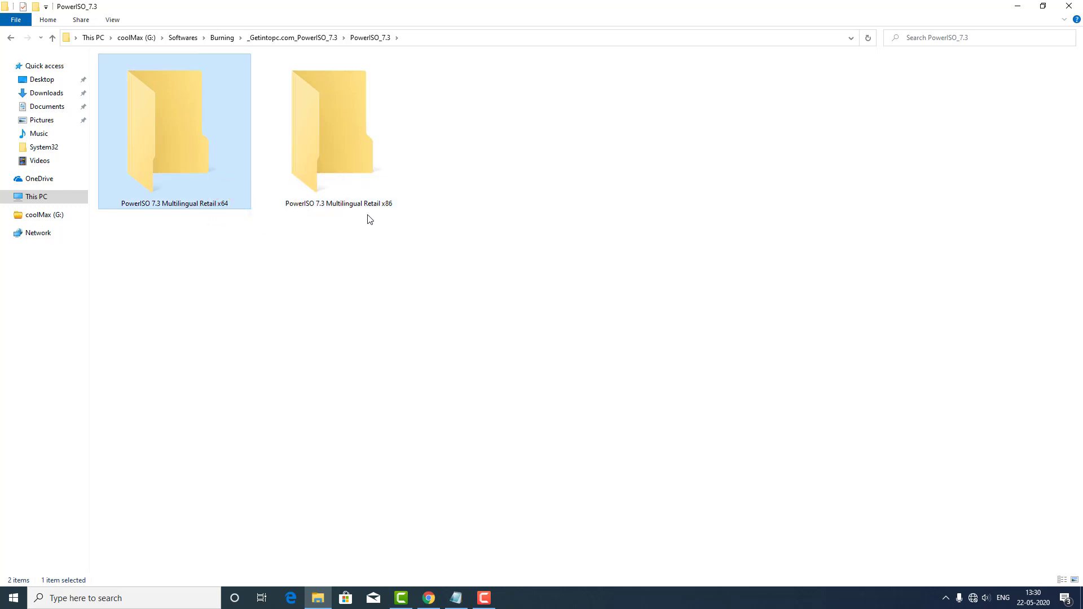
left_click(389, 207)
left_click(403, 261)
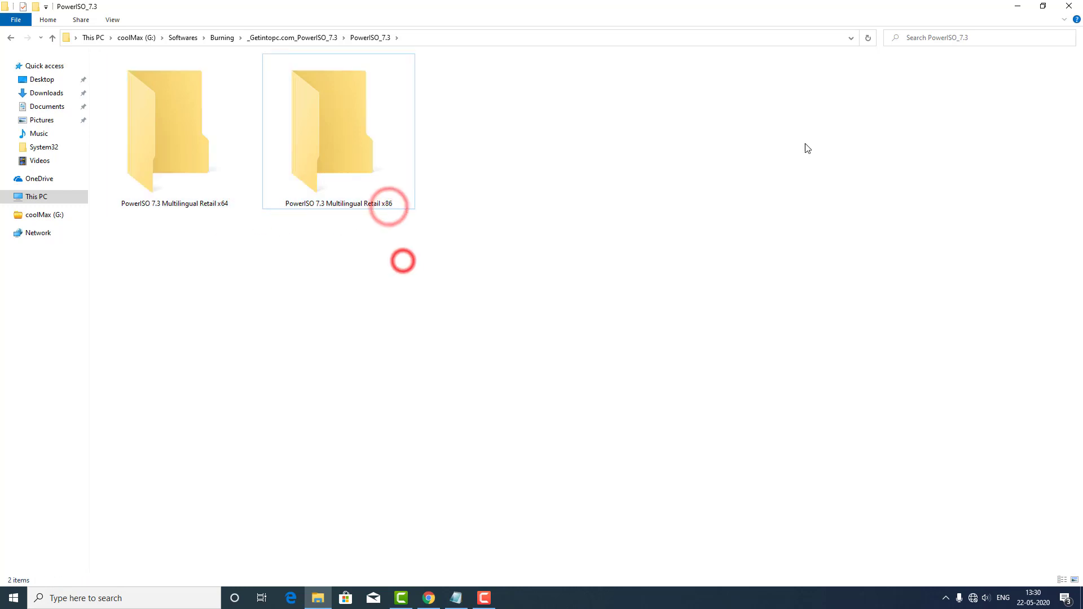
Step: Check the computer's system type in the This PC properties against the x64 and x86 PowerISO folders, closing the System window when done
left_click(1017, 6)
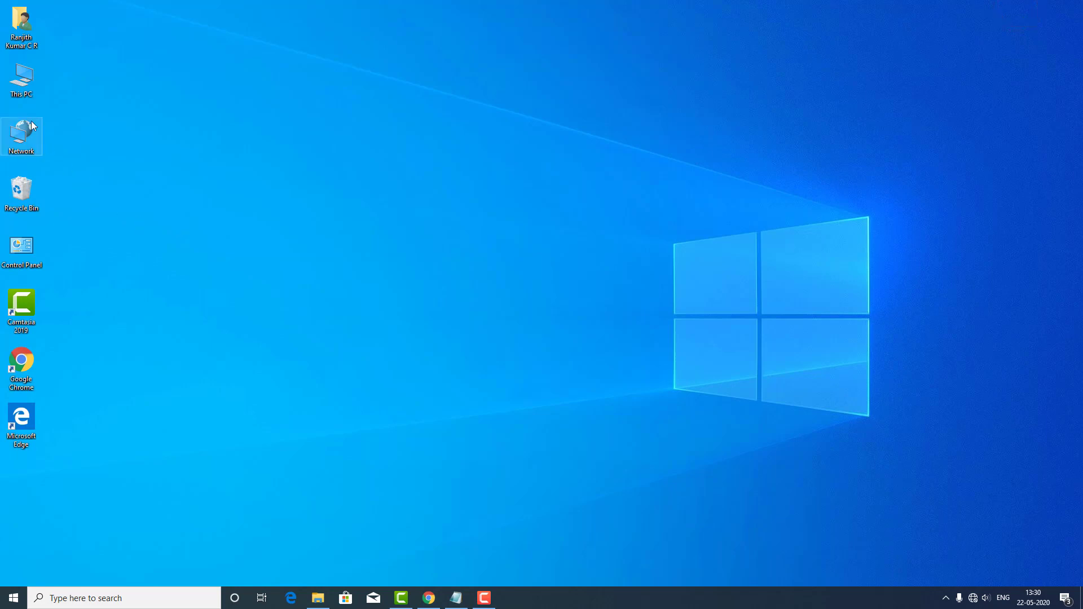
right_click(28, 93)
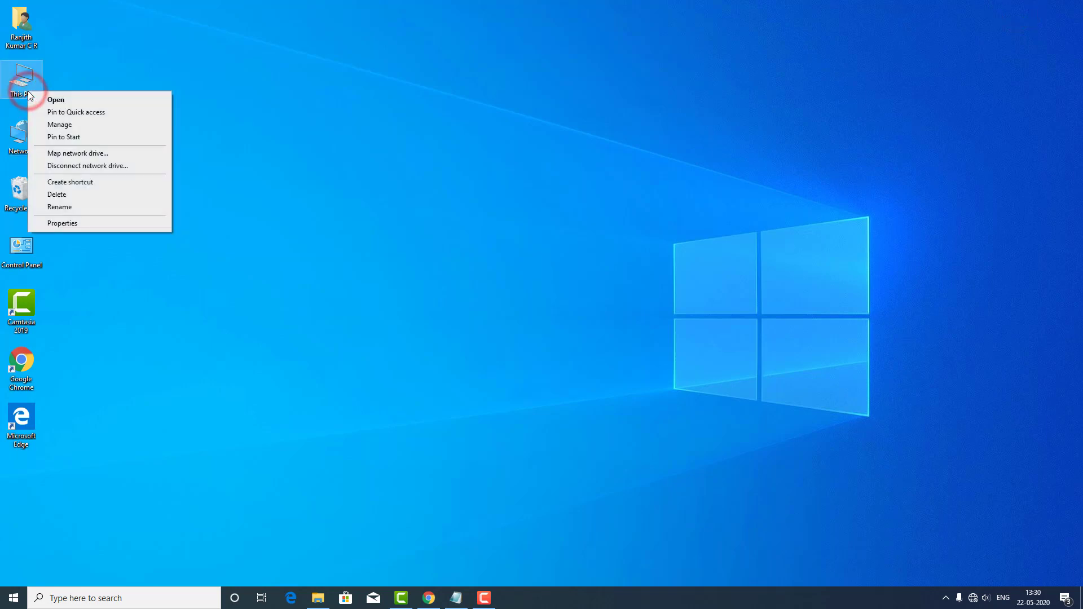
left_click(75, 224)
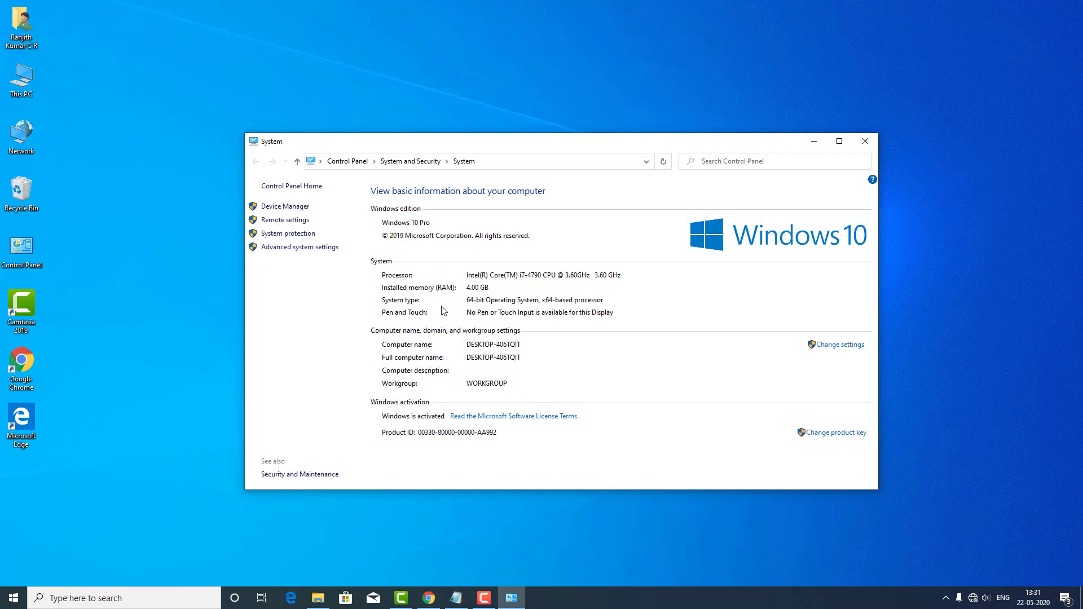
left_click(472, 307)
left_click(316, 597)
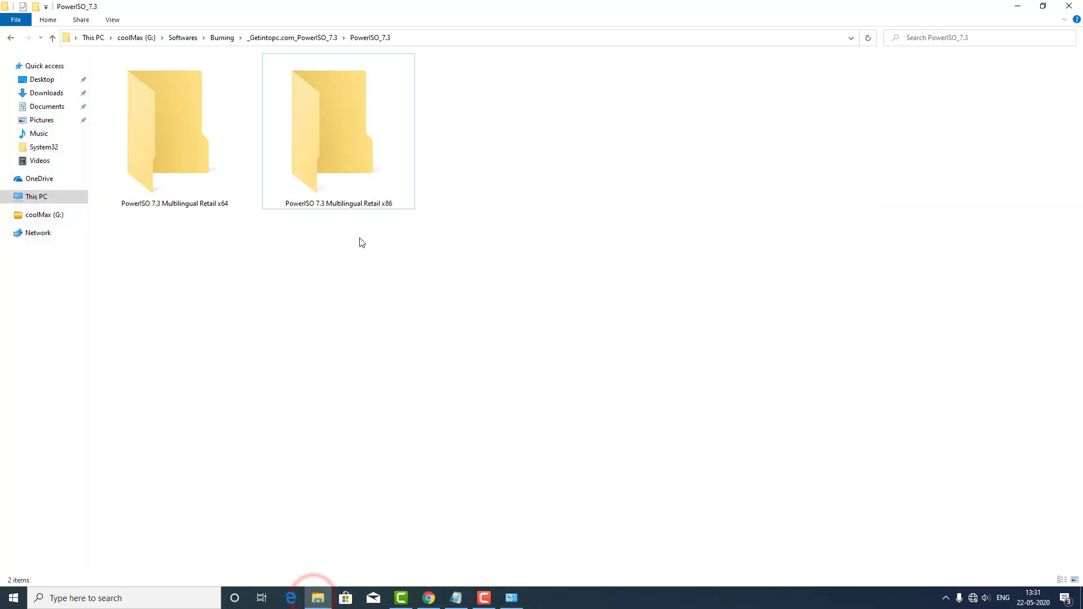
left_click(371, 203)
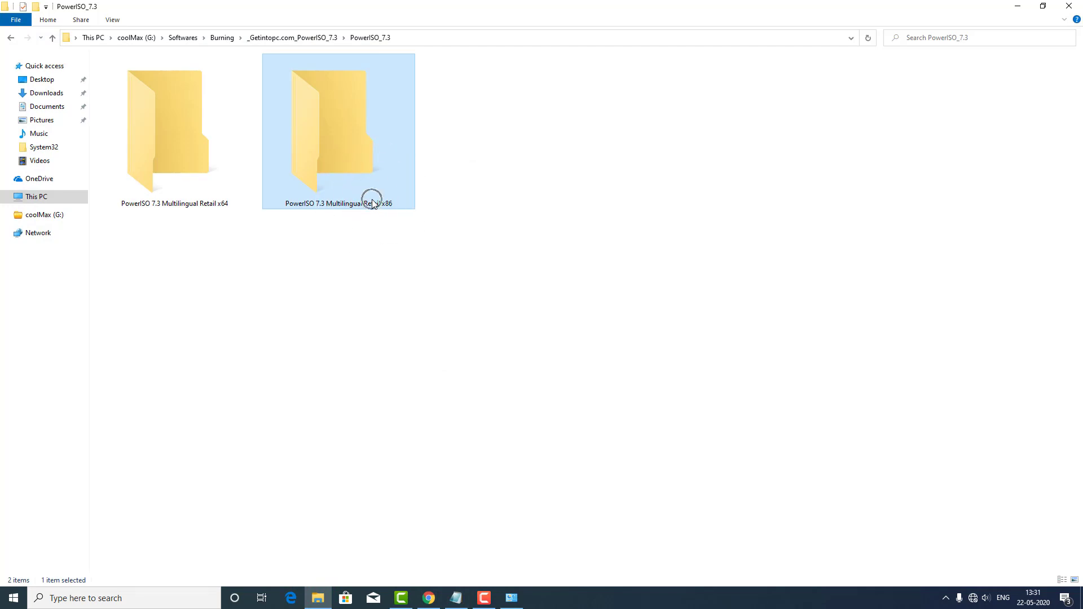
left_click(512, 599)
left_click(488, 304)
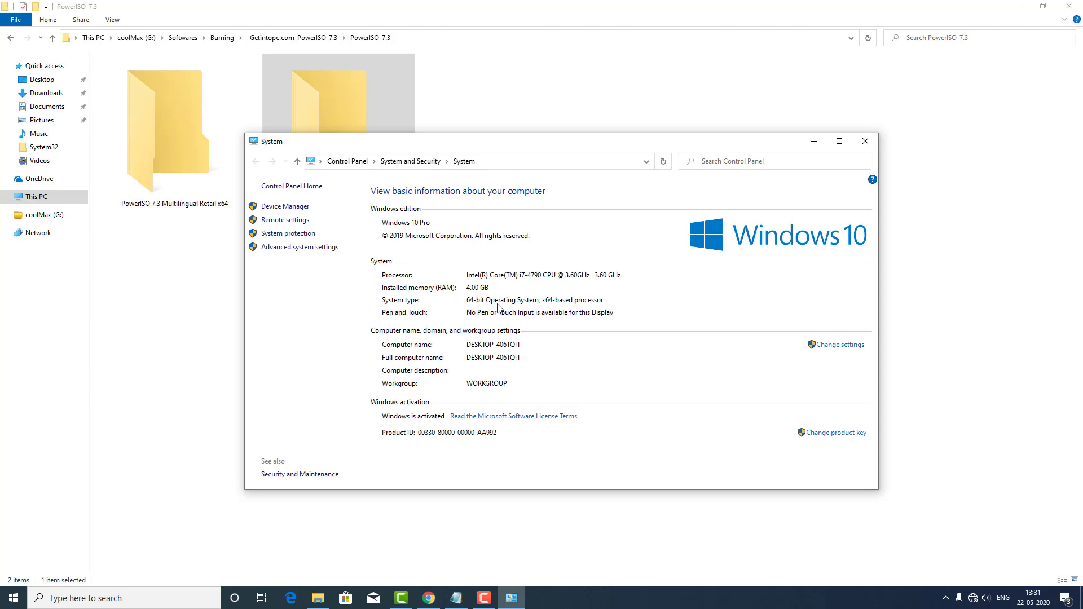
left_click(865, 141)
Step: Choose between the two PowerISO 7.3 version folders and open PowerISO 7.3 Multilingual Retail x64
left_click(191, 171)
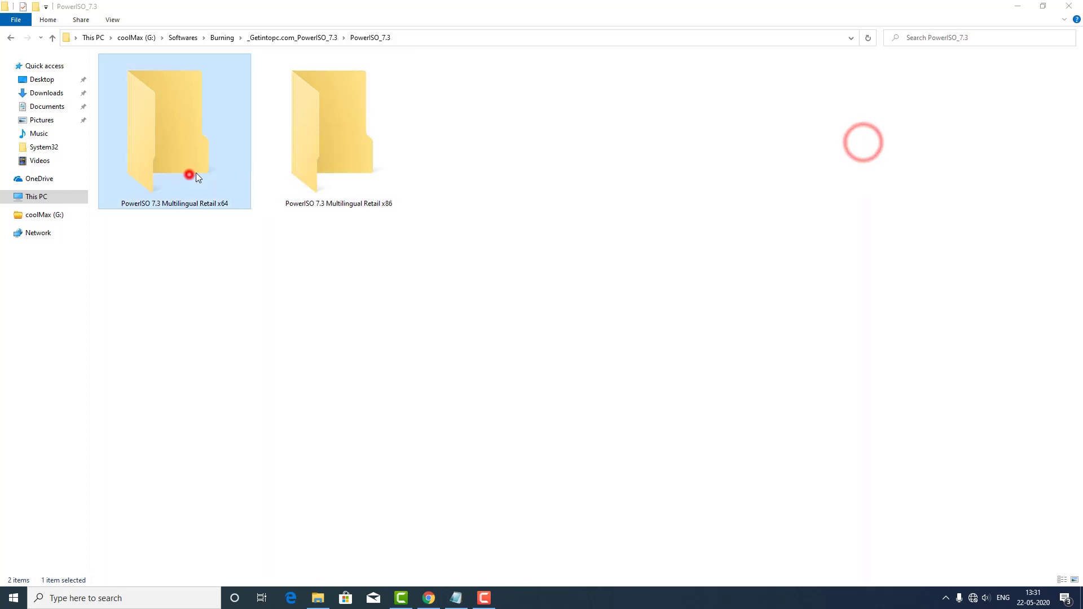
left_click(342, 168)
left_click(224, 173)
left_click(336, 171)
left_click(321, 242)
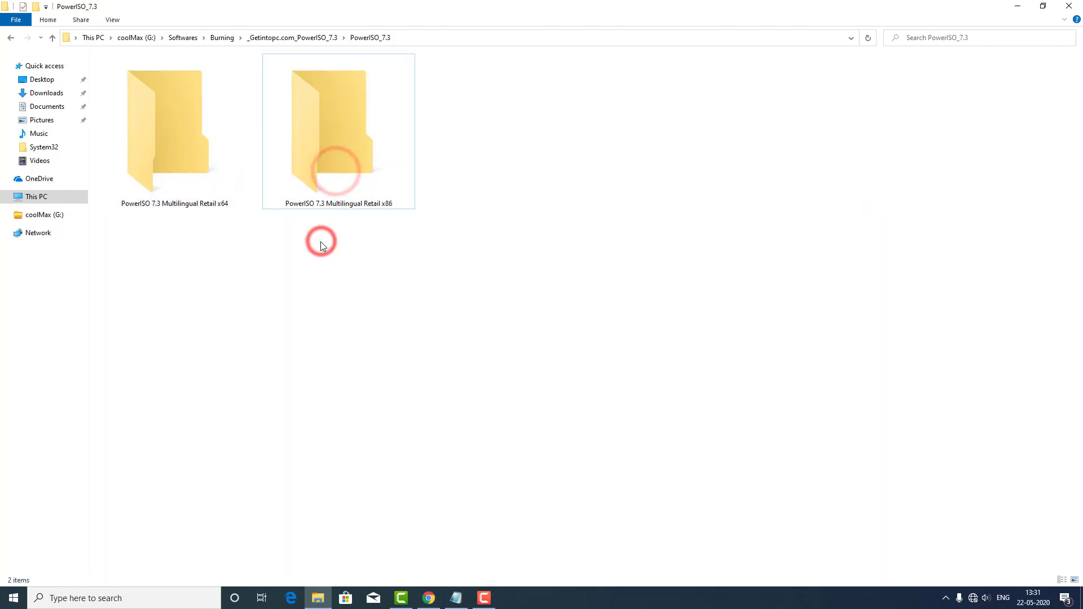
left_click(205, 203)
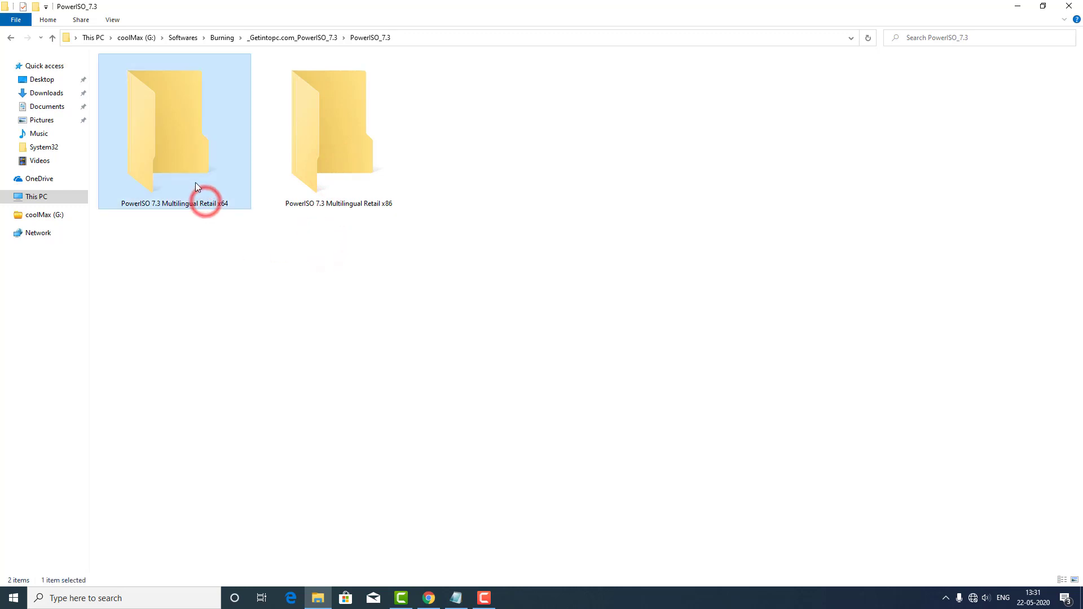
double_click(196, 180)
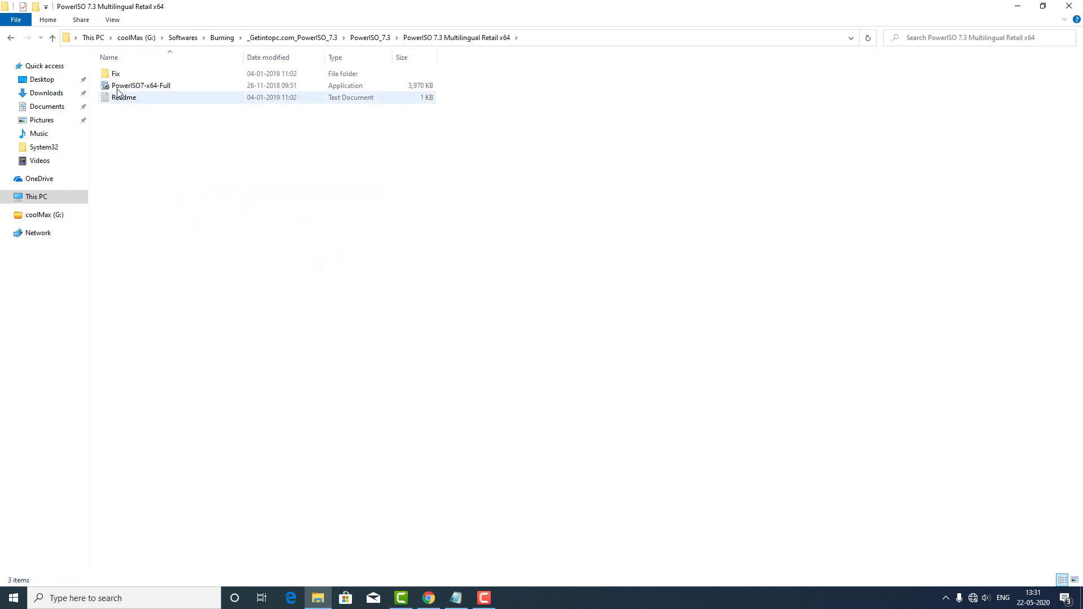
Step: Run PowerISO7-x64-Full, accept the license agreement and install PowerISO 7.3 in C:\Program Files\PowerISO, continuing to the setup options
left_click(180, 90)
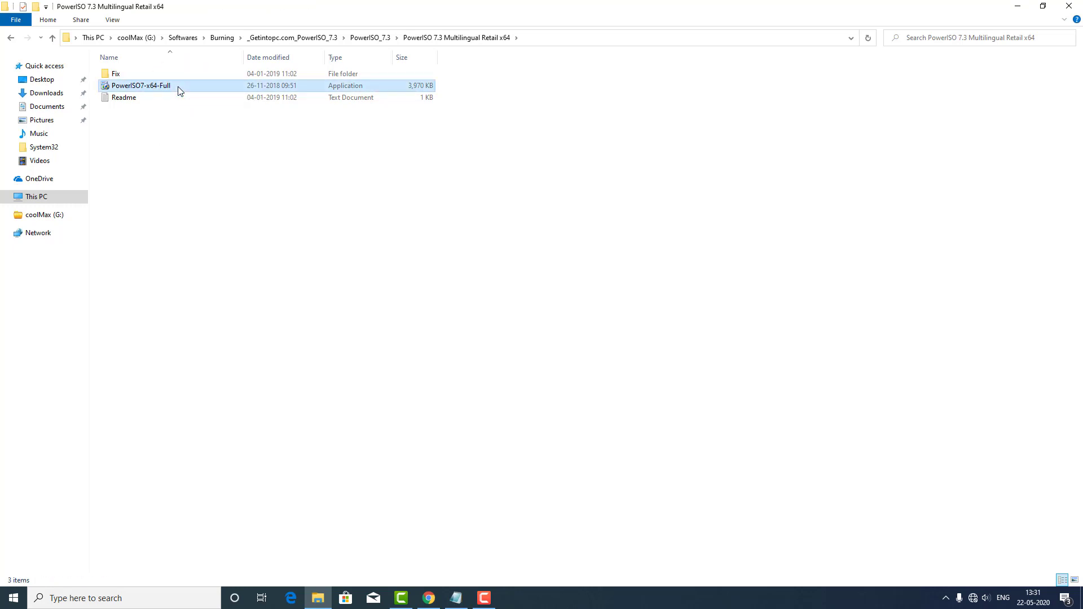
double_click(177, 88)
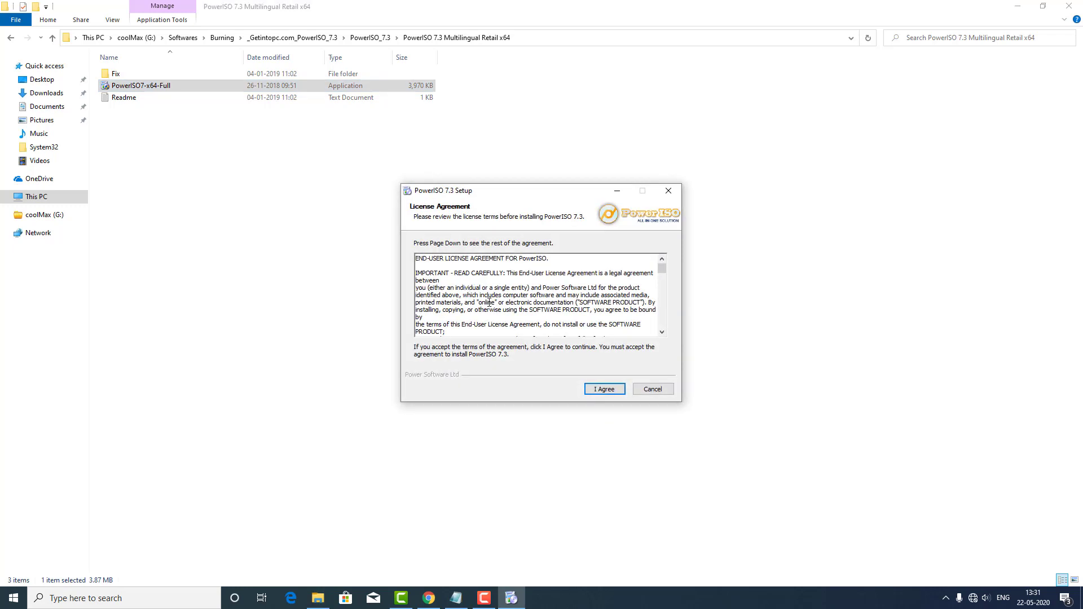
left_click(604, 390)
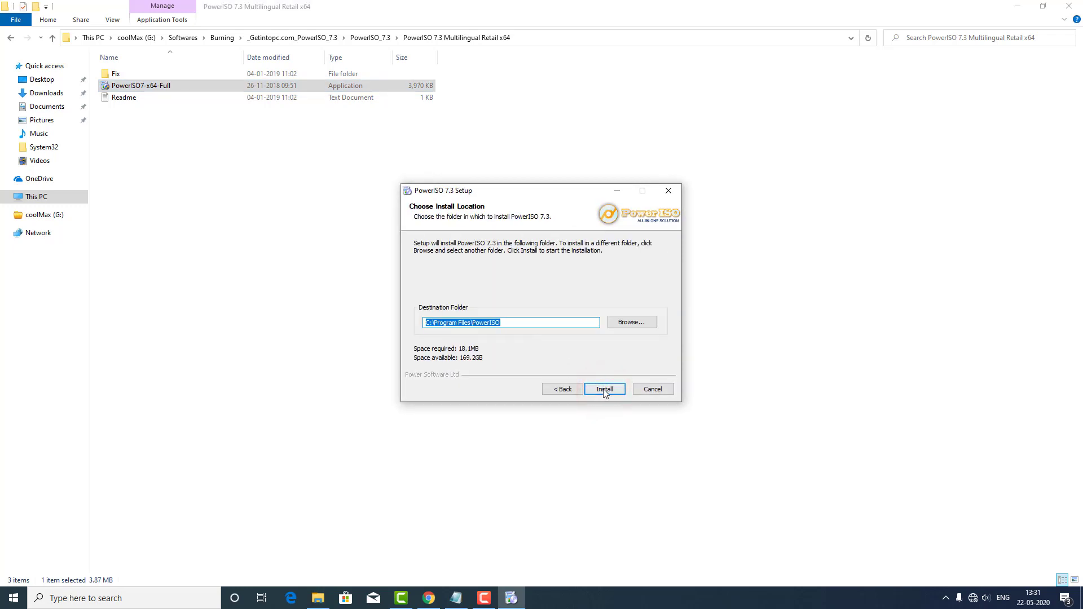
left_click(604, 390)
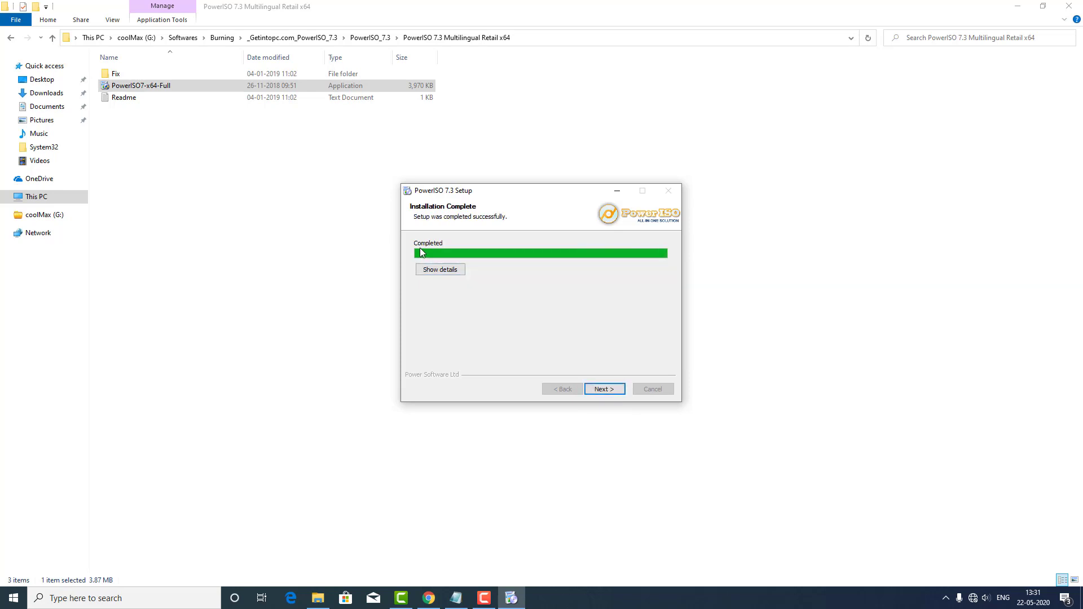
left_click(601, 390)
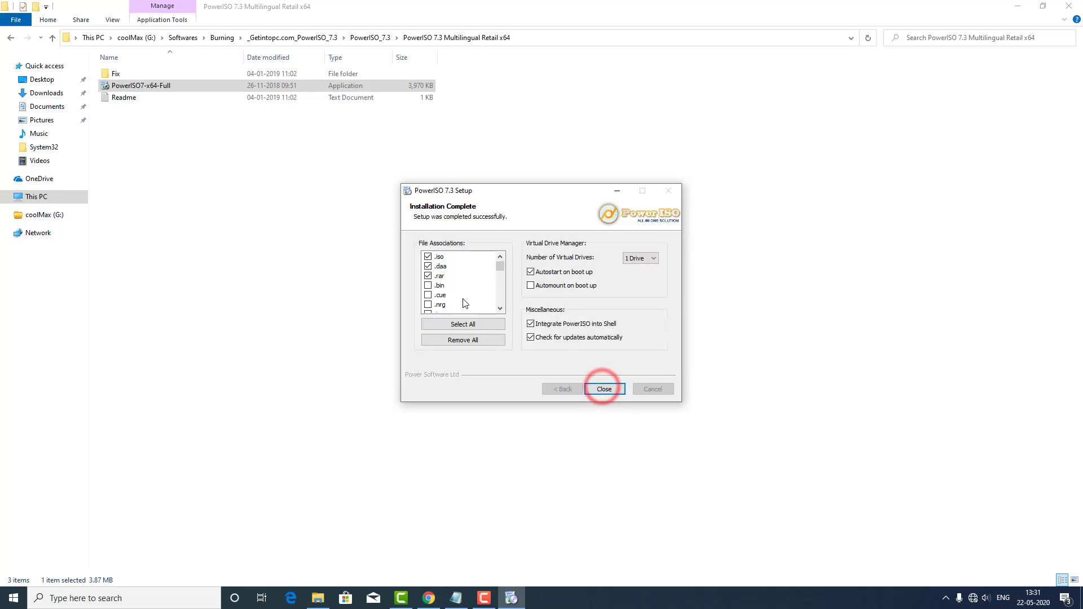
Step: Select all file associations, enable Automount on boot up, set the number of virtual drives to none and finish the PowerISO setup
left_click(530, 286)
left_click(653, 259)
left_click(649, 268)
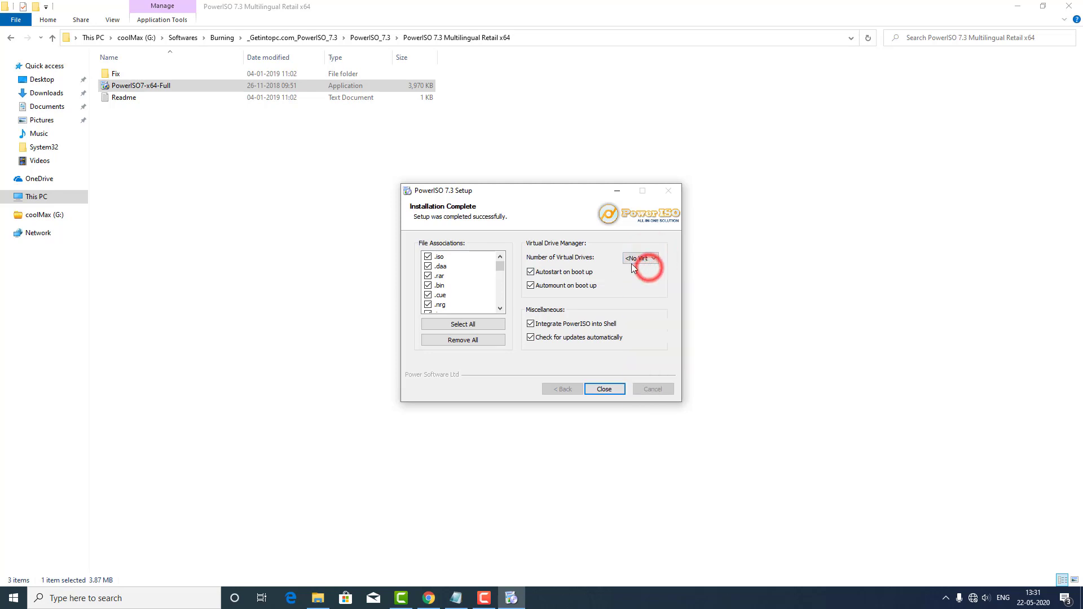
left_click(605, 390)
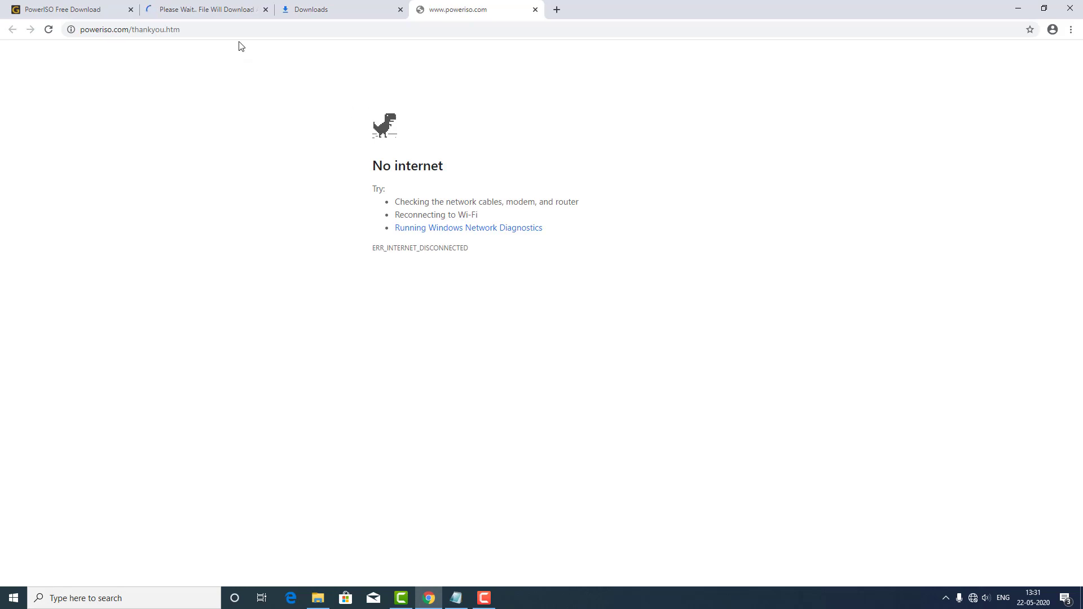
Step: Minimize the browser and the installer folder window, and select the PowerISO shortcut on the desktop
left_click(210, 10)
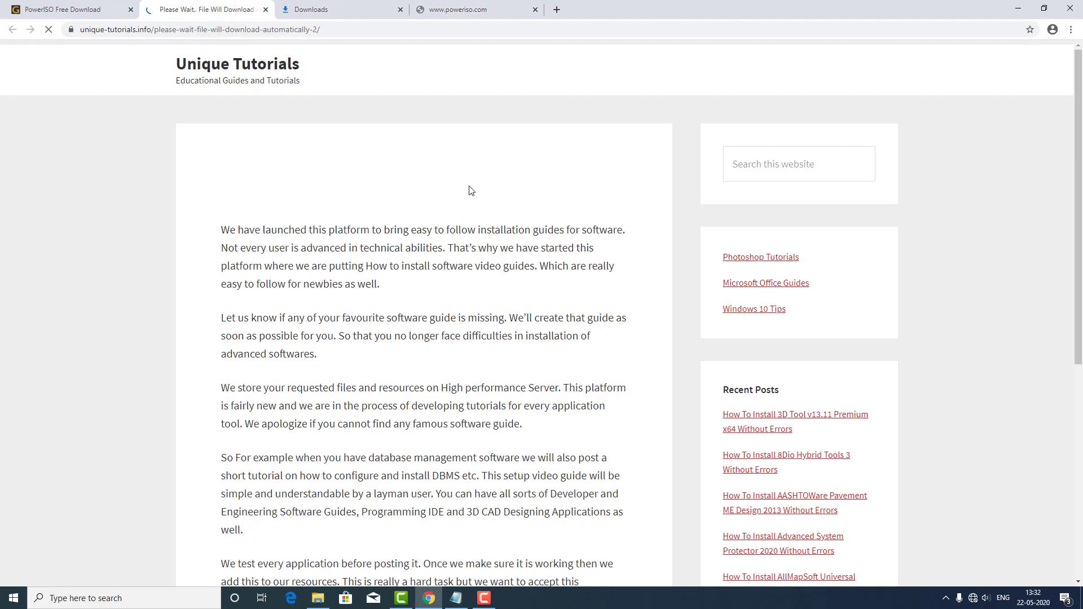
left_click(1022, 9)
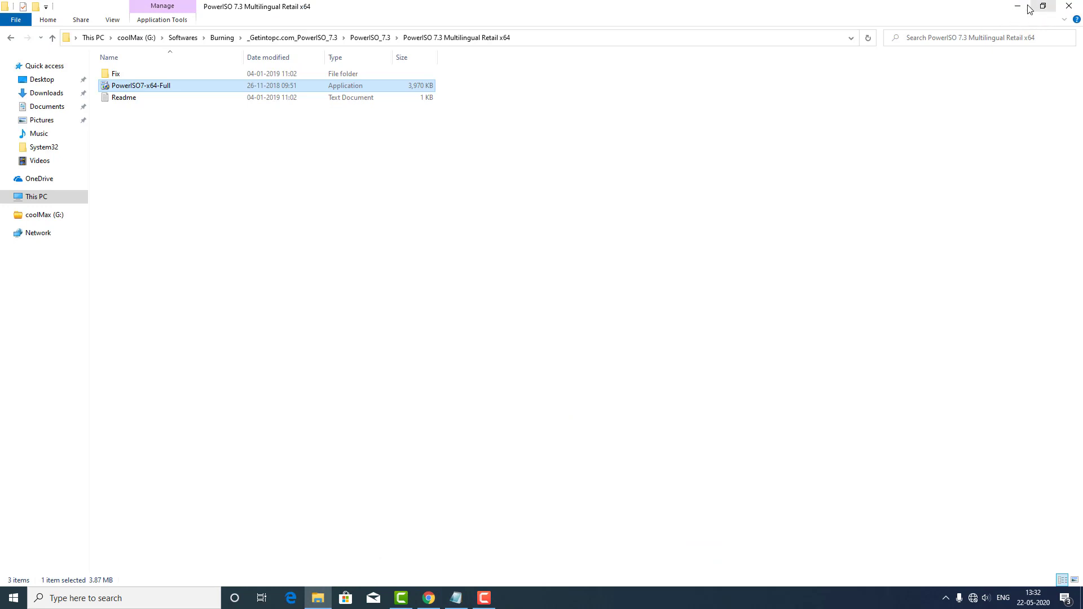
left_click(1021, 6)
left_click(239, 285)
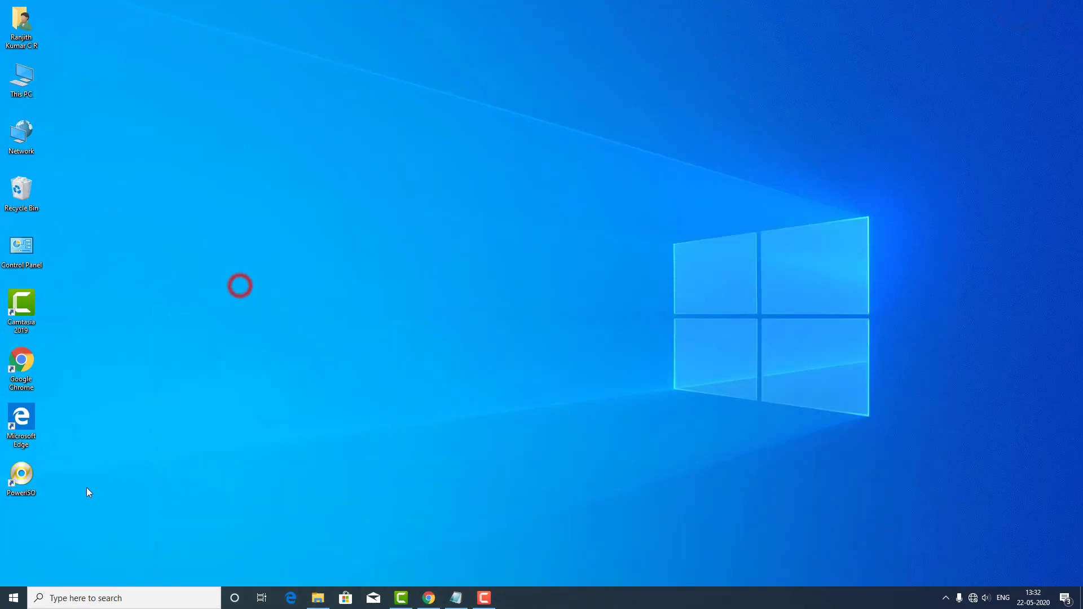
left_click(30, 474)
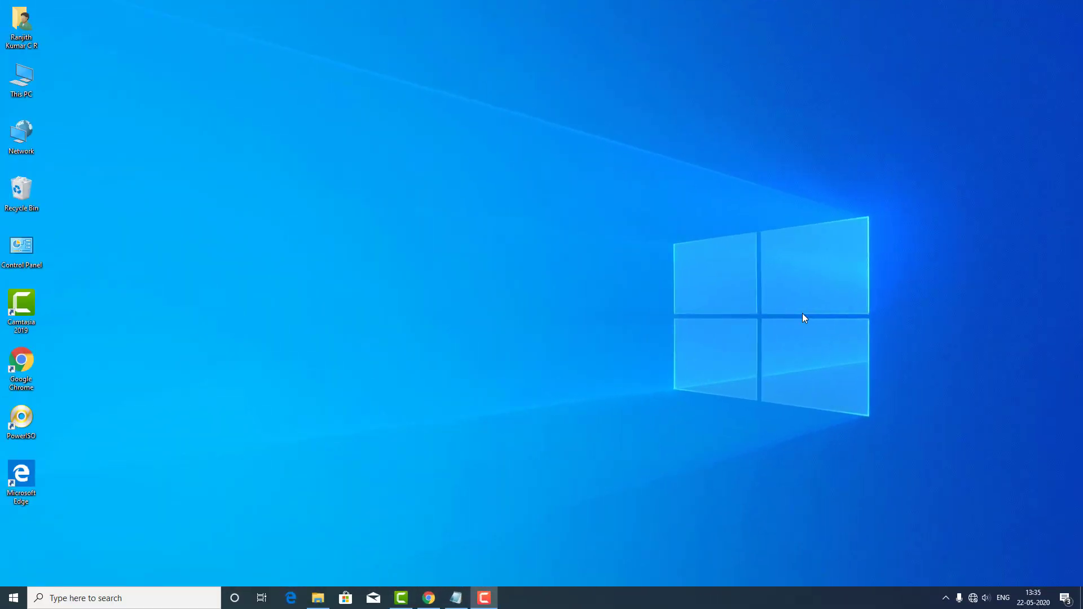
Step: Launch PowerISO from its desktop shortcut and close its window
left_click(23, 427)
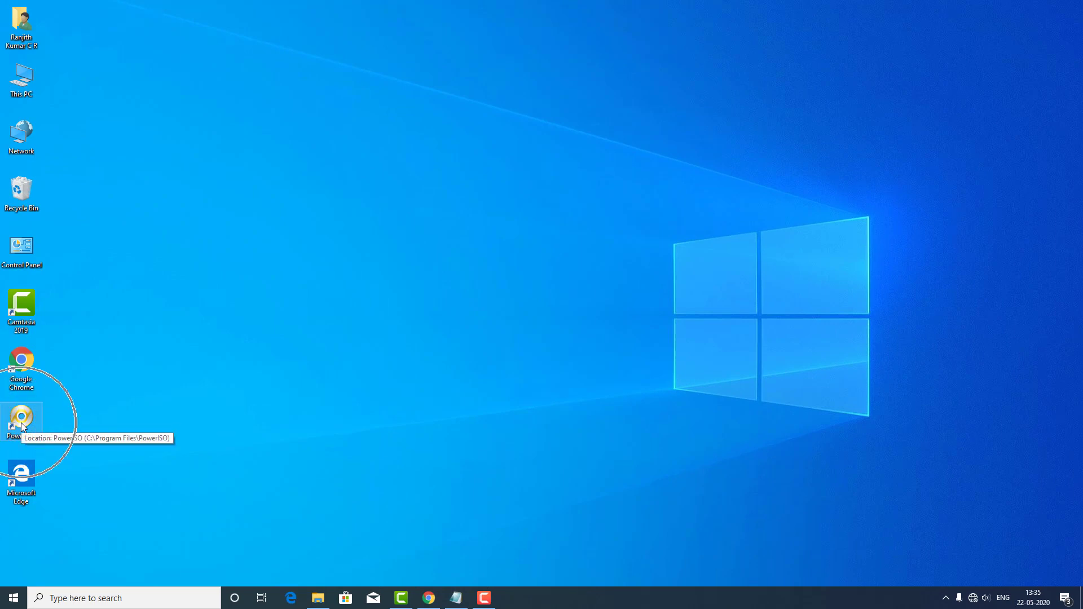
left_click(23, 427)
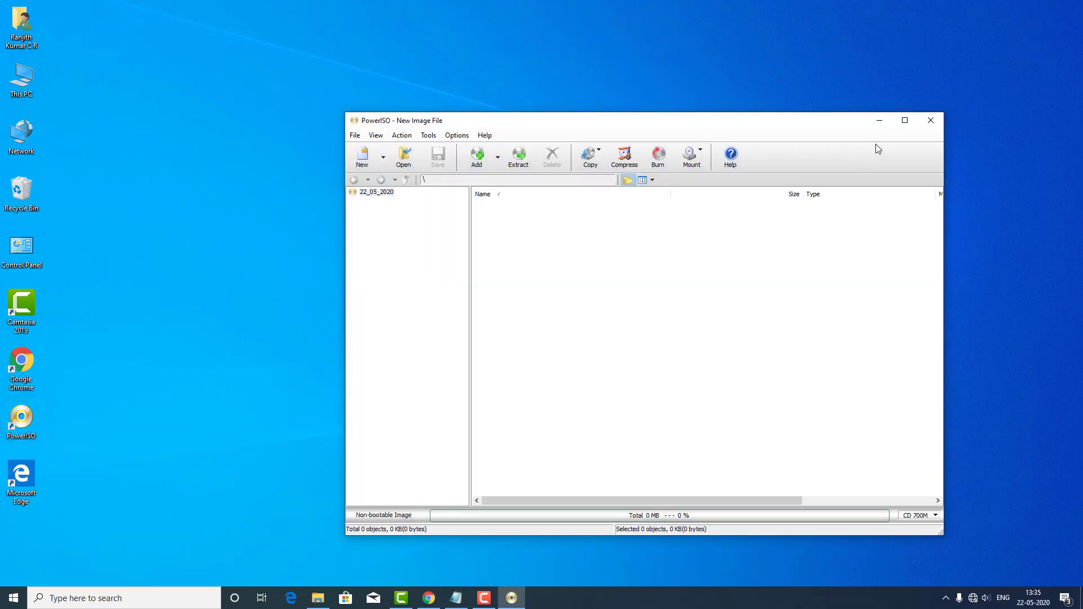
left_click(933, 122)
Step: Find the PowerISO folder among the installed Windows apps, launch PowerISO from it and close its window
left_click(14, 598)
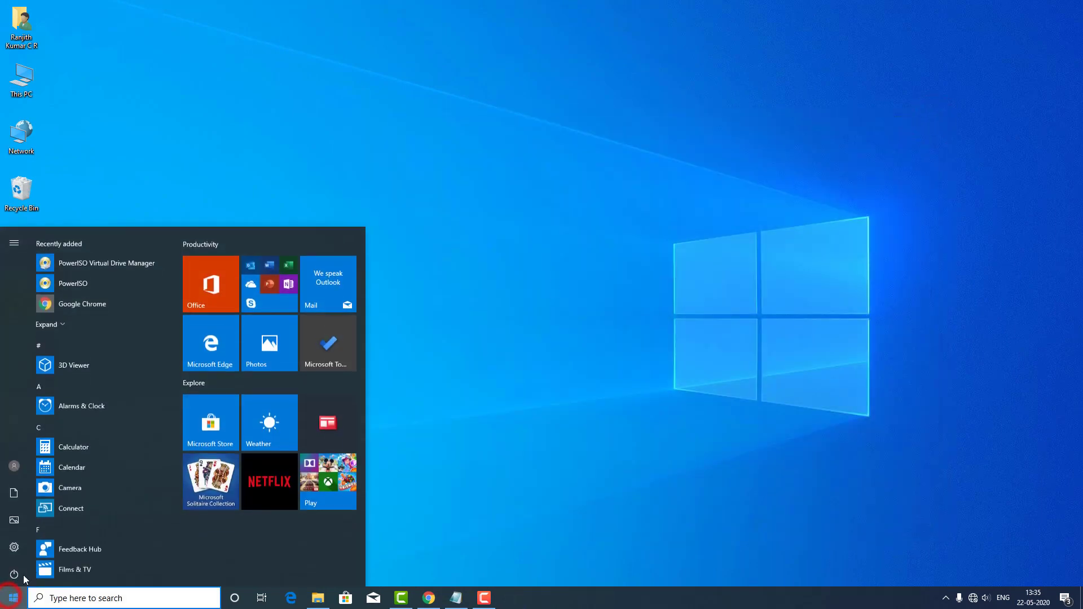
scroll(101, 386, "down", 7)
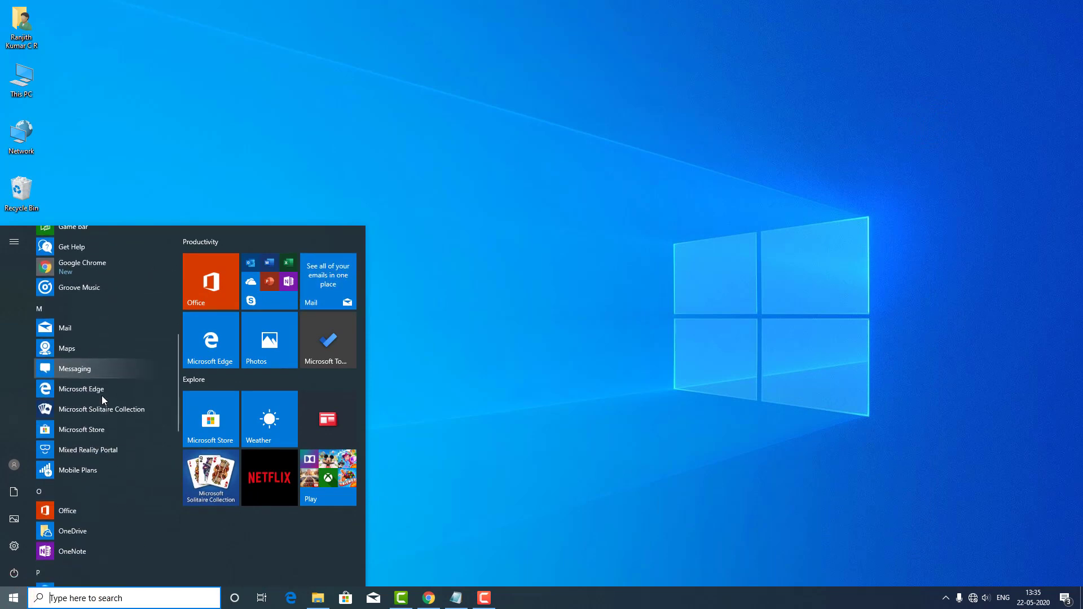
scroll(80, 367, "down", 3)
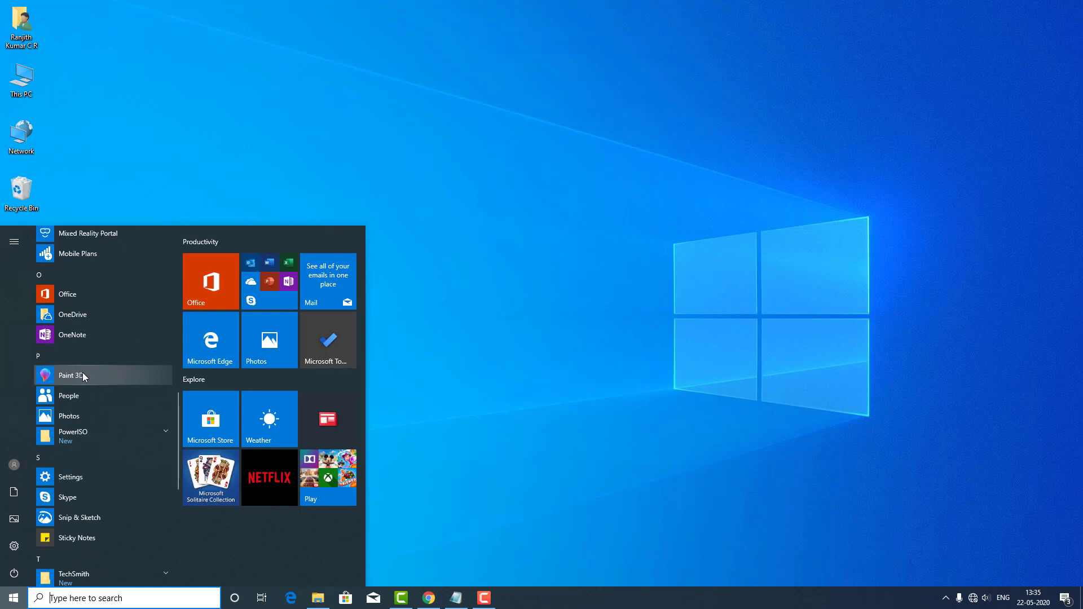
left_click(42, 362)
left_click(86, 434)
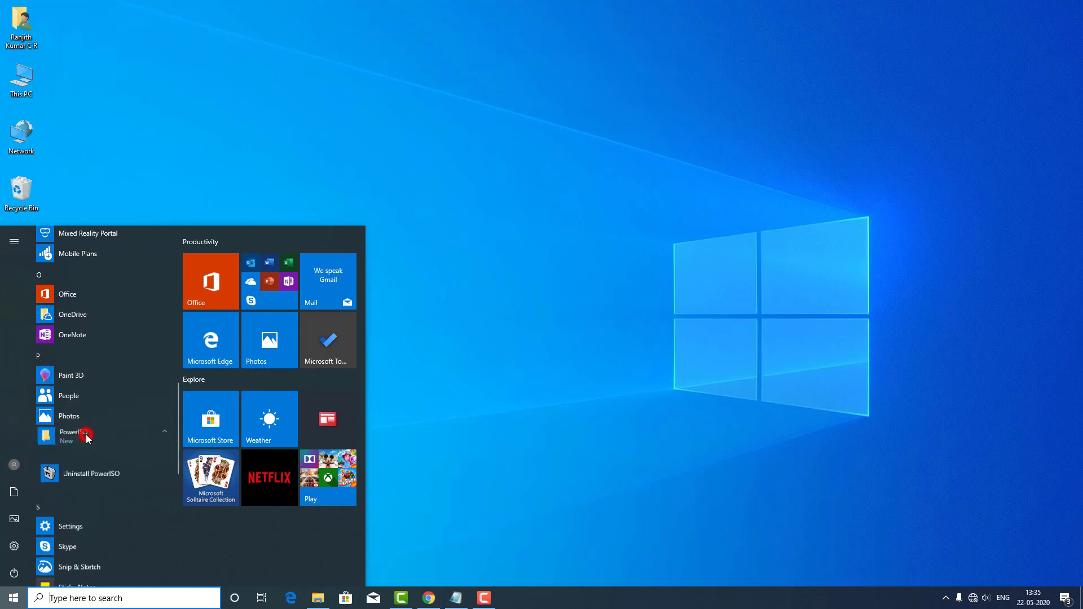
left_click(79, 455)
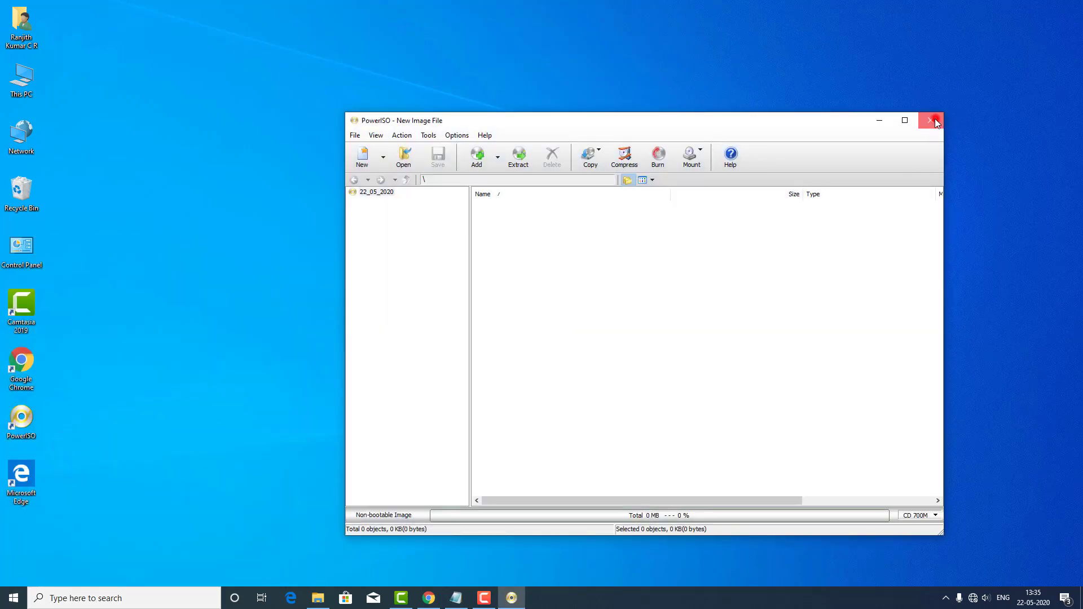
left_click(935, 121)
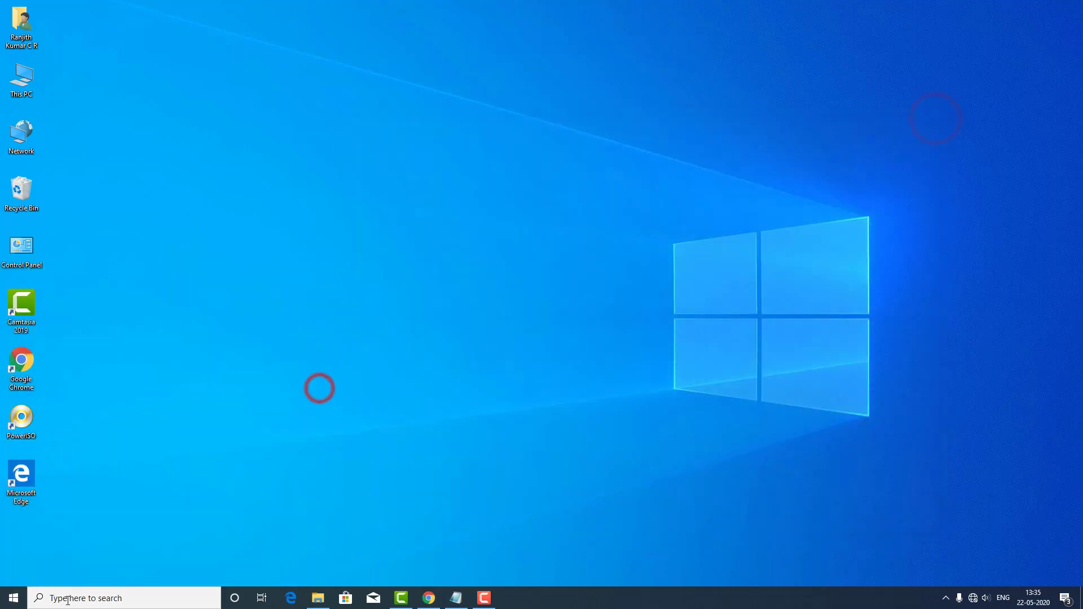
Step: Search Windows for "POweriso", launch the PowerISO app from the results, and close it, refreshing the desktop
left_click(104, 599)
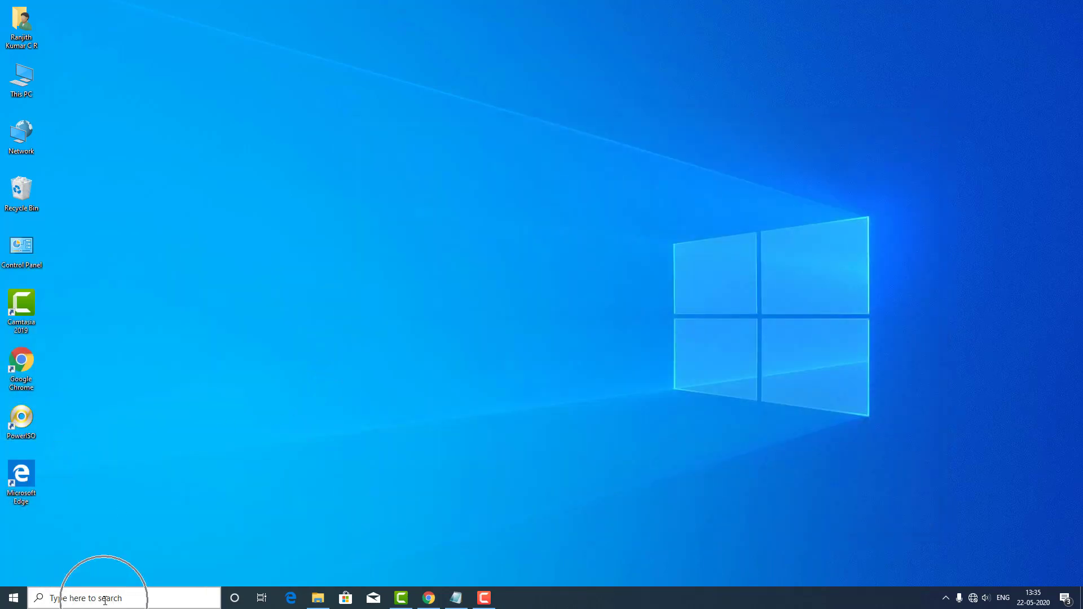
type("POwer")
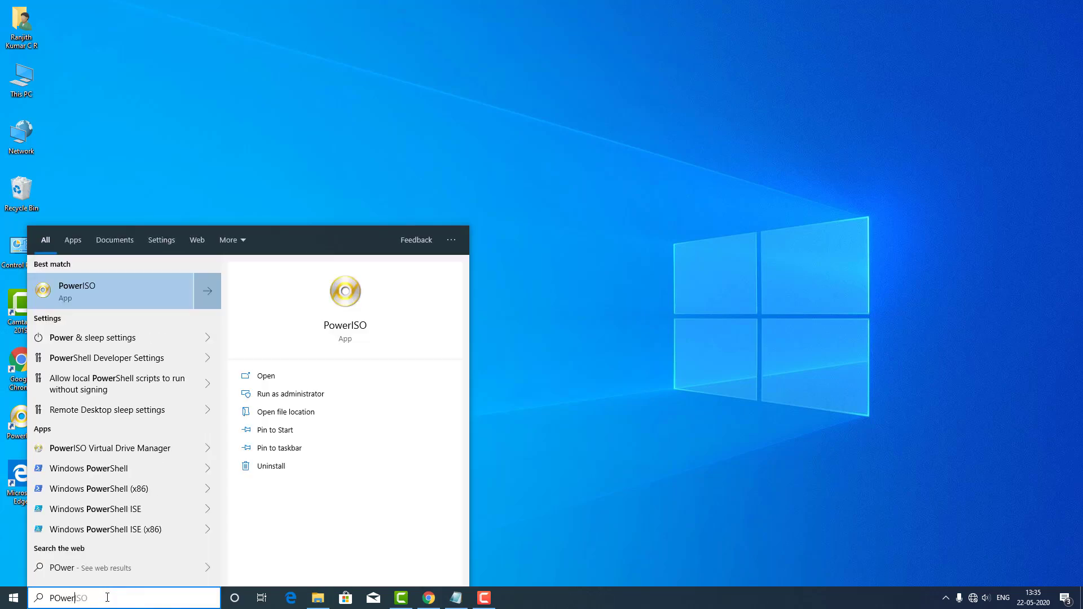
type("iso")
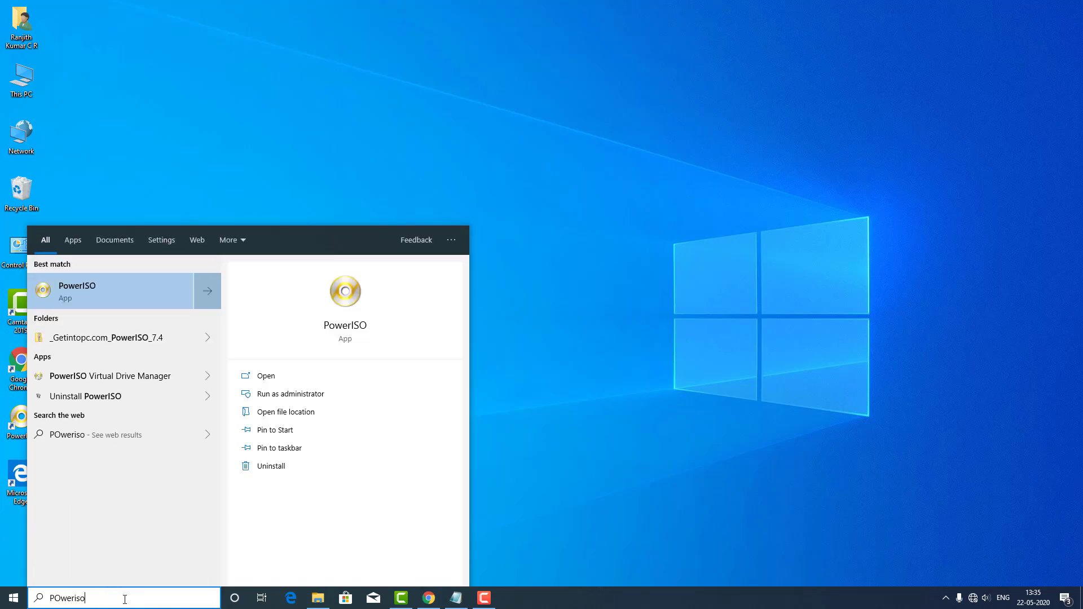
left_click(87, 293)
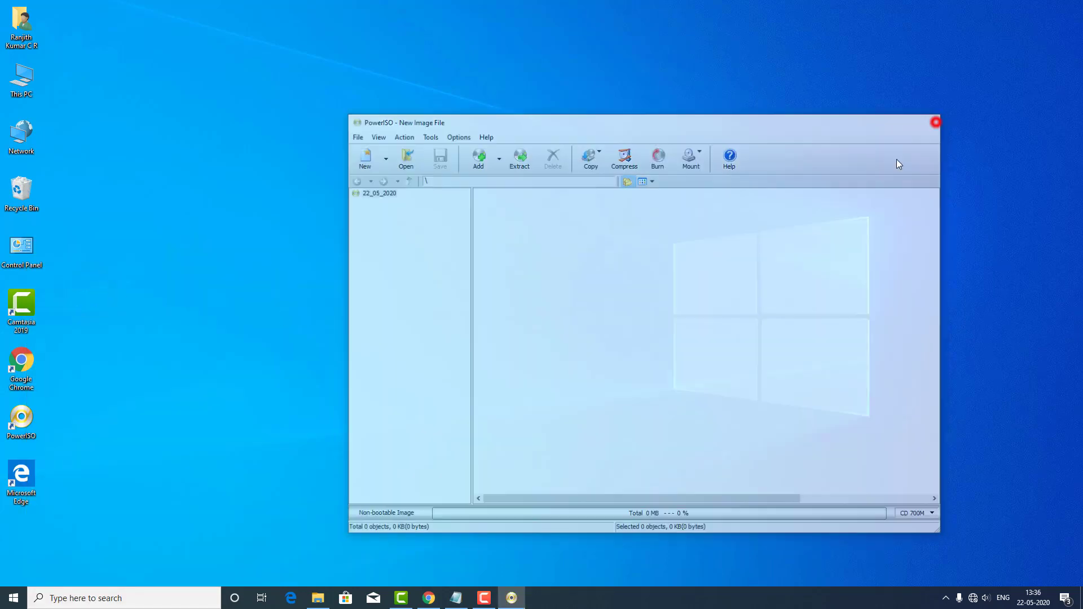
left_click(937, 123)
right_click(470, 319)
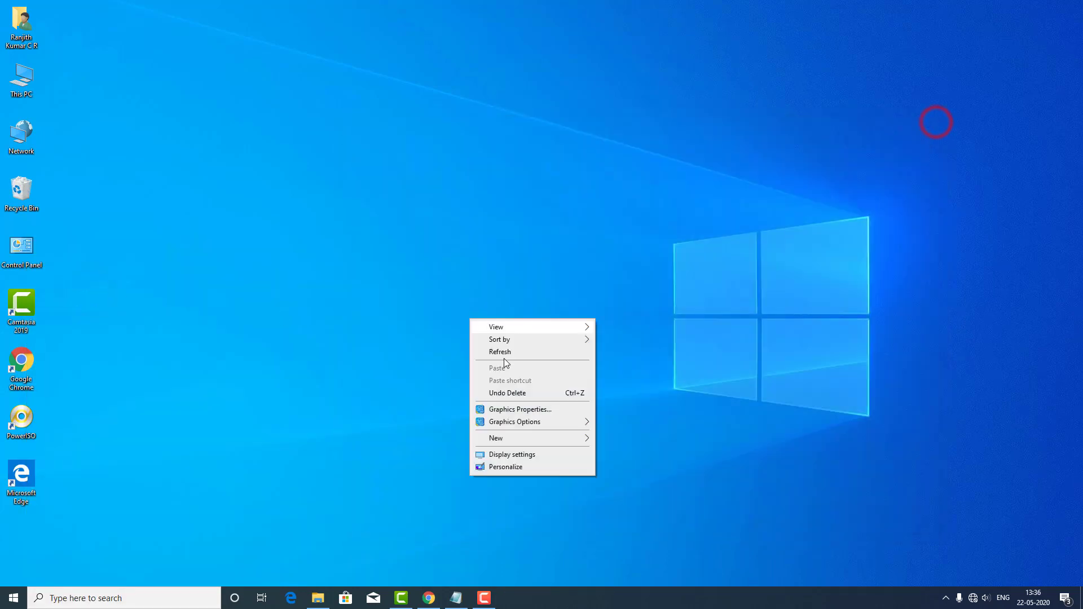
left_click(507, 350)
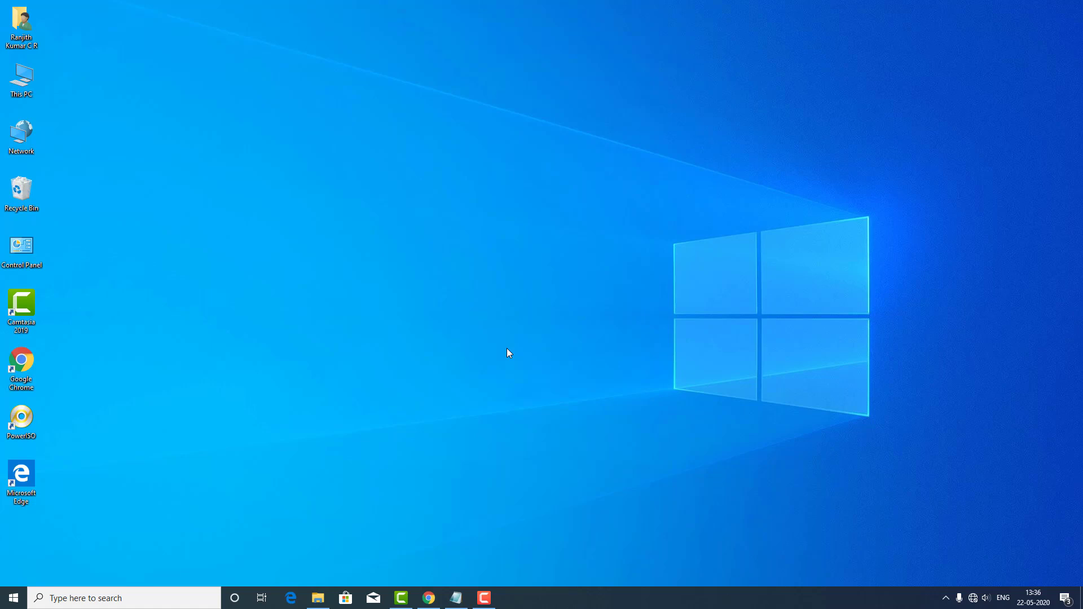
Step: Delete the PowerISO shortcut from the desktop and refresh the desktop
right_click(398, 274)
left_click(423, 306)
right_click(314, 290)
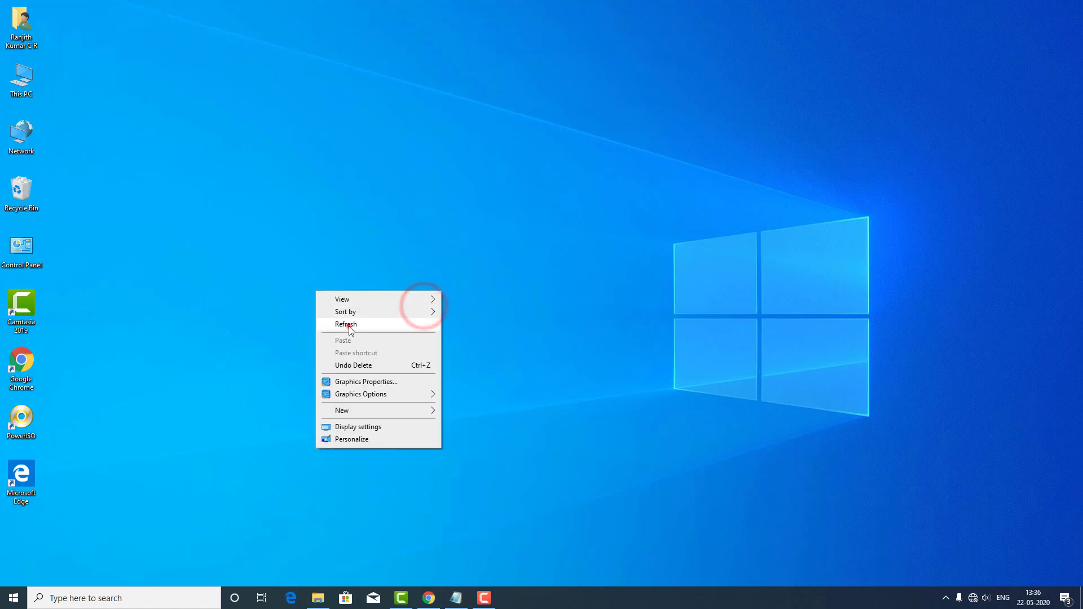
left_click(349, 326)
left_click(21, 423)
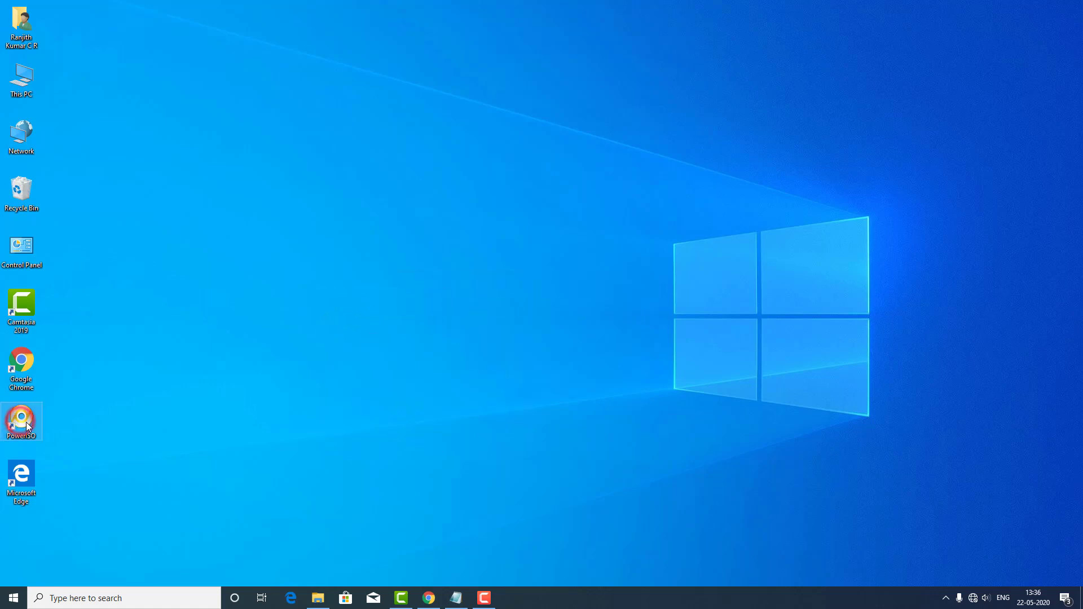
key("Delete")
right_click(178, 307)
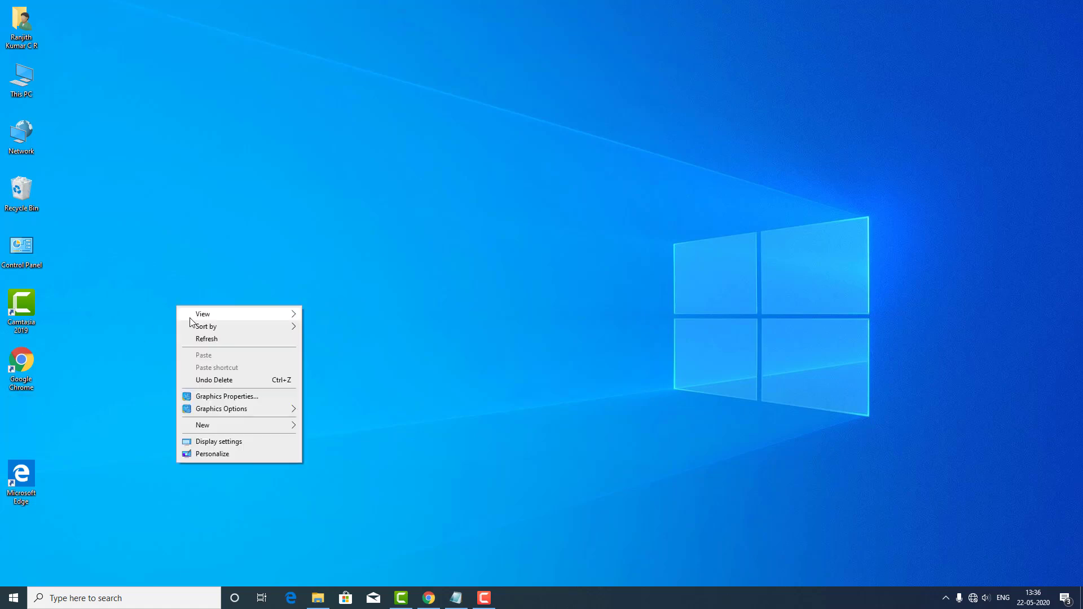
left_click(204, 338)
right_click(221, 252)
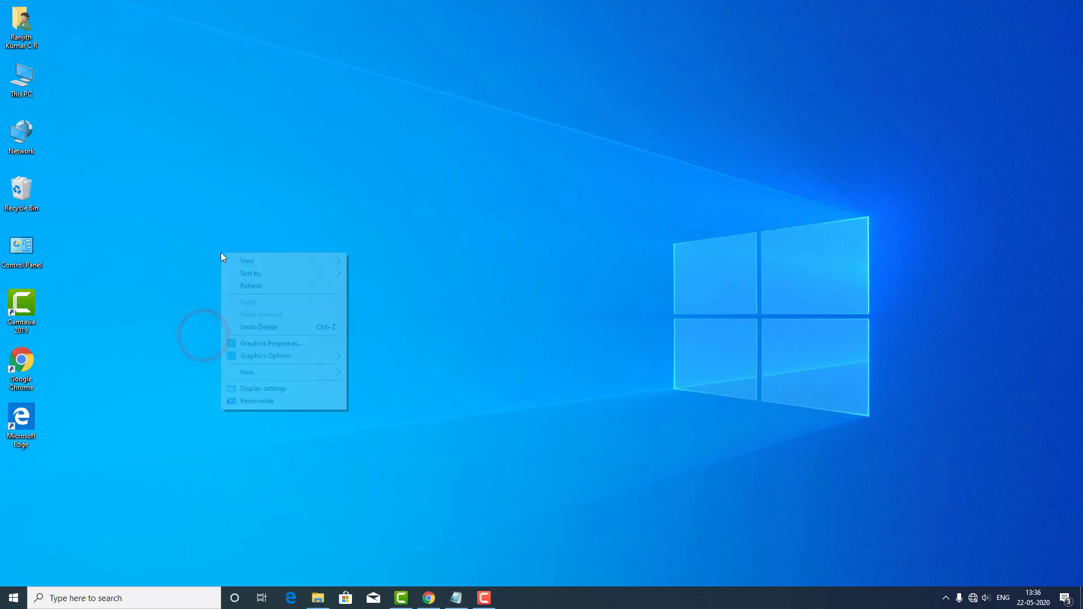
left_click(258, 286)
right_click(266, 259)
left_click(294, 291)
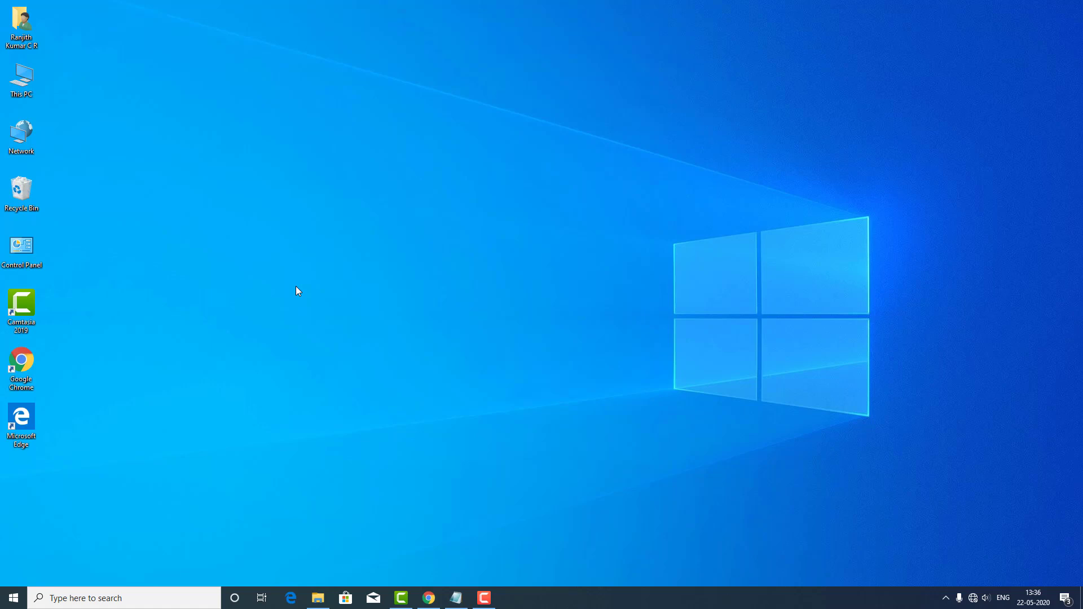
Step: Open the Programs and Features window by running the command AppWiz.cpl
key("super+r")
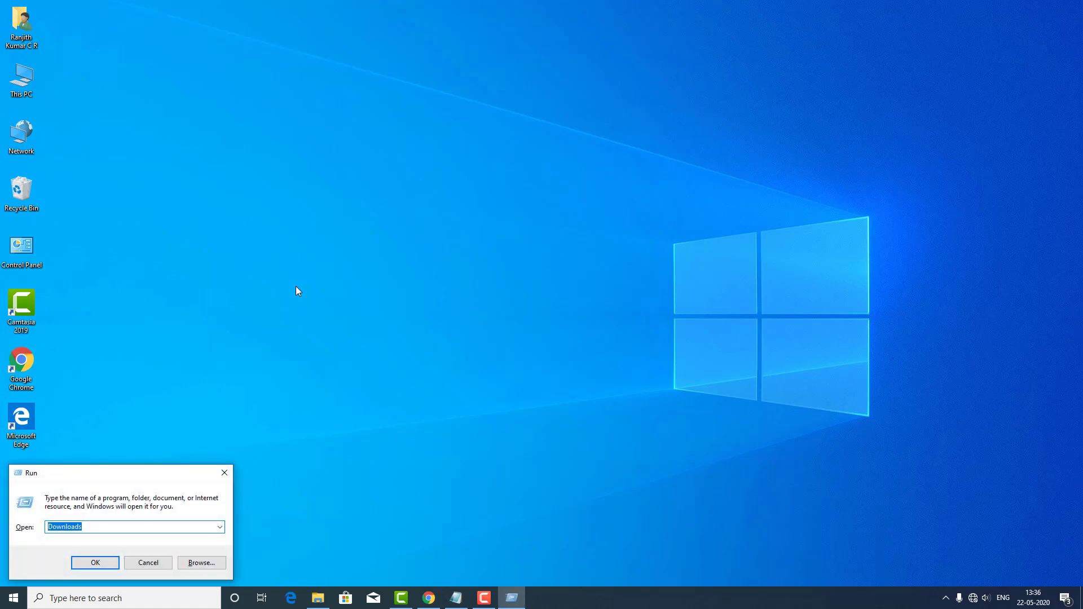
type("AppWiz.cpl")
key("Return")
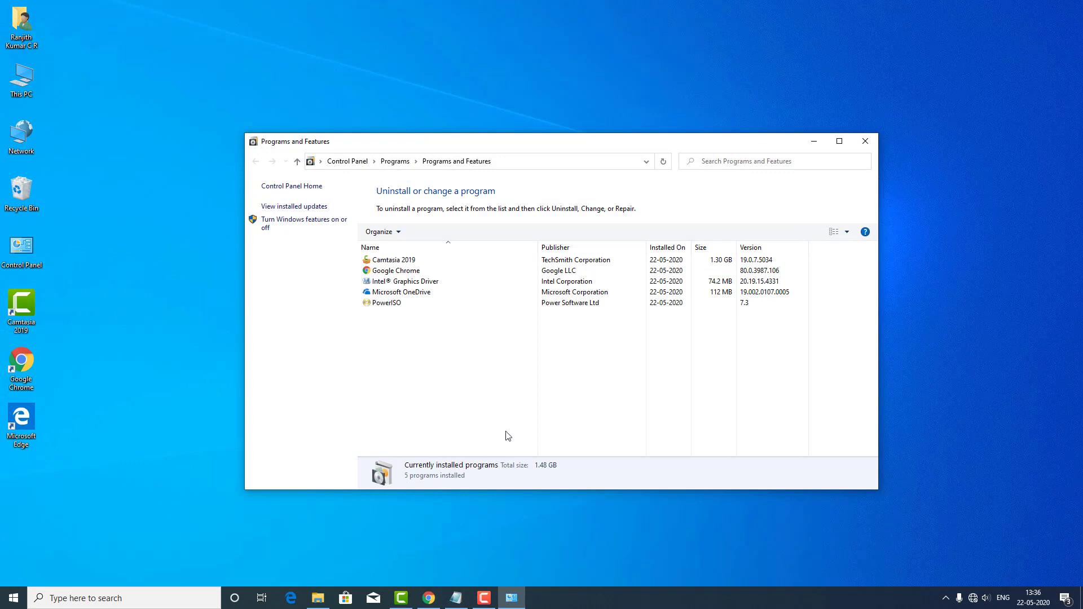
Step: Switch to Notepad, add the line "AppWiz.Cpl" to the notes and minimize the window
left_click(456, 598)
type("App")
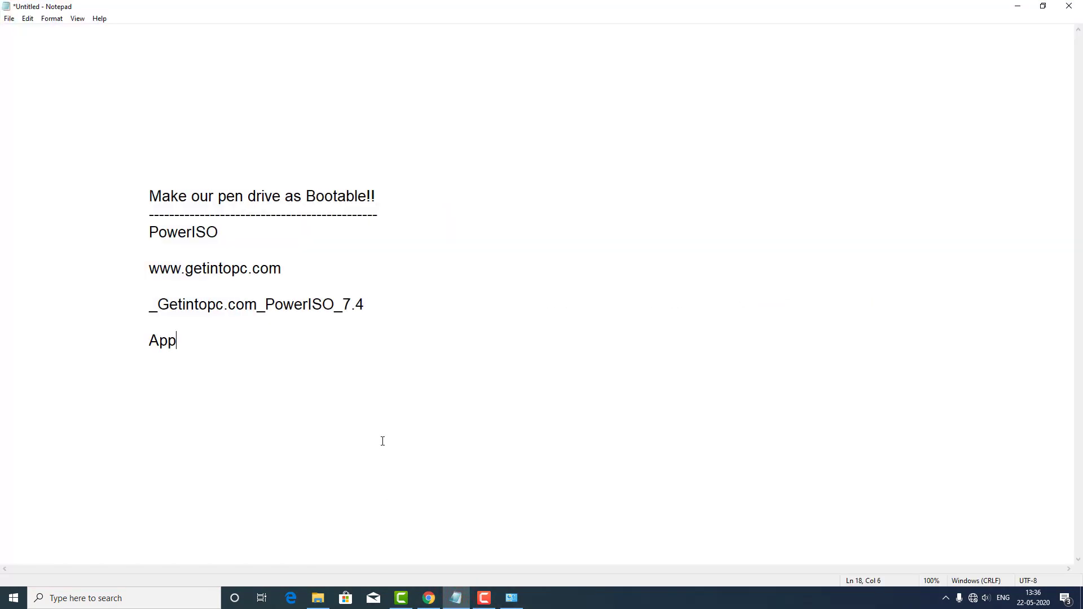
type("Wiz.Cpl")
left_click(1017, 7)
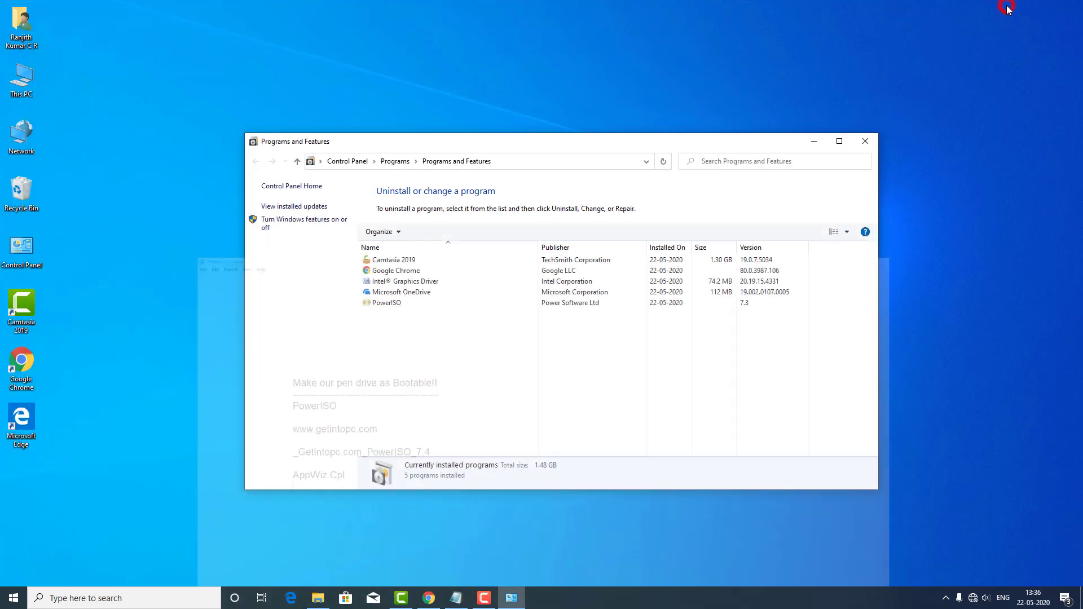
Step: Select PowerISO in the installed programs list, then close Programs and Features and refresh the desktop
left_click_drag(736, 142, 765, 66)
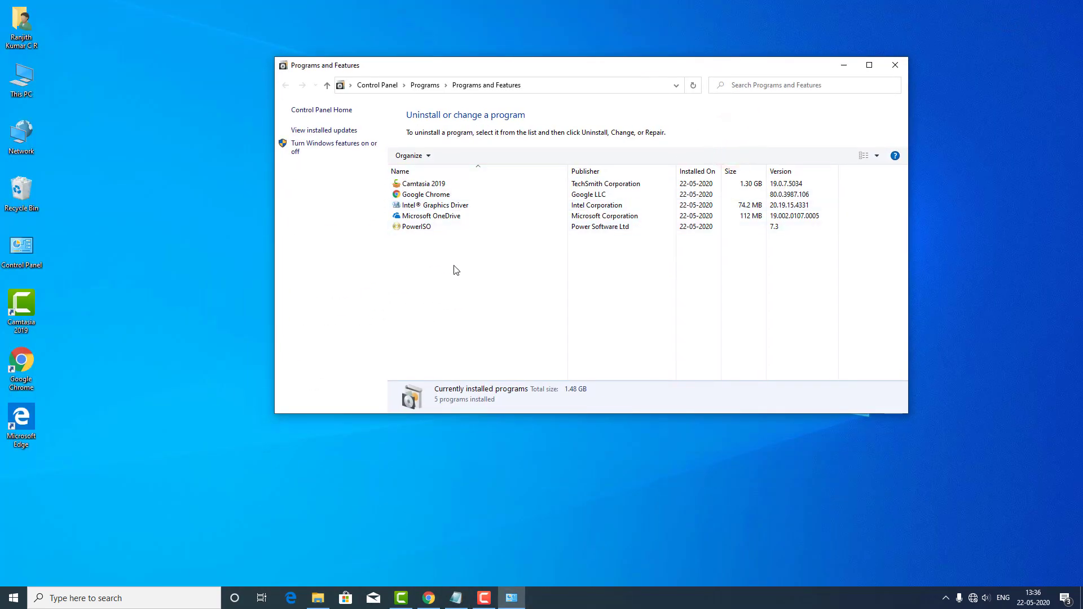
left_click(427, 227)
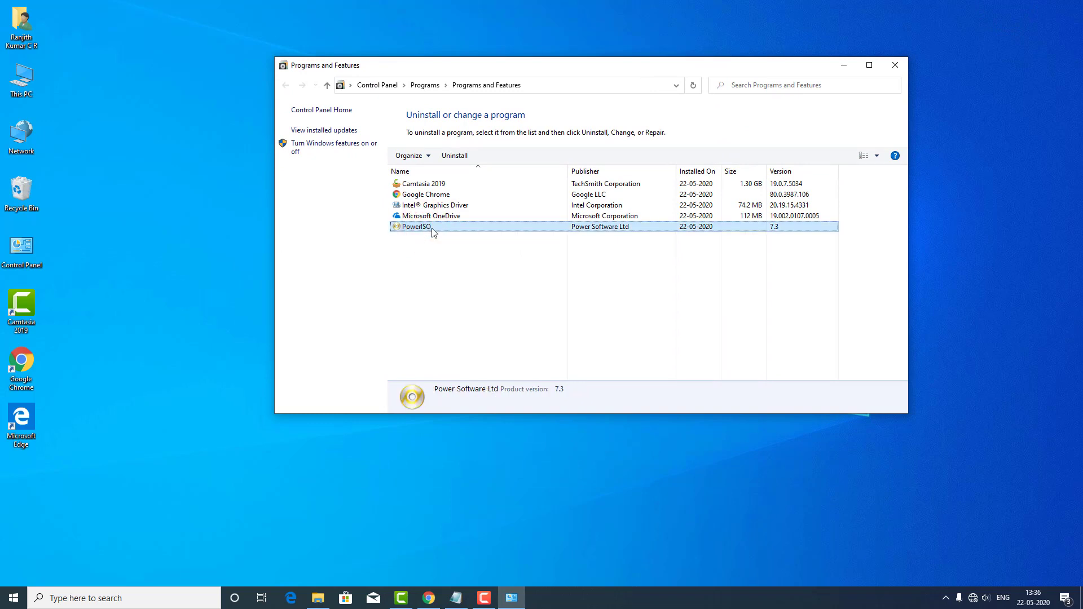
left_click(894, 67)
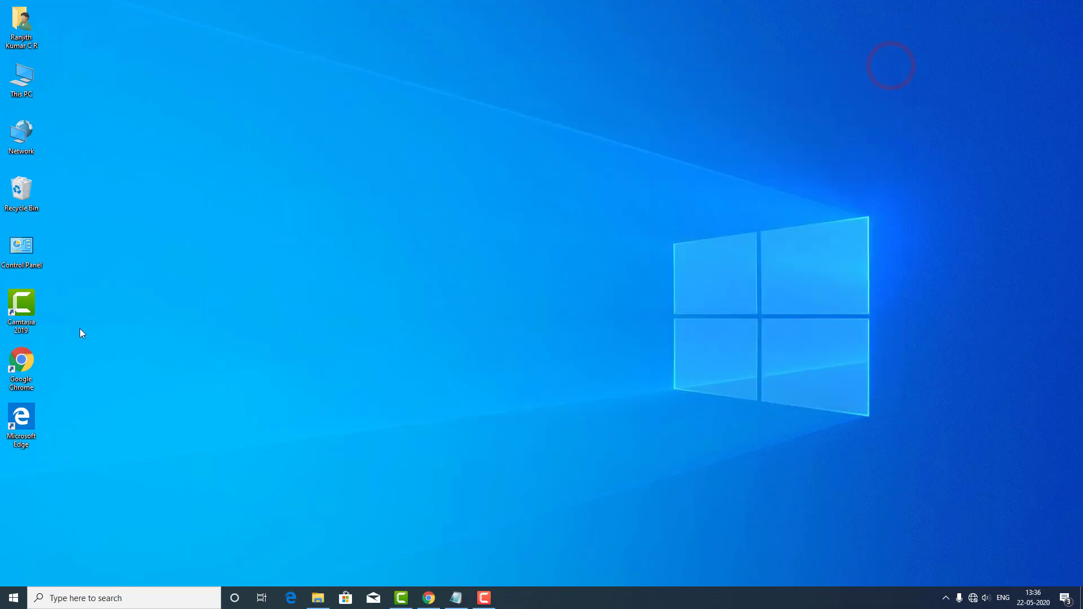
right_click(350, 286)
left_click(370, 317)
Step: Search Windows for "Power", launch the PowerISO app from the results, and enlarge its window to cover most of the desktop
left_click(90, 597)
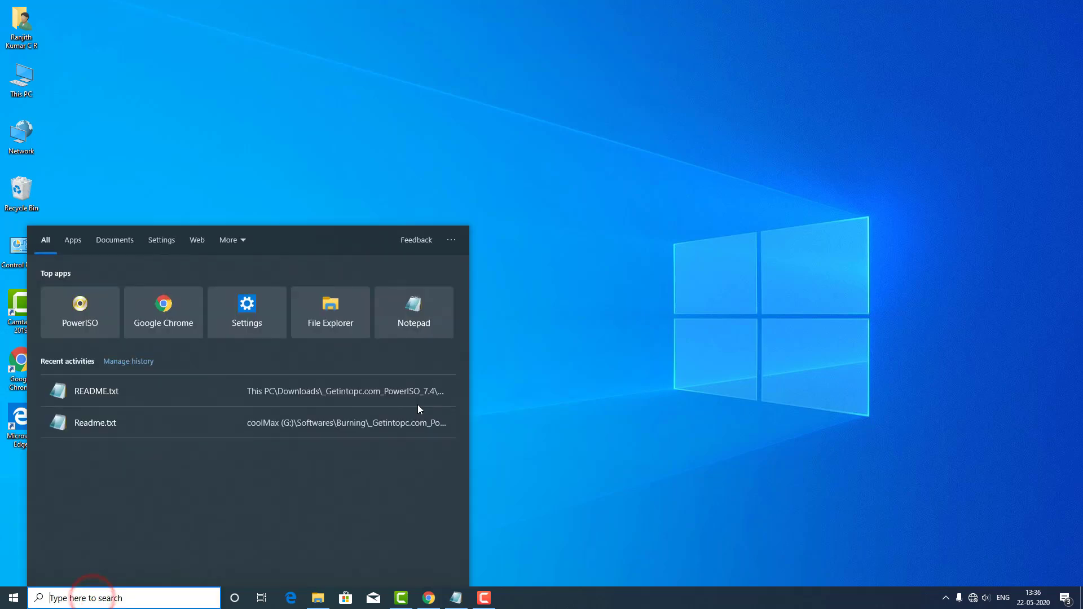
type("Power")
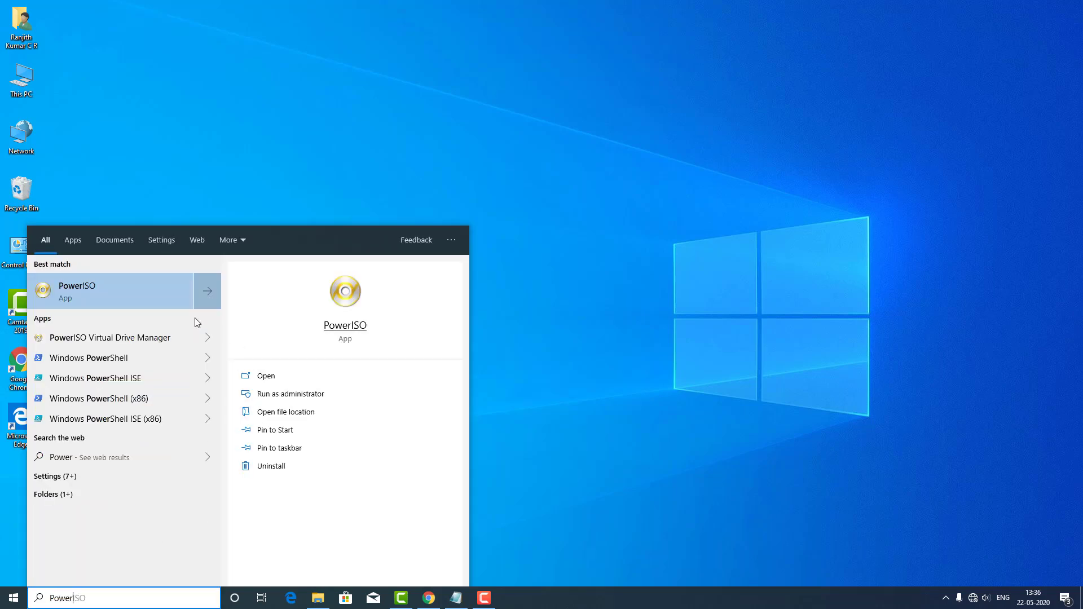
left_click(120, 288)
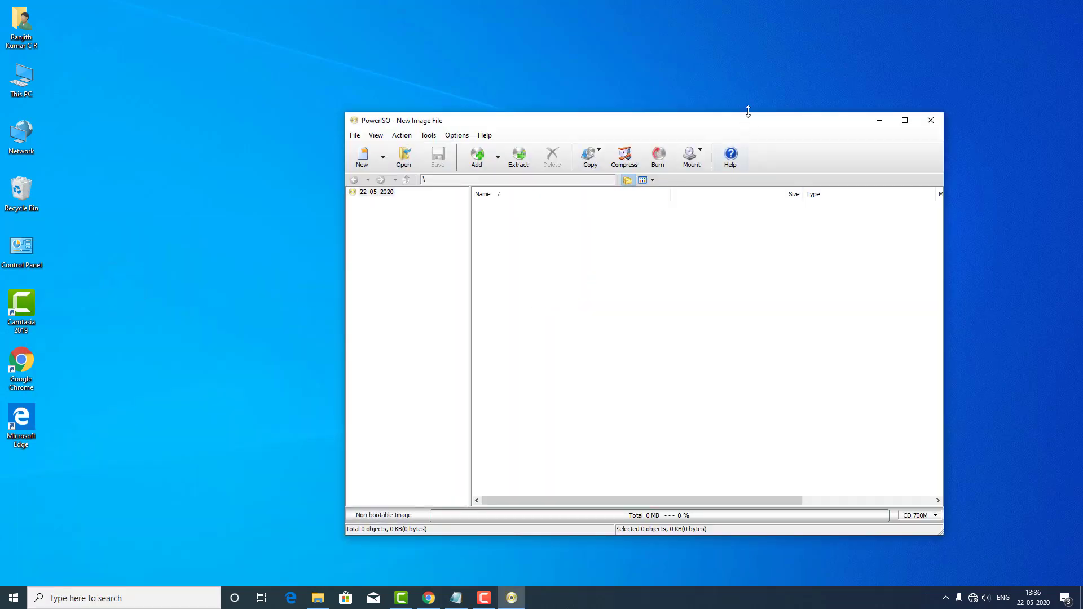
left_click_drag(746, 112, 746, 31)
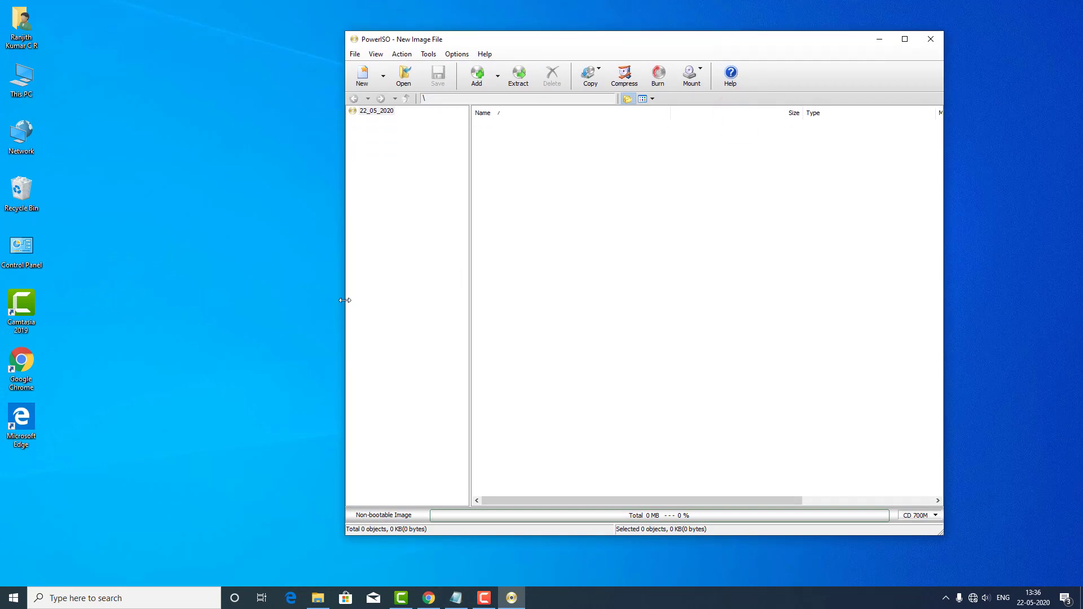
left_click_drag(346, 299, 95, 275)
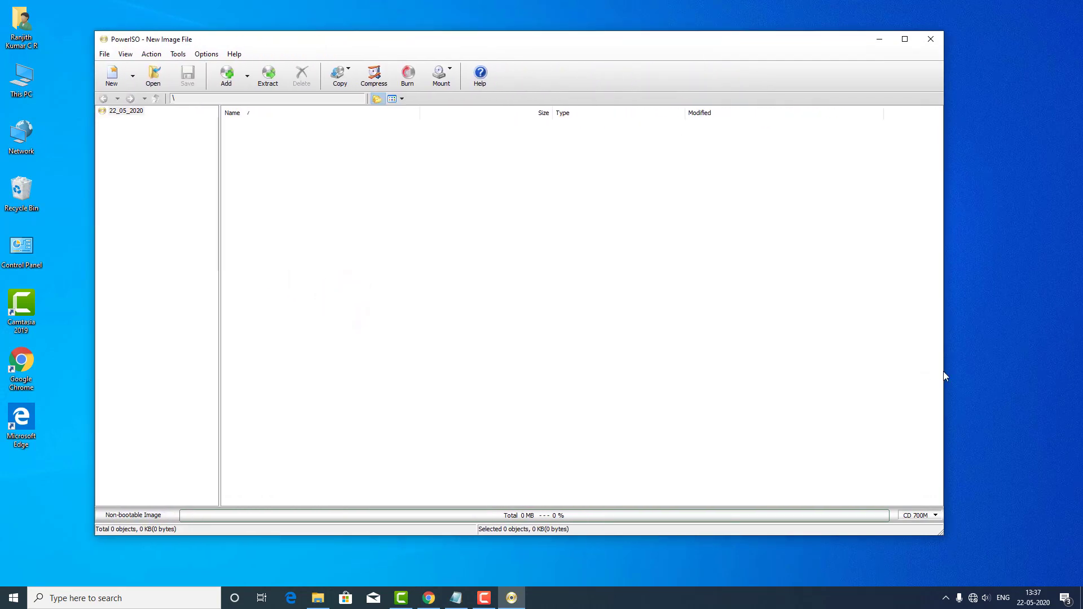
left_click_drag(954, 371, 1035, 370)
left_click_drag(661, 39, 677, 61)
left_click(578, 250)
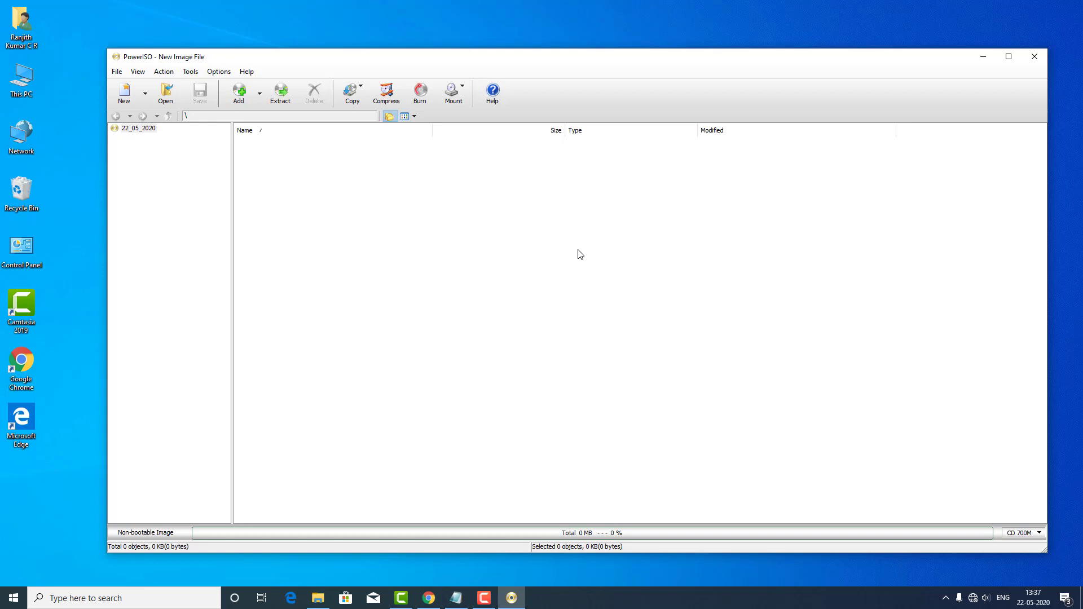
Step: Switch to Notepad, add the line "Ubuntu Linux 18.04" to the notes and minimize the window
left_click(456, 597)
key("Return")
key("Tab")
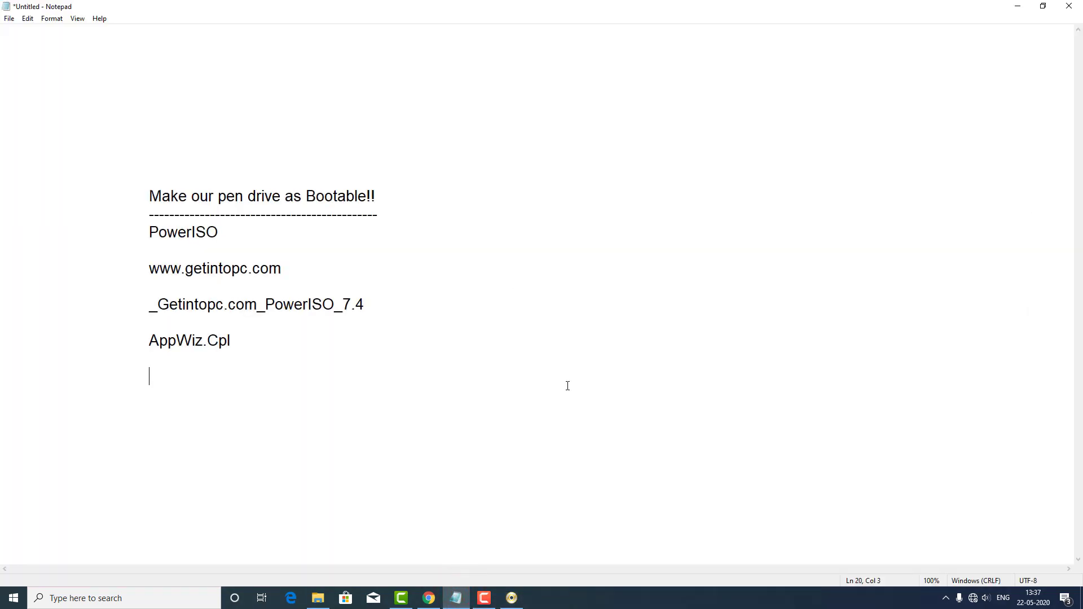
type("Ubuntu Linux ")
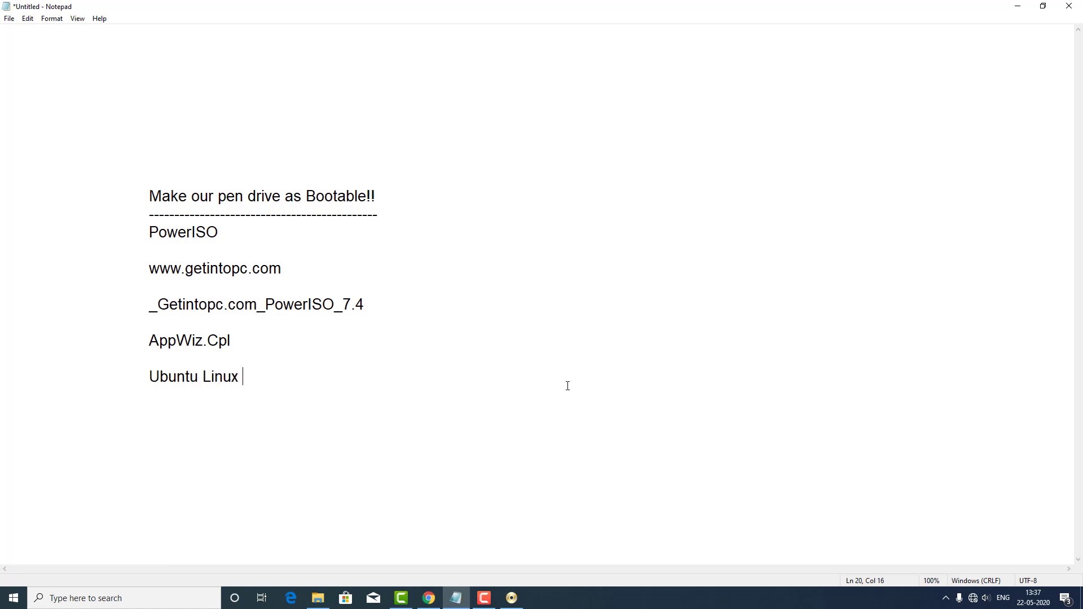
type("18.04")
key("Return")
key("Tab")
key("Tab")
left_click(1018, 6)
Step: Minimize the PowerISO window and refresh the desktop
left_click(984, 57)
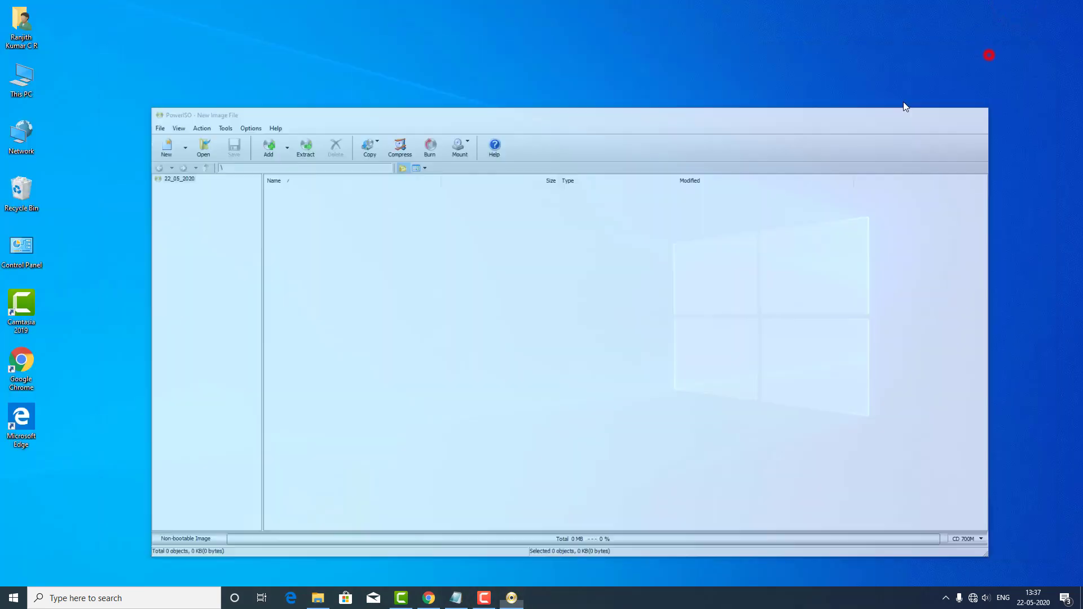
right_click(603, 232)
left_click(647, 269)
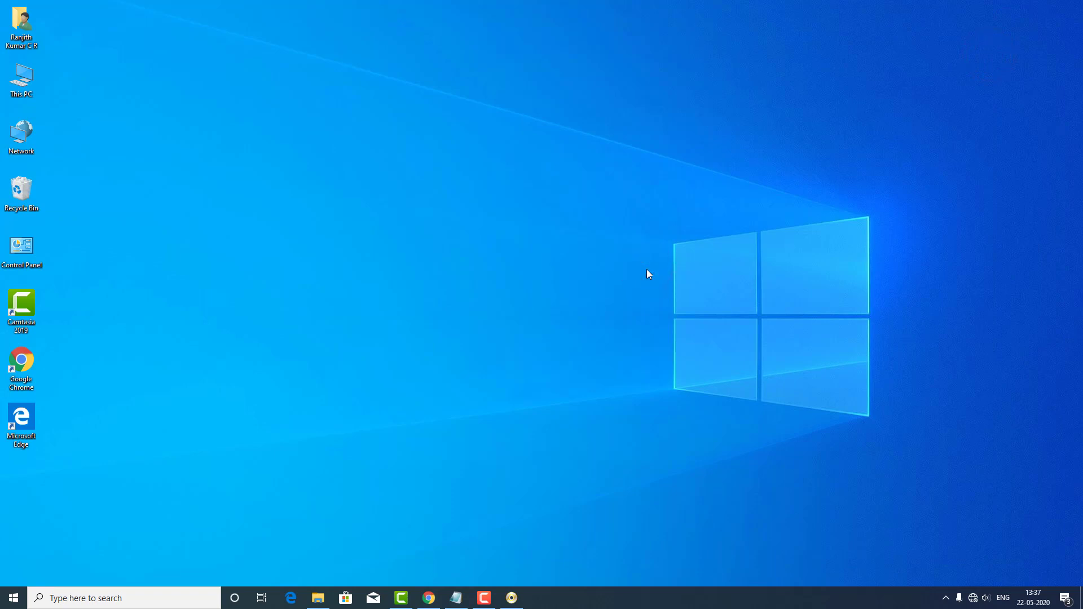
right_click(445, 183)
left_click(469, 214)
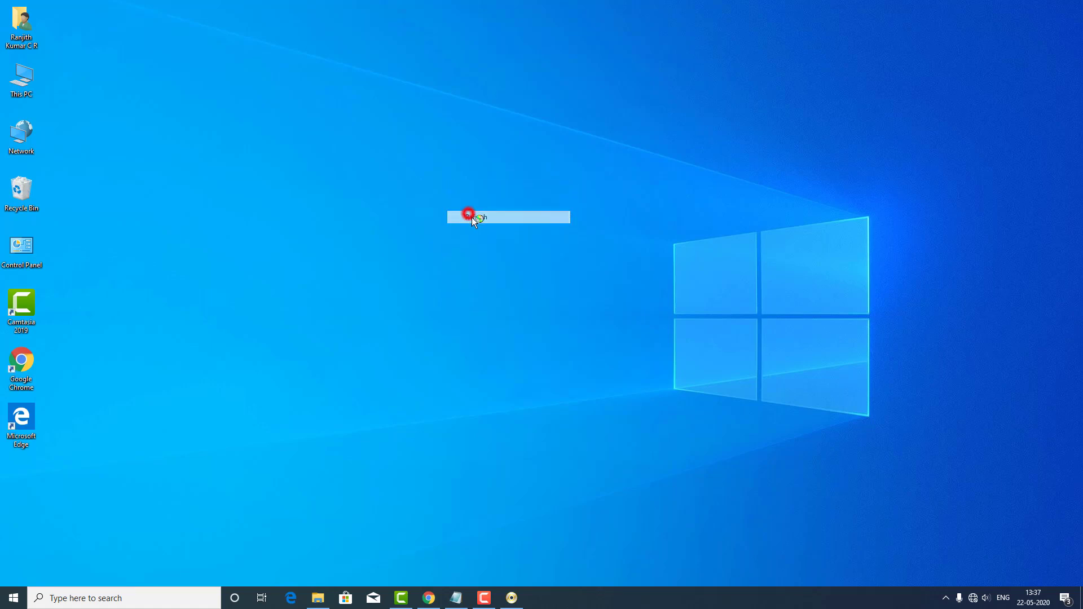
right_click(404, 225)
left_click(431, 258)
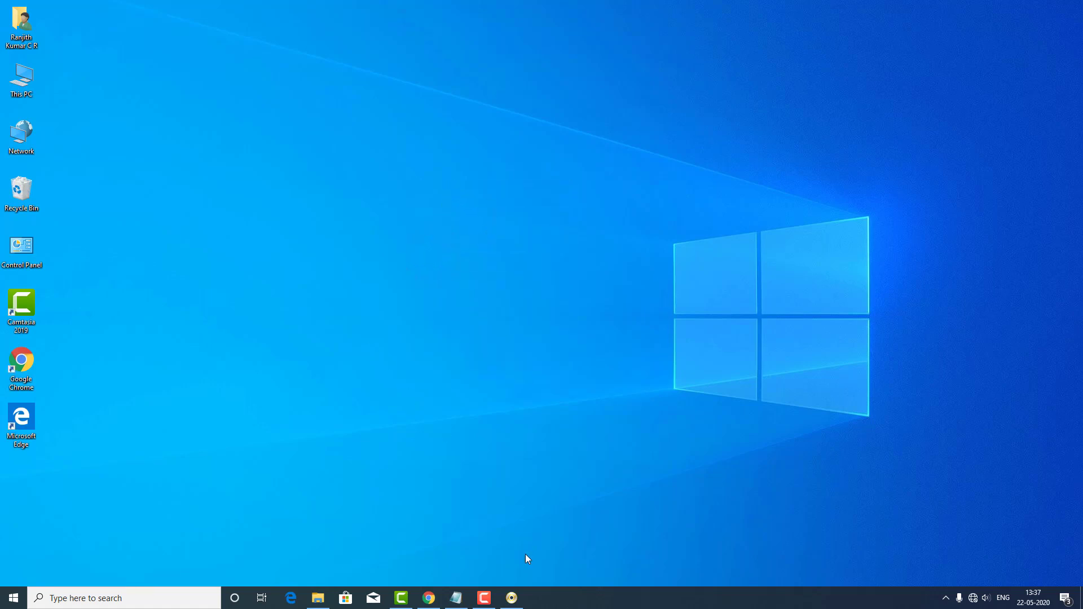
Step: Restore the PowerISO window, make it taller and narrower, and move it clear of the desktop icons
left_click(511, 600)
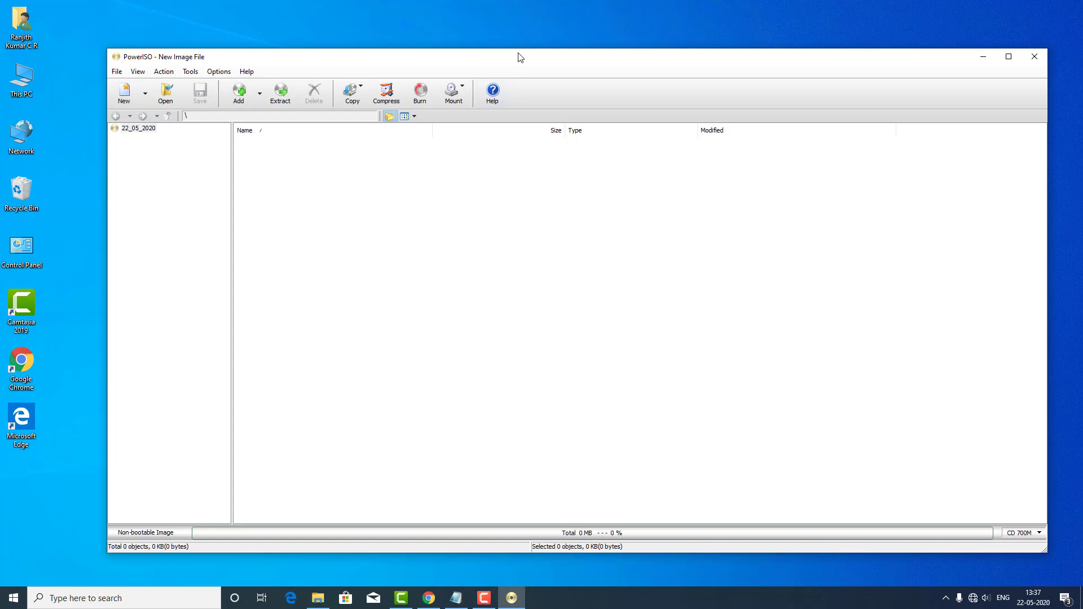
left_click_drag(518, 53, 519, 25)
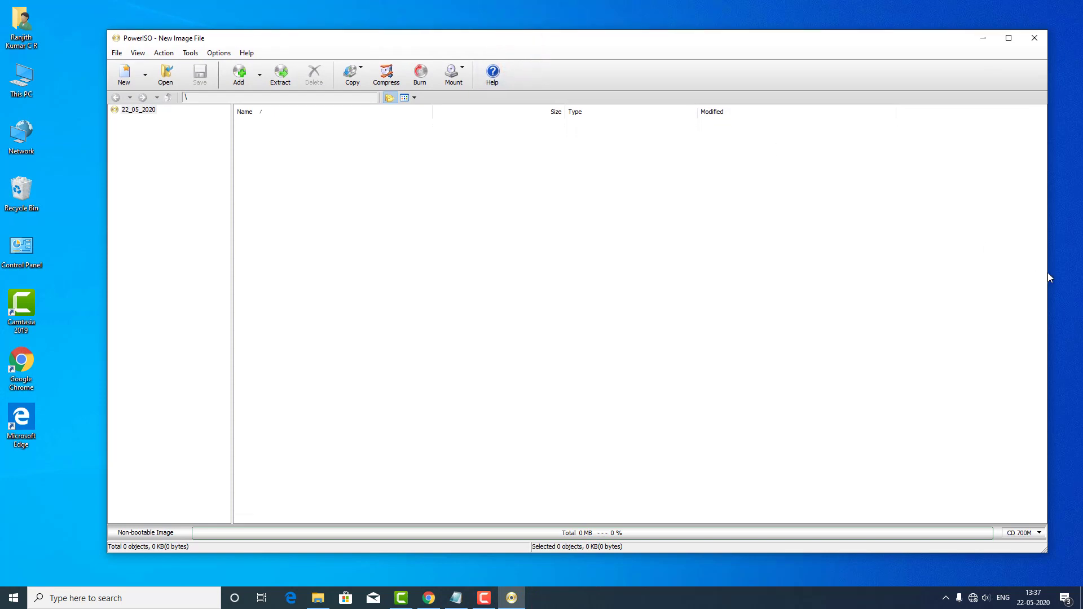
left_click_drag(1048, 273, 892, 278)
left_click_drag(536, 35, 656, 59)
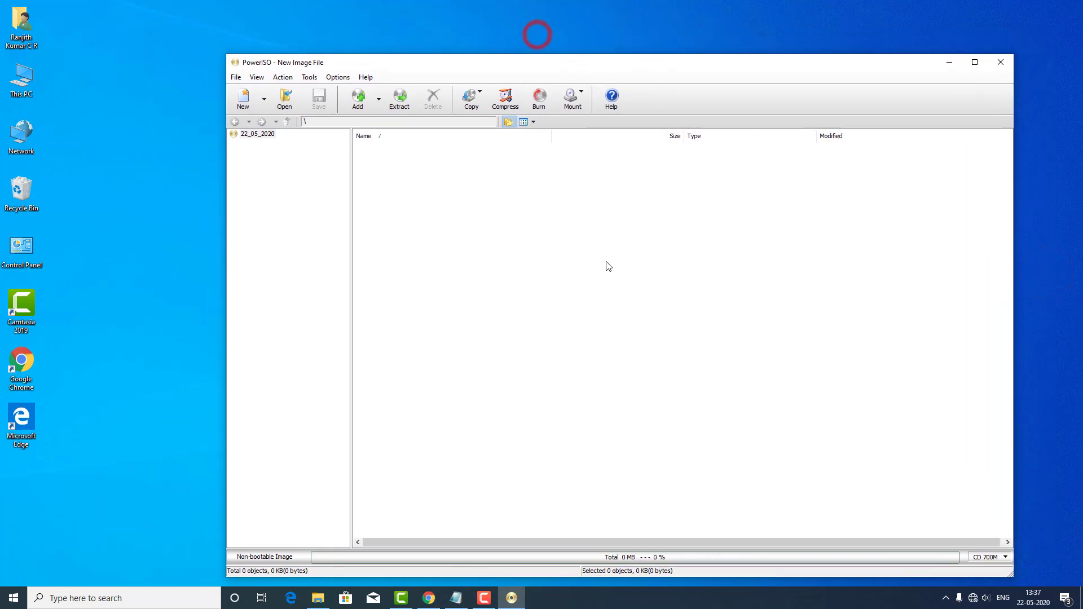
left_click(602, 265)
Step: Open This PC from the desktop and refresh its list of drives
double_click(30, 68)
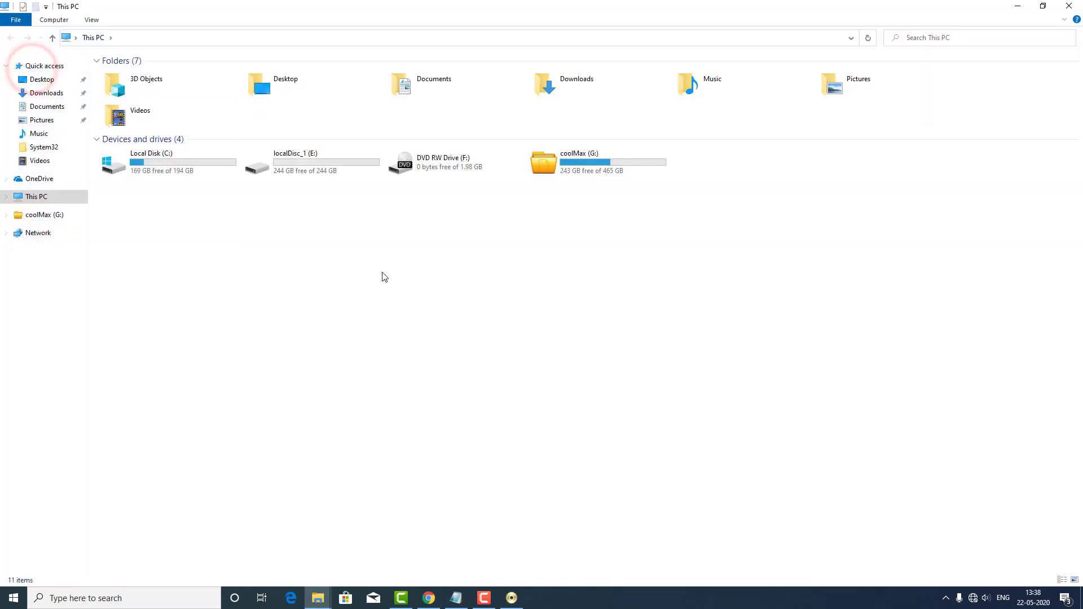
right_click(342, 258)
left_click(358, 304)
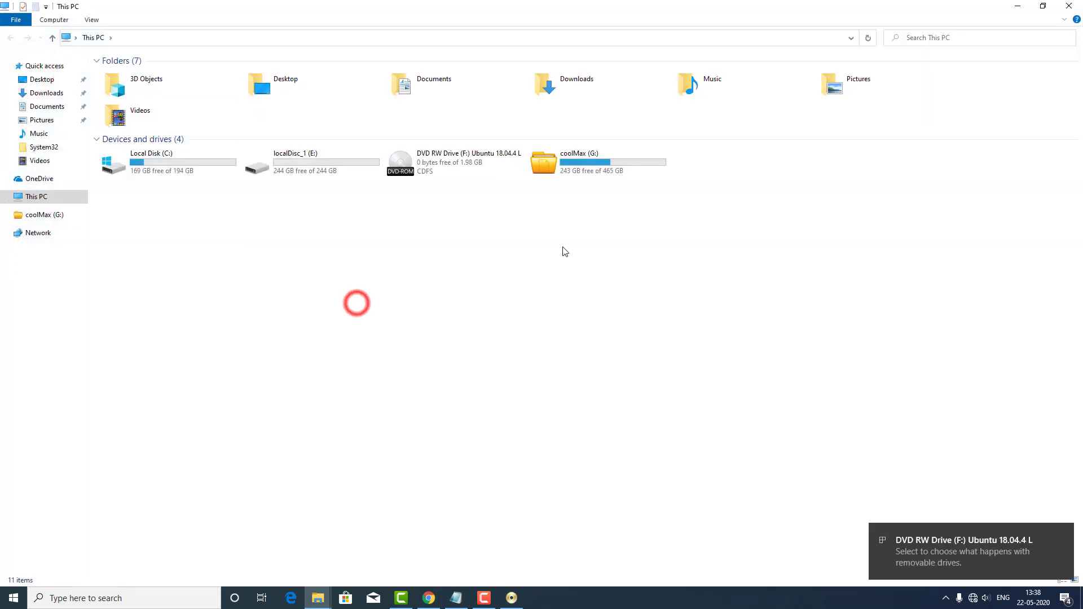
right_click(563, 248)
left_click(580, 295)
Step: Examine the drives in This PC one by one, including the Ubuntu 18.04.4 DVD and the W10X64.PROV (D:) pen drive
left_click(168, 156)
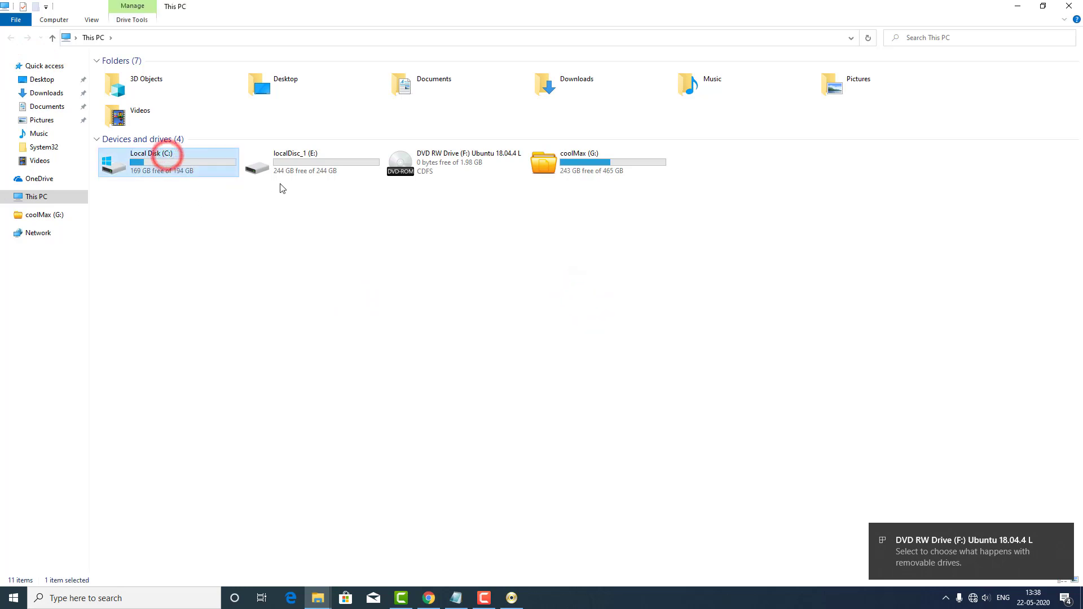
left_click(311, 154)
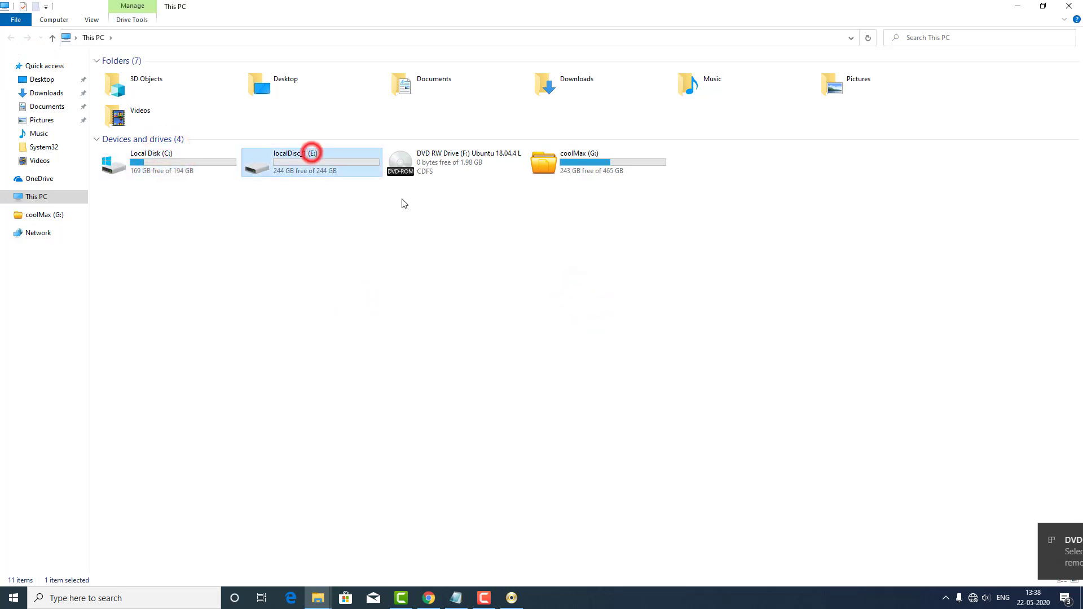
left_click(482, 169)
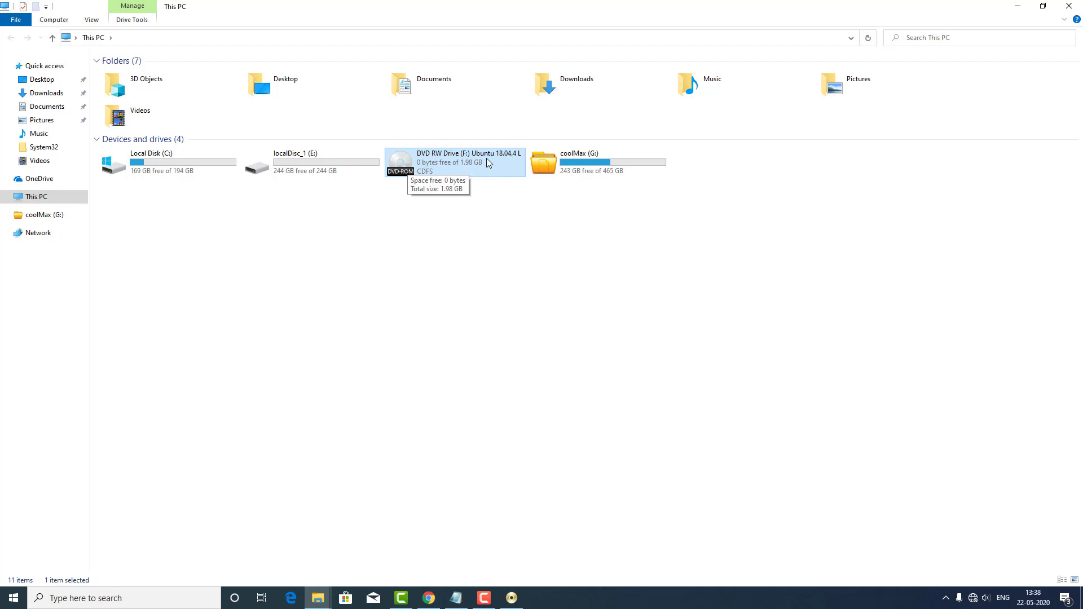
left_click(571, 164)
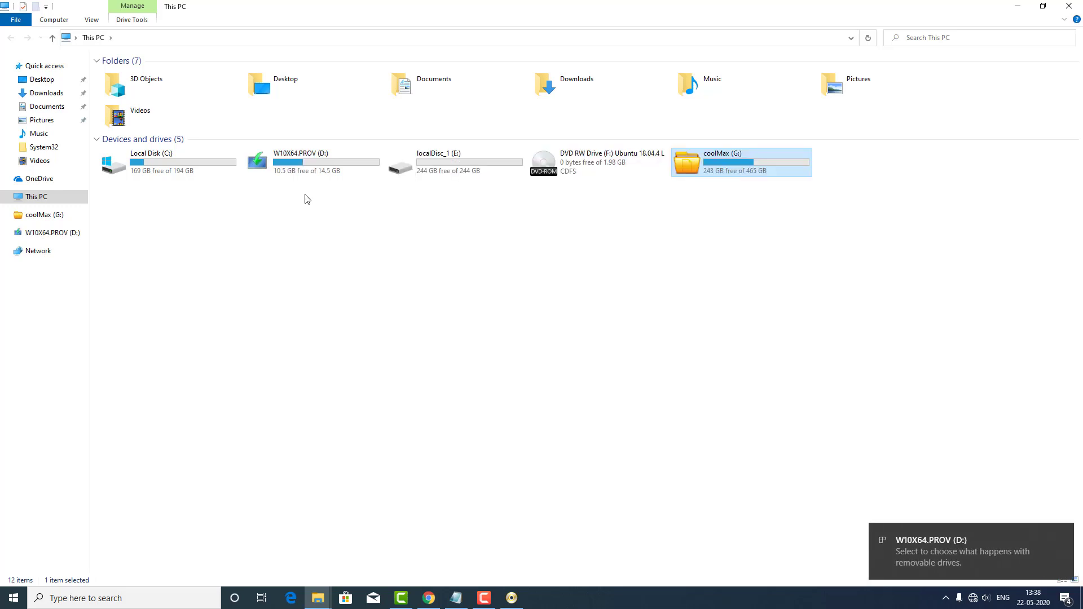
left_click(315, 163)
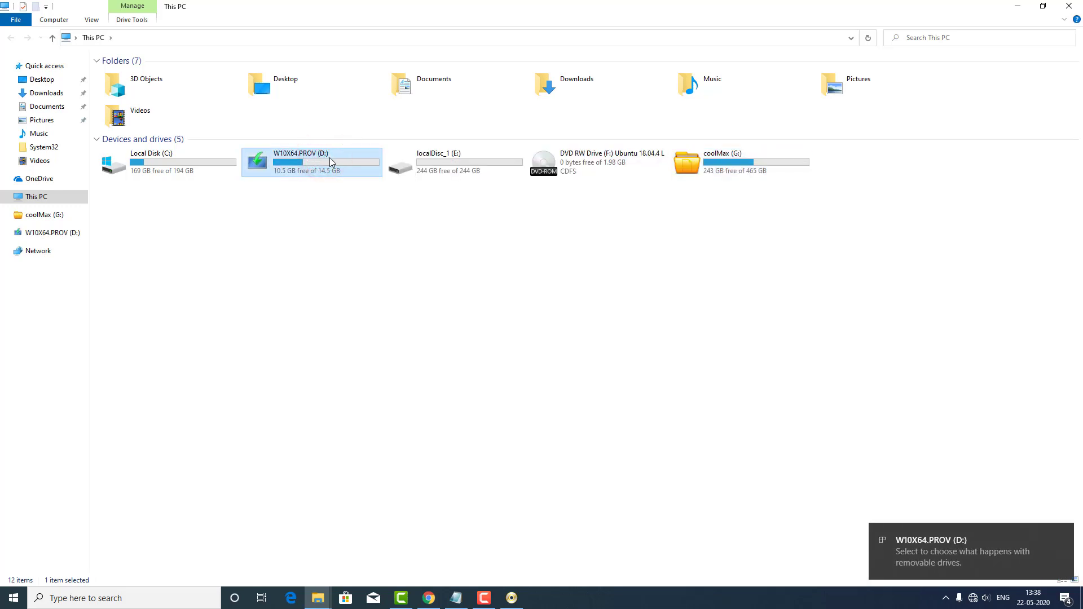
left_click(334, 237)
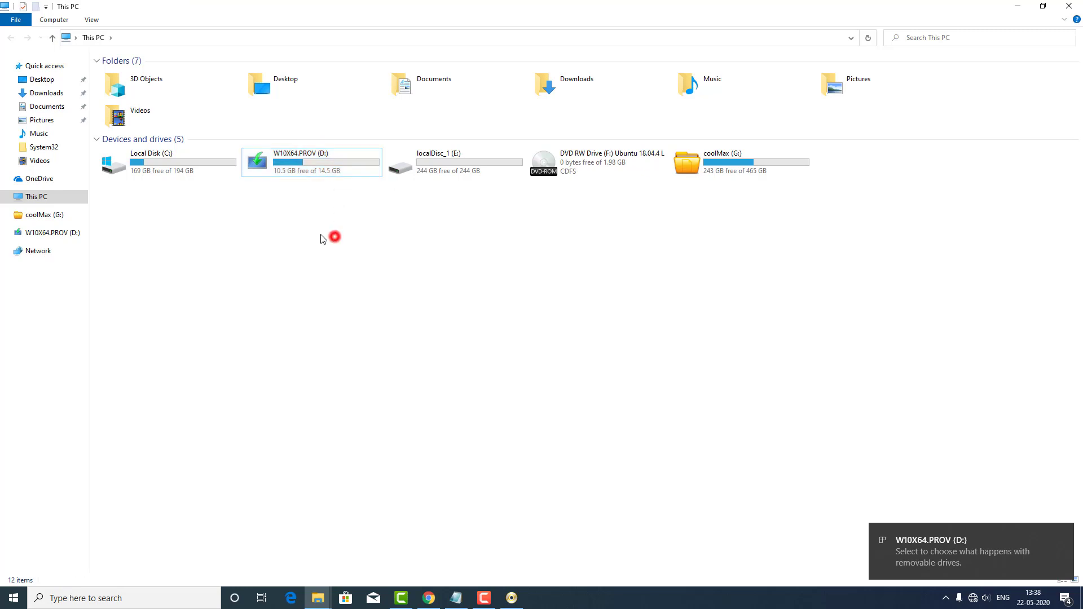
Step: Point out drives C:, E:, the Ubuntu 18.04.4 DVD (F:) and coolMax (G:) one after another in This PC
left_click(175, 161)
left_click(452, 169)
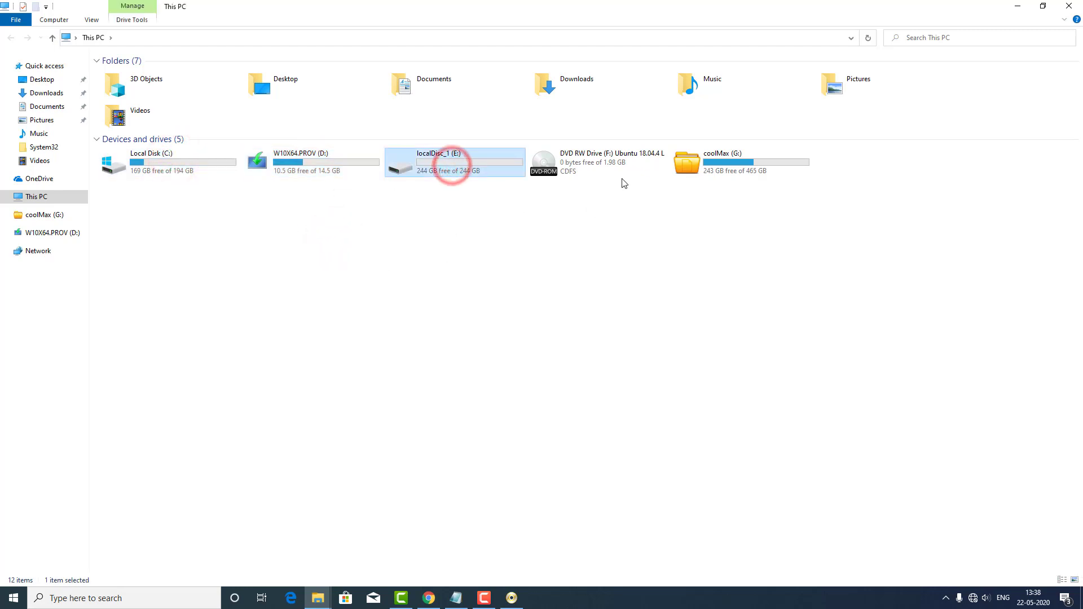
left_click(603, 155)
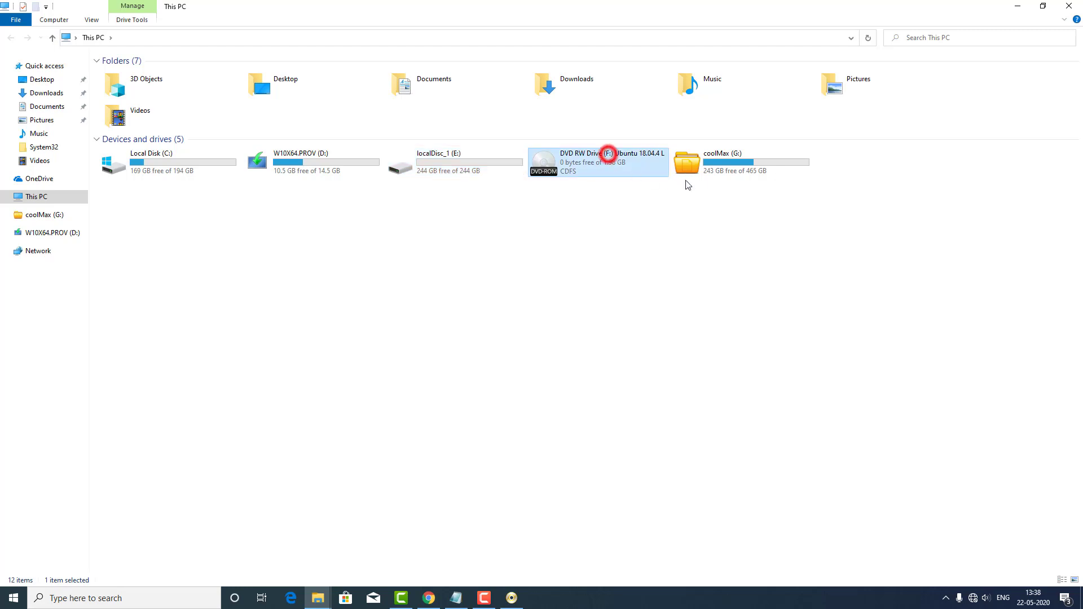
left_click(728, 154)
left_click(656, 249)
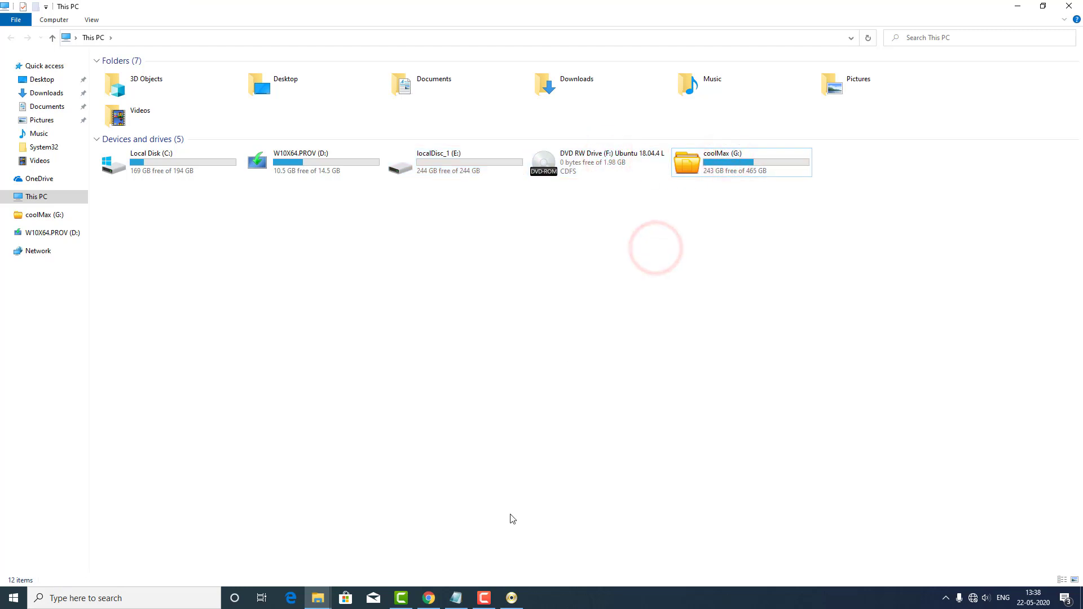
Step: Switch to the Notepad notes, restore the window to a smaller size and place it below the drives with the last lines in view
left_click(457, 598)
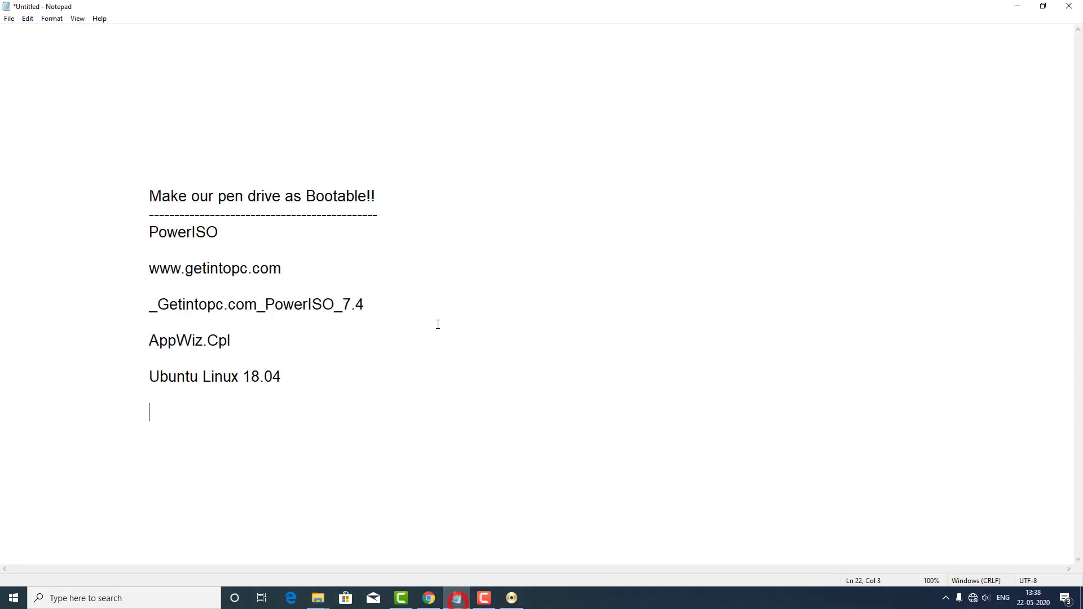
left_click(1044, 5)
left_click_drag(350, 29, 716, 54)
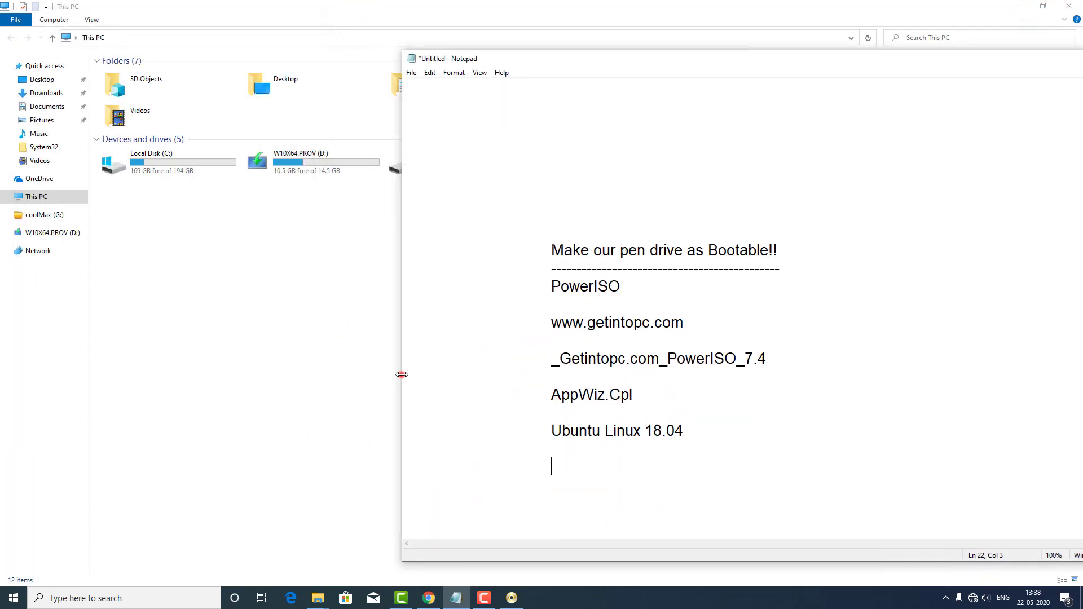
left_click_drag(401, 376, 801, 378)
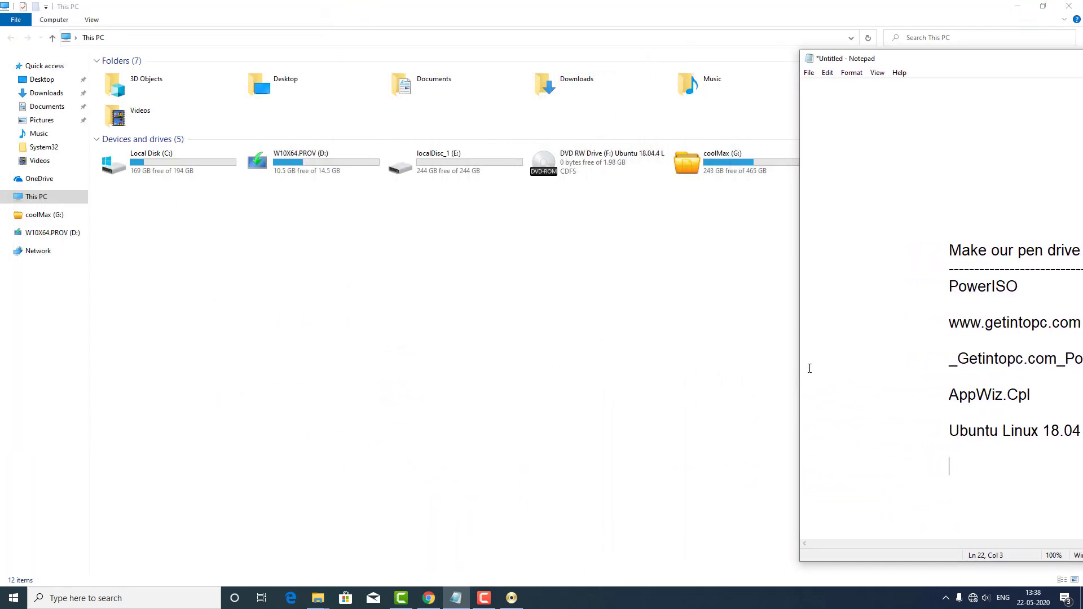
left_click_drag(921, 61, 475, 212)
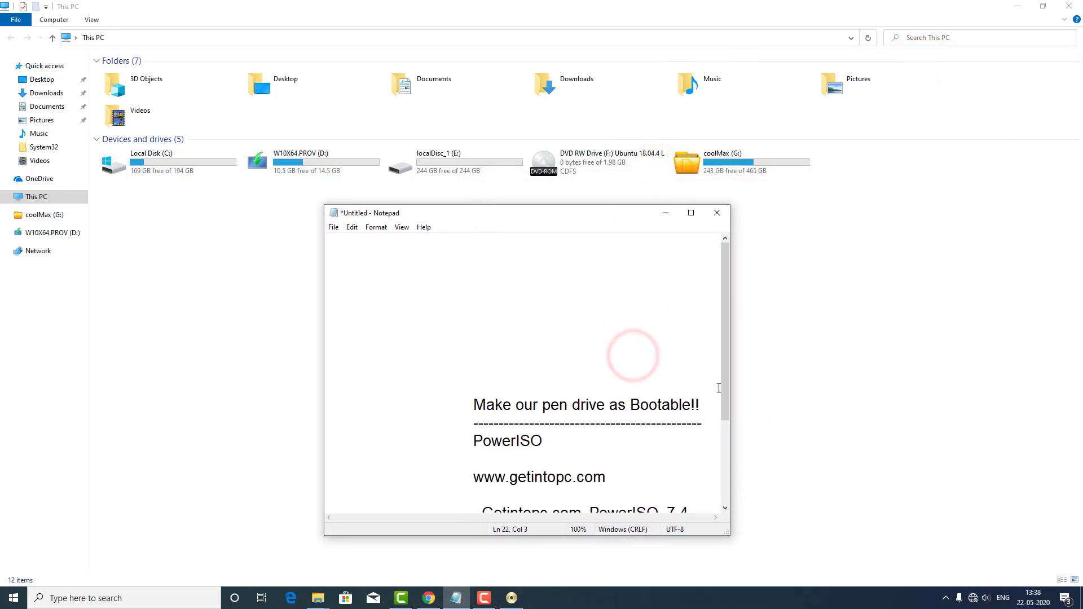
left_click_drag(725, 316, 726, 394)
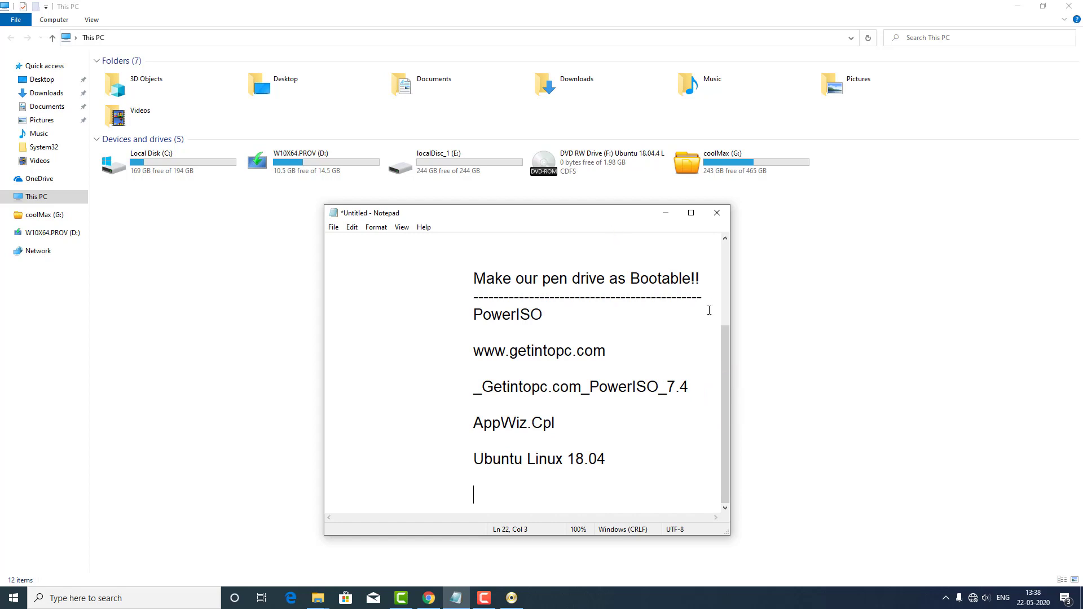
left_click_drag(731, 324, 923, 331)
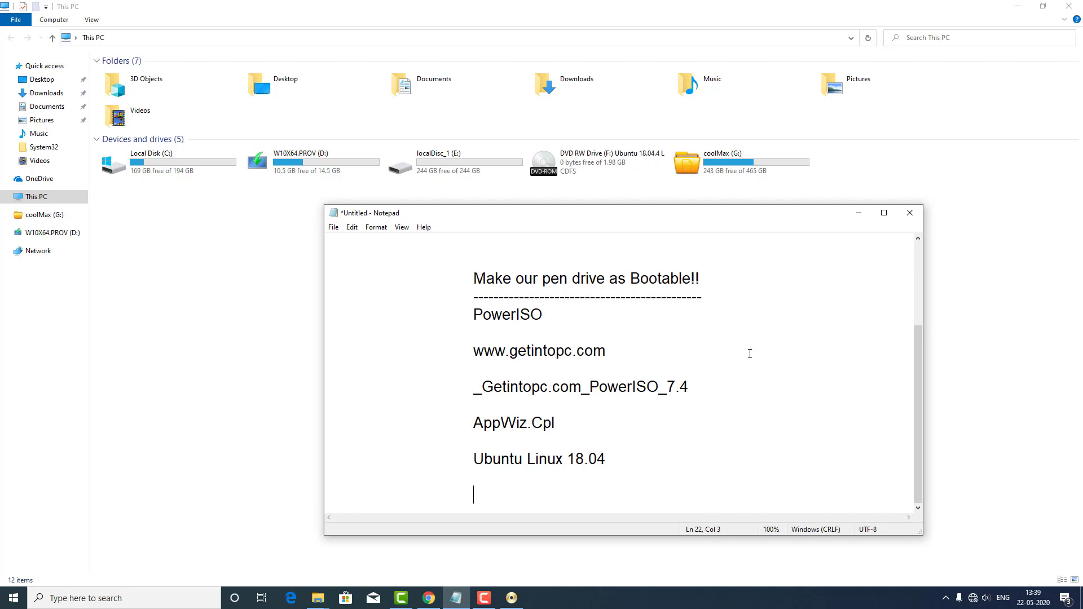
Step: Add the line "C, E, F, G" below "Ubuntu Linux 18.04", followed by a blank line
type("C, E, F,")
type("G")
key("Return")
key("Return")
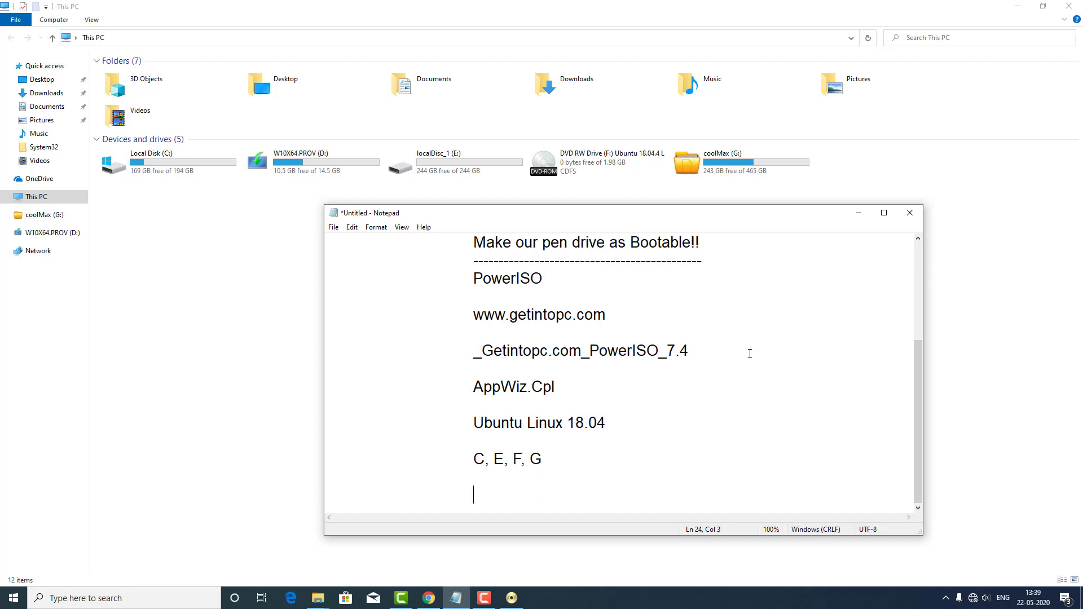
Step: Add the note lines "After connecting Pen Drive" and "D Drive (Pen Drive)" below the list of drive letters
type("After connec")
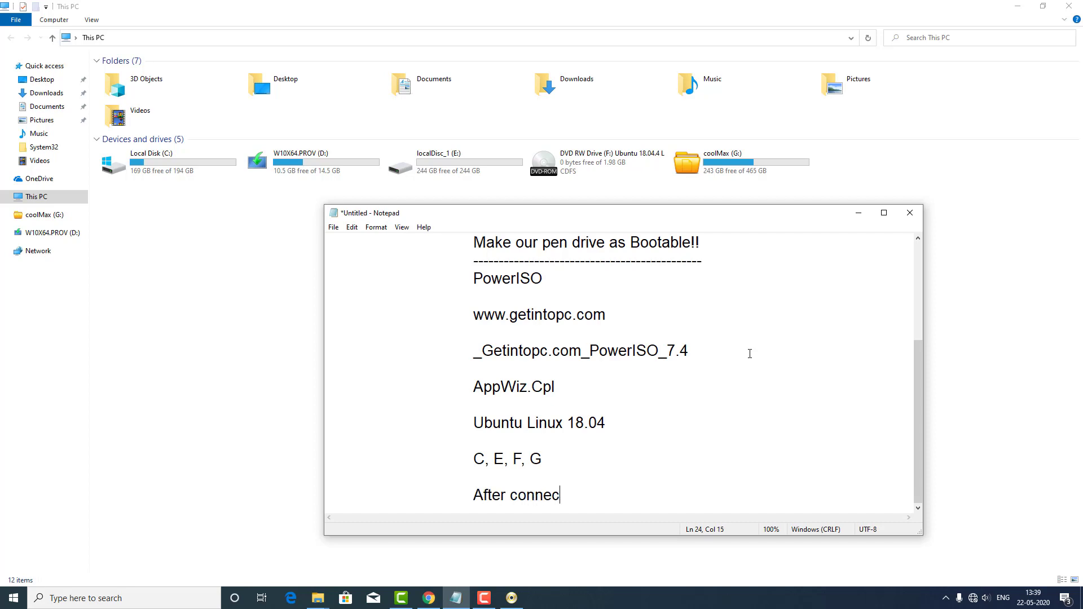
type("ting Pen Drive")
key("Return")
key("Return")
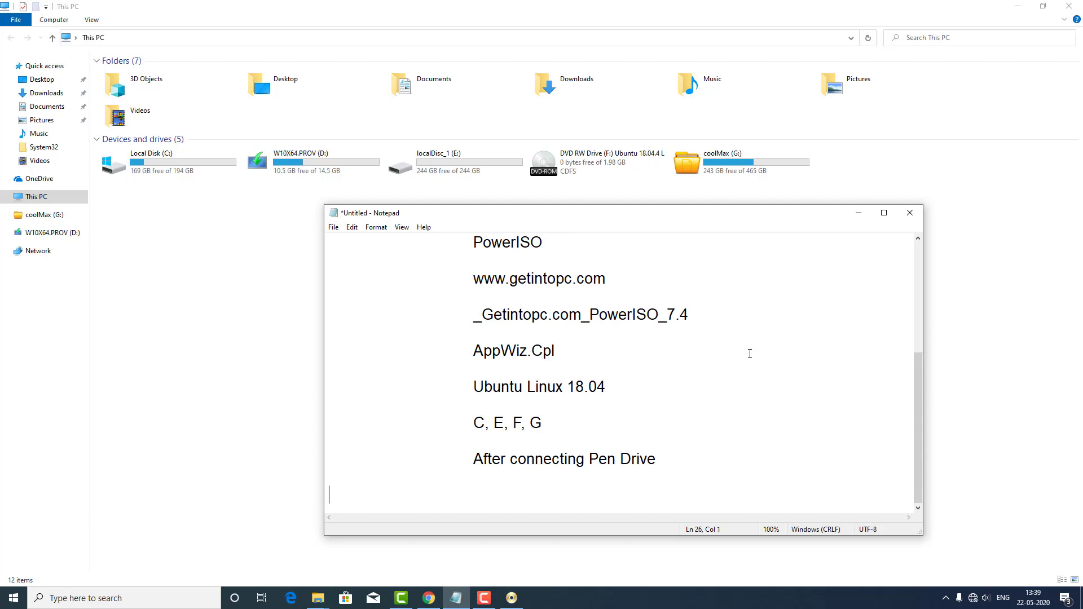
type("D")
key("Return")
key("Return")
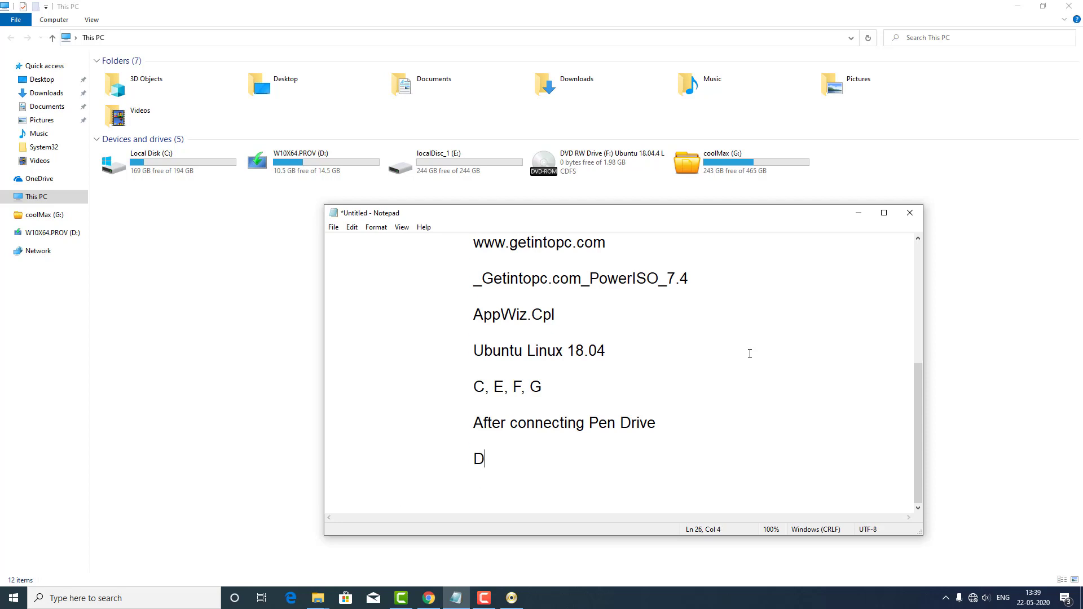
type("Drive (Pen Drive)")
key("Return")
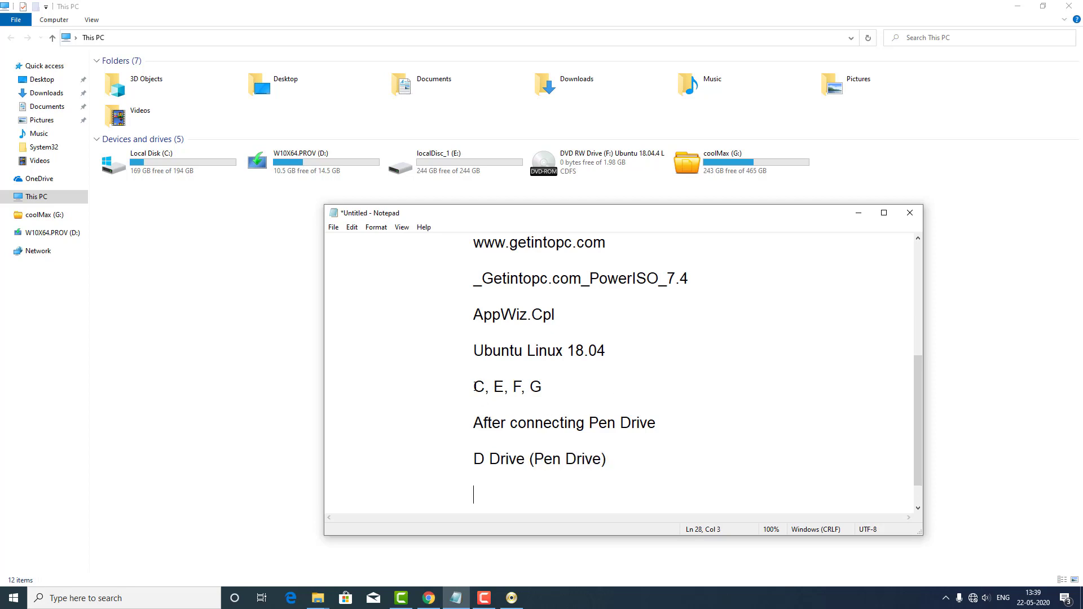
Step: Highlight the "C, E, F, G" and "D Drive (Pen Drive)" lines in turn, and clear the selection
left_click_drag(474, 387, 581, 384)
left_click_drag(474, 459, 614, 457)
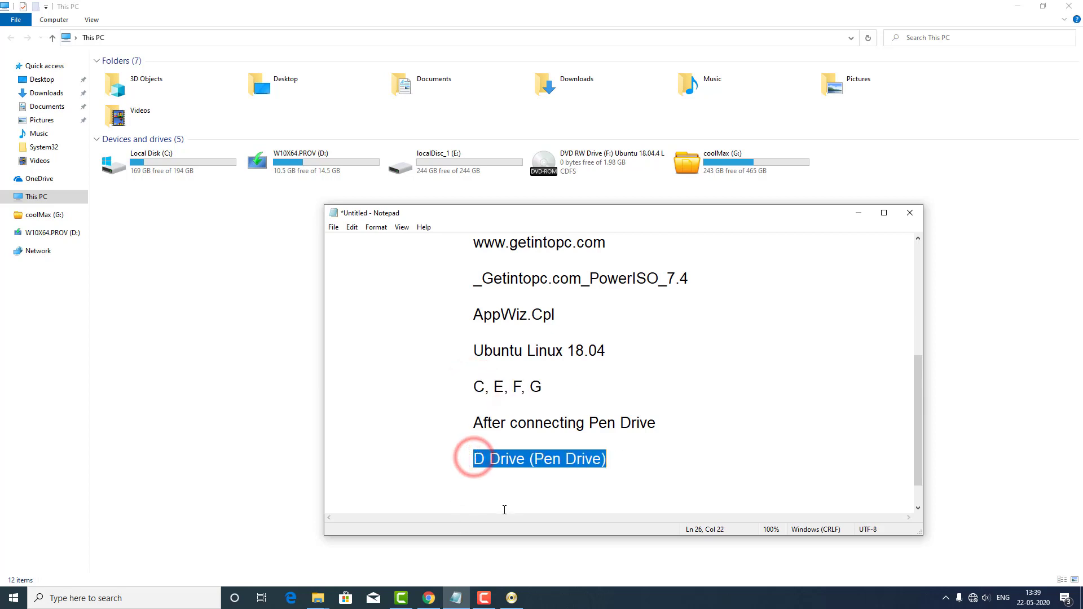
left_click(505, 510)
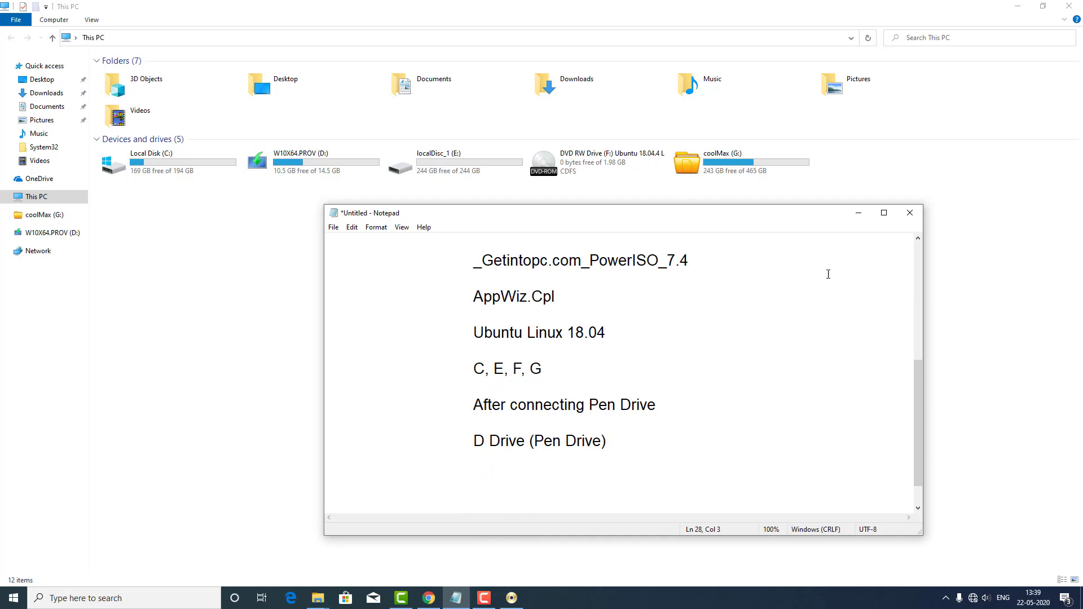
Step: Minimize Notepad, select the W10X64.PROV (D:) pen drive, and minimize This PC to bring up PowerISO maximized
left_click(858, 212)
left_click(328, 170)
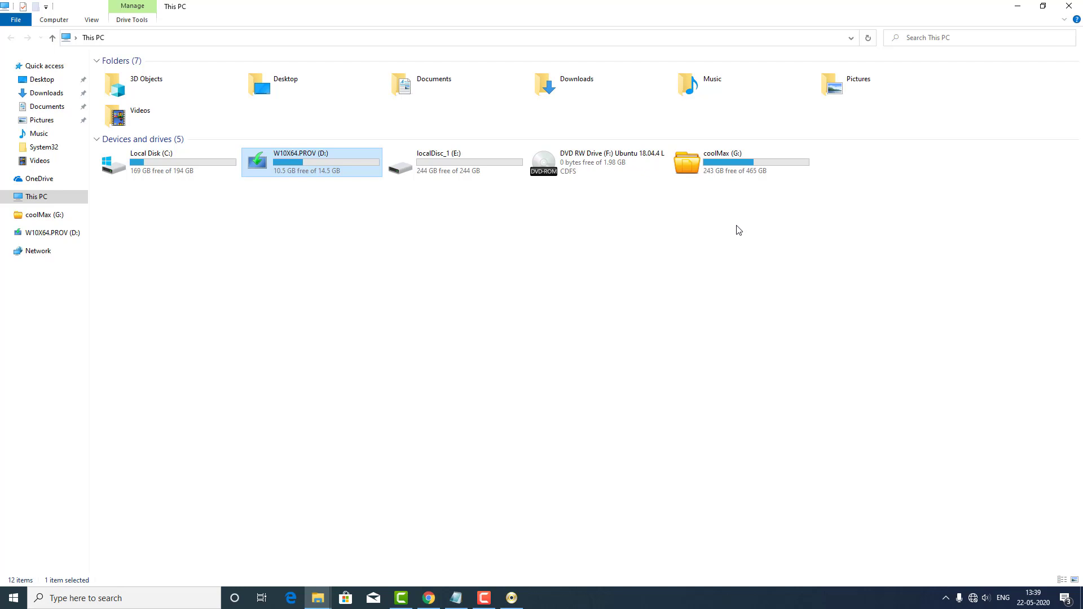
left_click(1018, 7)
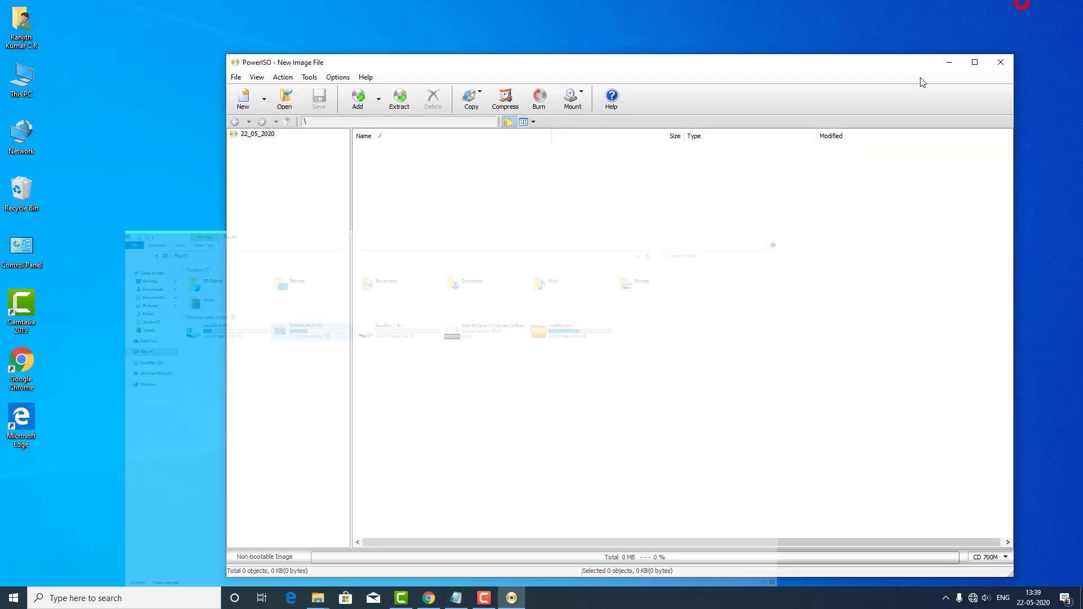
left_click(974, 62)
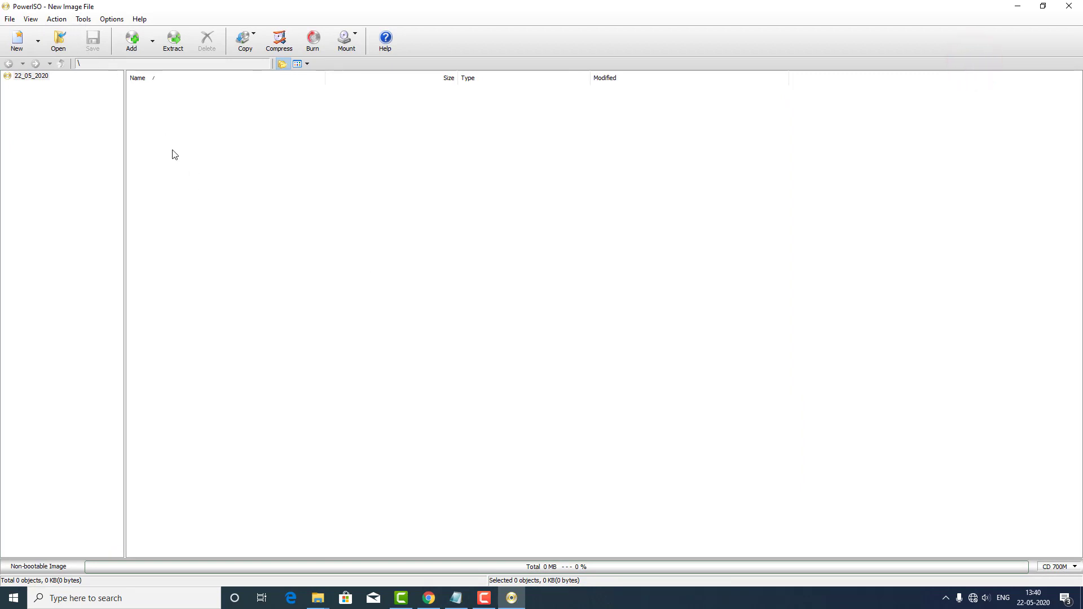
Step: Open the Create bootable USB drive tool, agree to run PowerISO as administrator, and move the tool's dialog aside
left_click(84, 20)
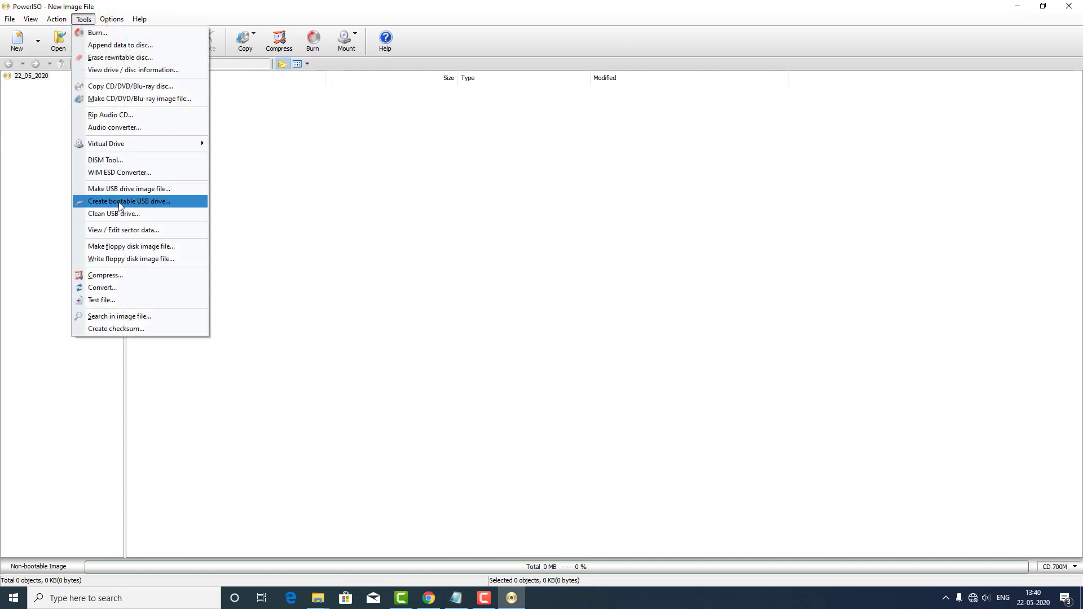
left_click(175, 201)
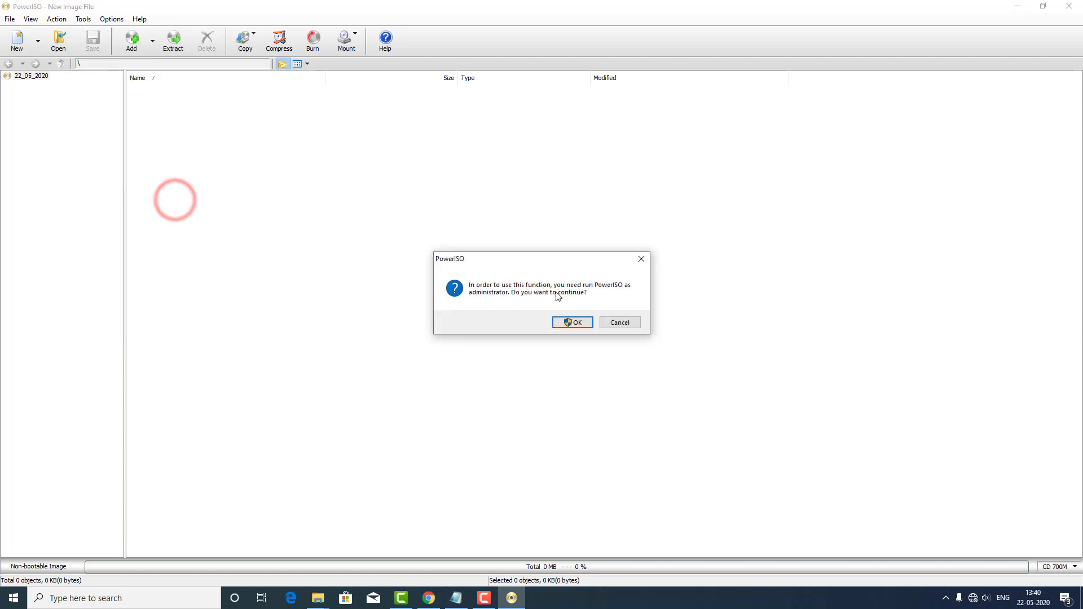
left_click_drag(523, 255, 363, 212)
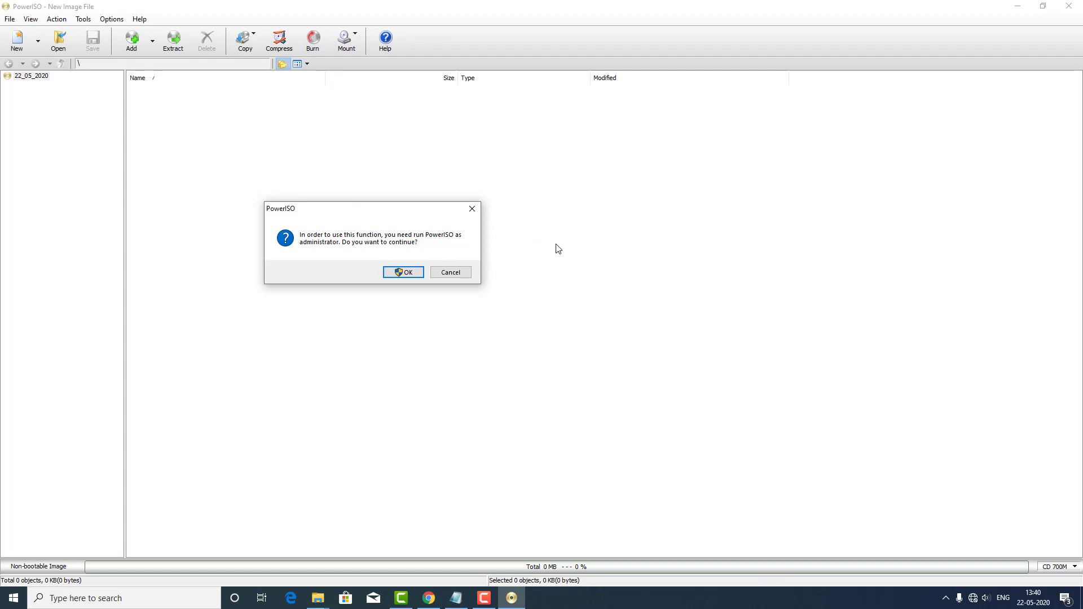
left_click(409, 273)
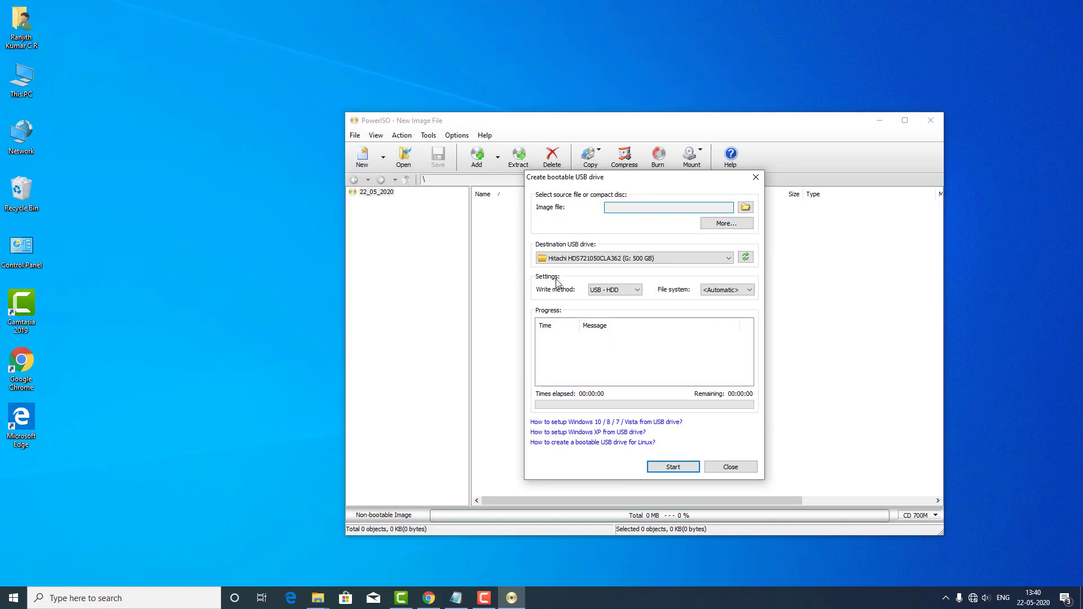
left_click_drag(629, 177, 265, 163)
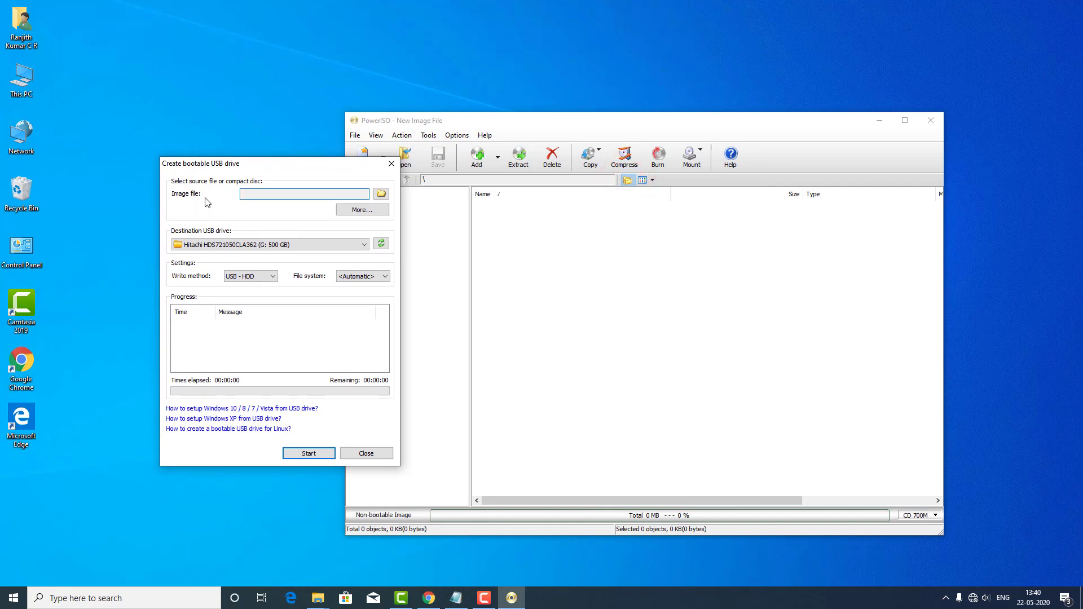
Step: Set the source for the bootable USB drive to the compact disc DVD RW Drive (F:) Ubuntu 18.04.4
left_click(362, 210)
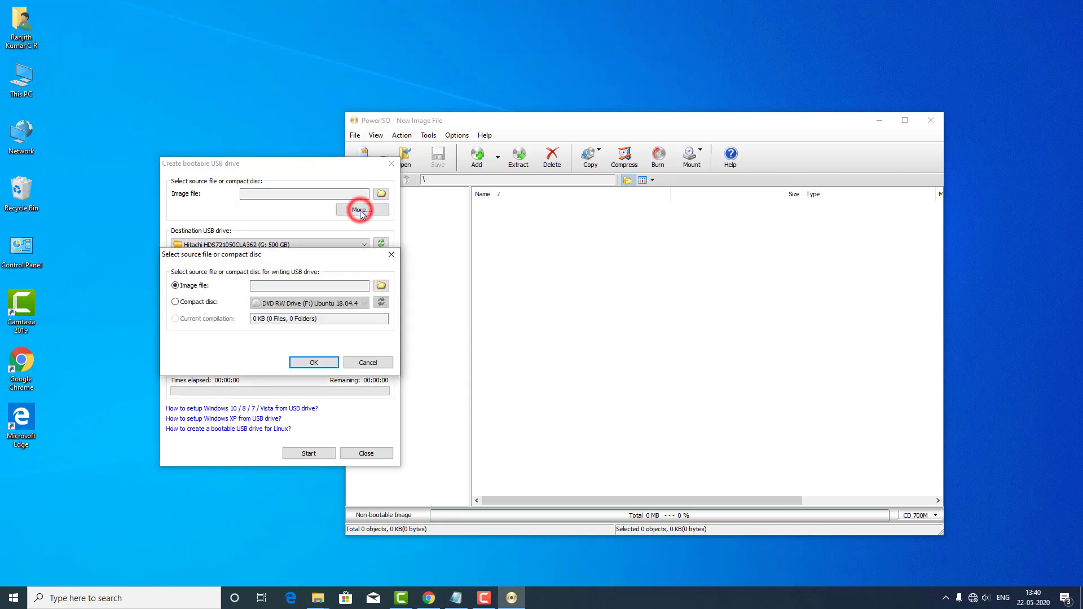
left_click_drag(297, 255, 546, 267)
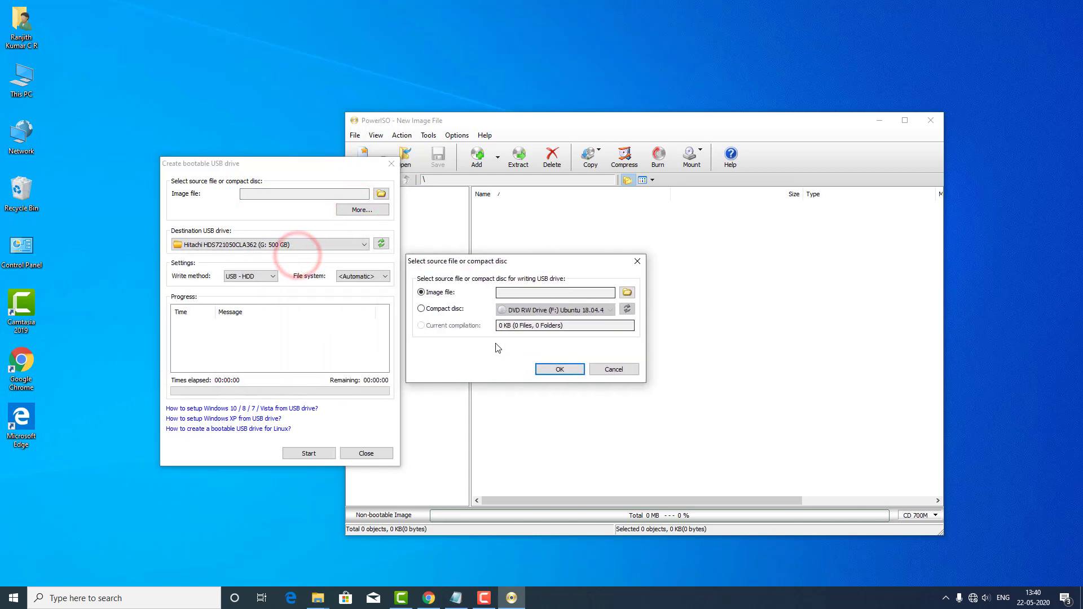
left_click(425, 310)
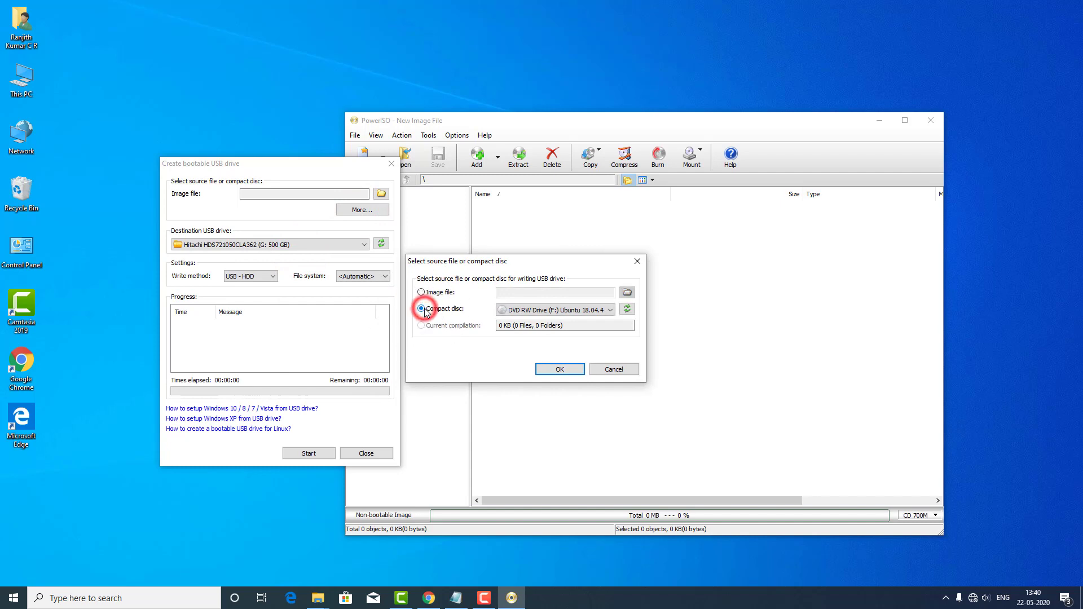
left_click(610, 310)
left_click(592, 320)
left_click(560, 369)
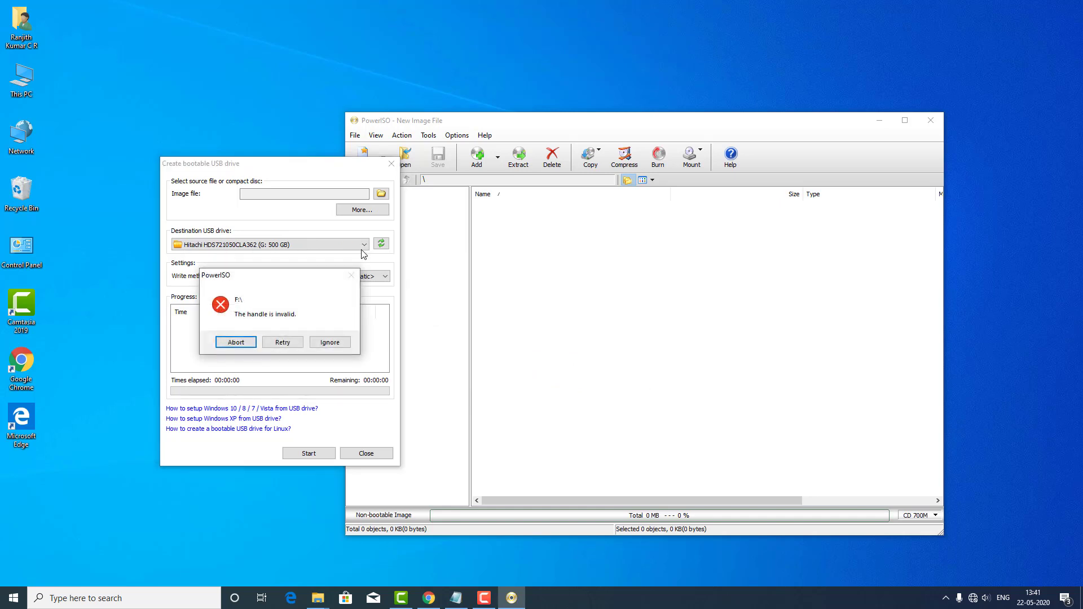
Step: Retry reading the disc in drive F: twice, and choose to ignore all read errors
left_click_drag(293, 275, 513, 271)
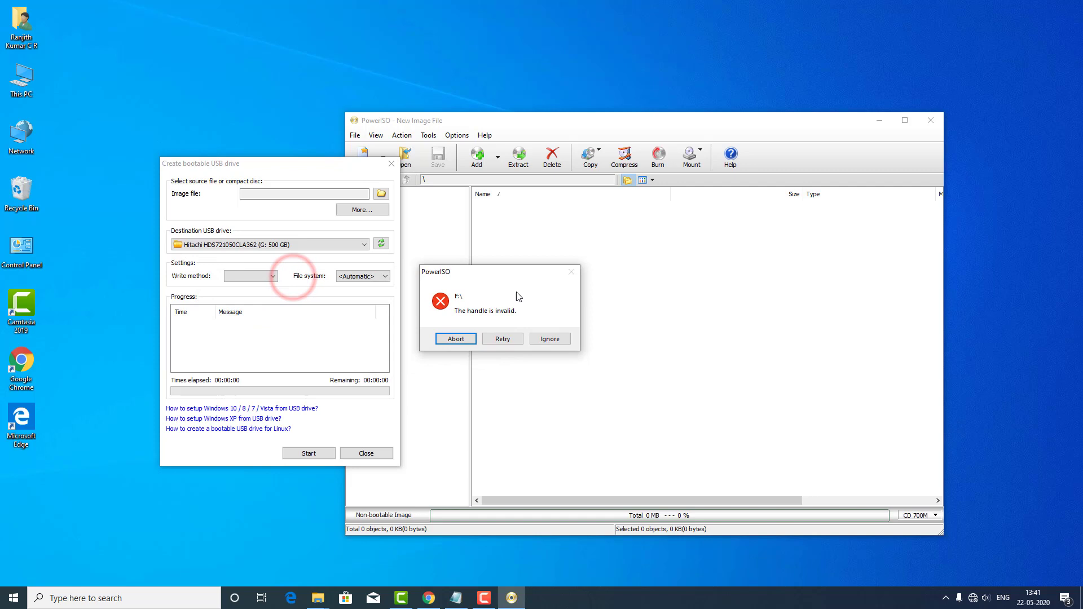
left_click(508, 340)
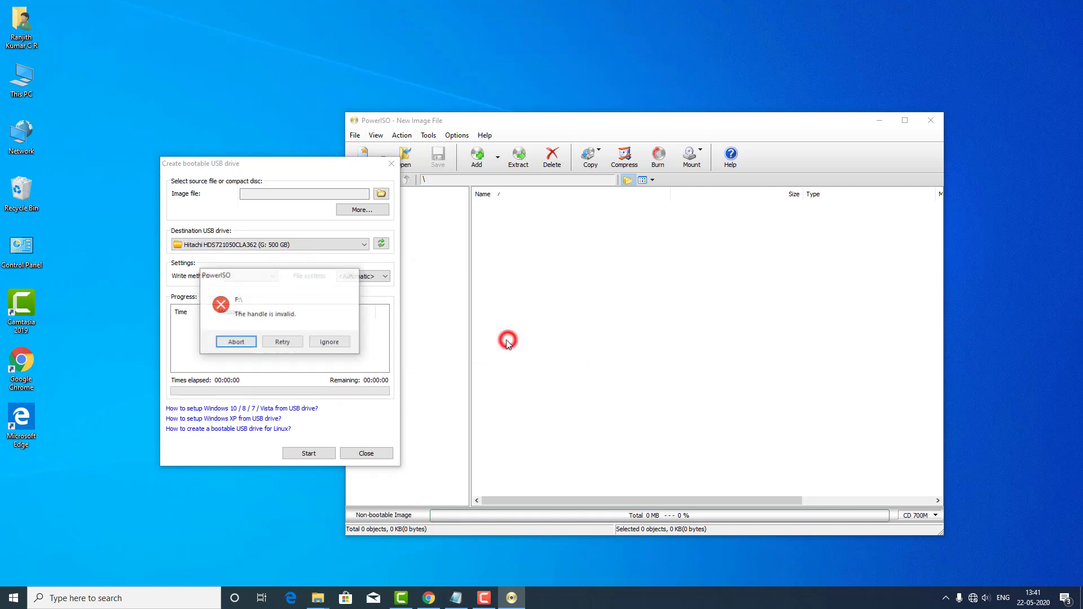
left_click(283, 341)
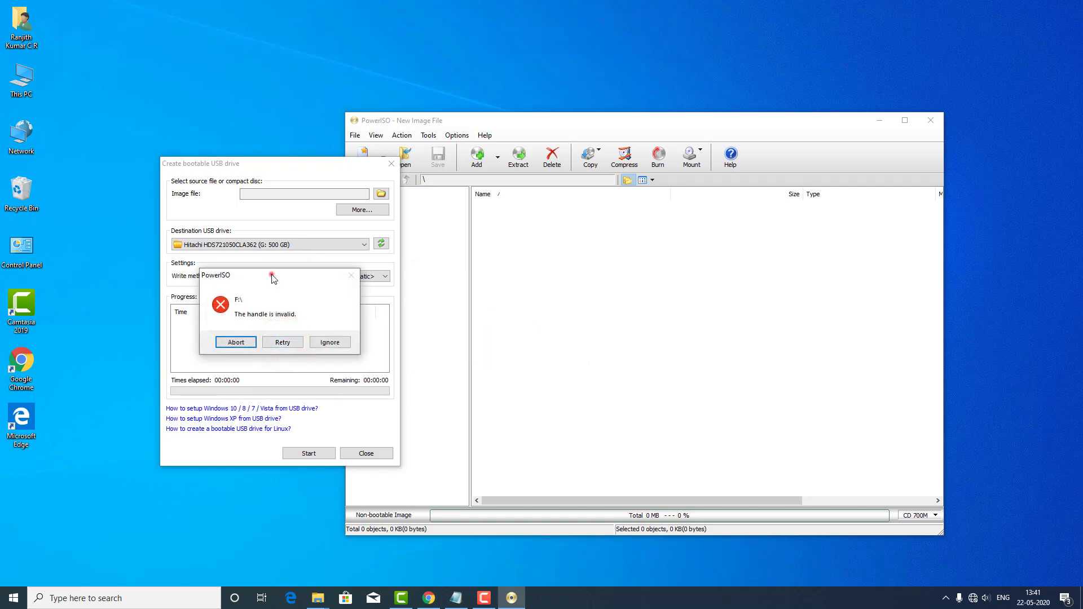
left_click_drag(274, 275, 498, 243)
left_click(553, 316)
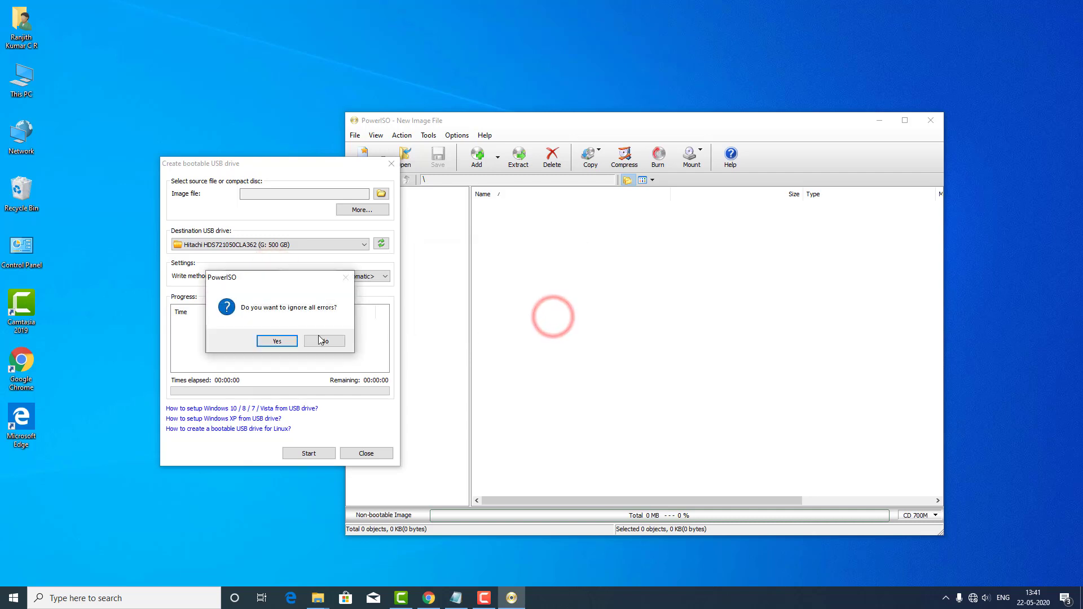
left_click(280, 339)
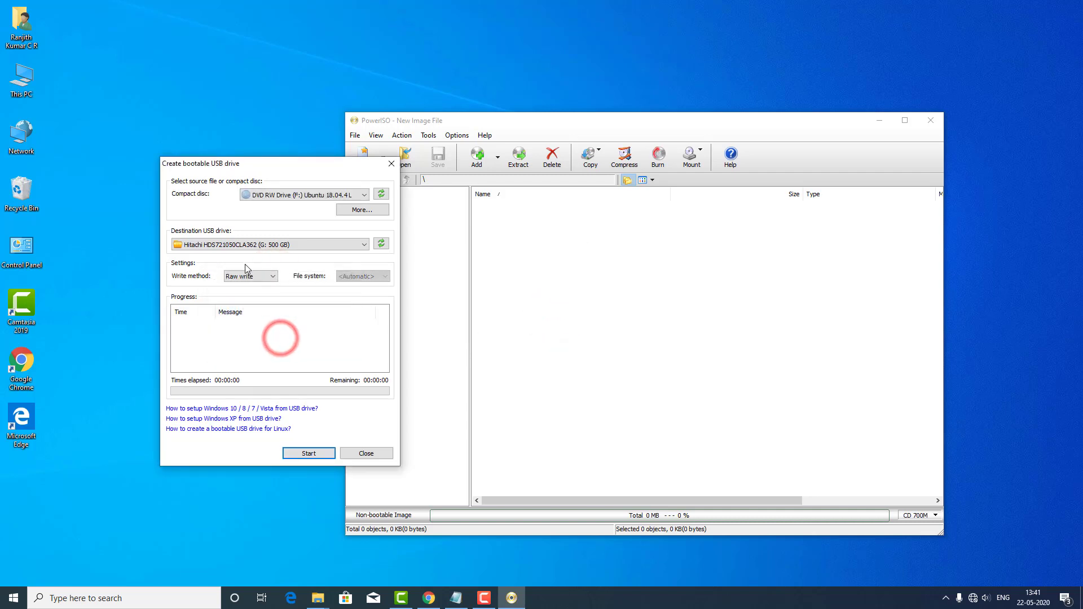
Step: Review the source selection again and confirm the compact disc in DVD RW Drive (F:)
left_click(363, 210)
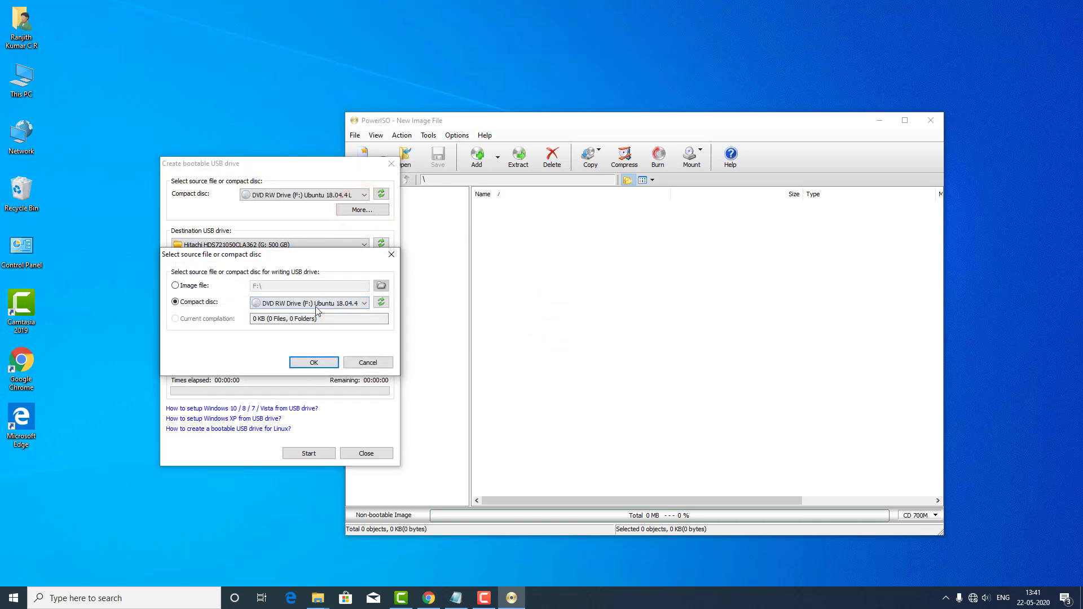
left_click(315, 363)
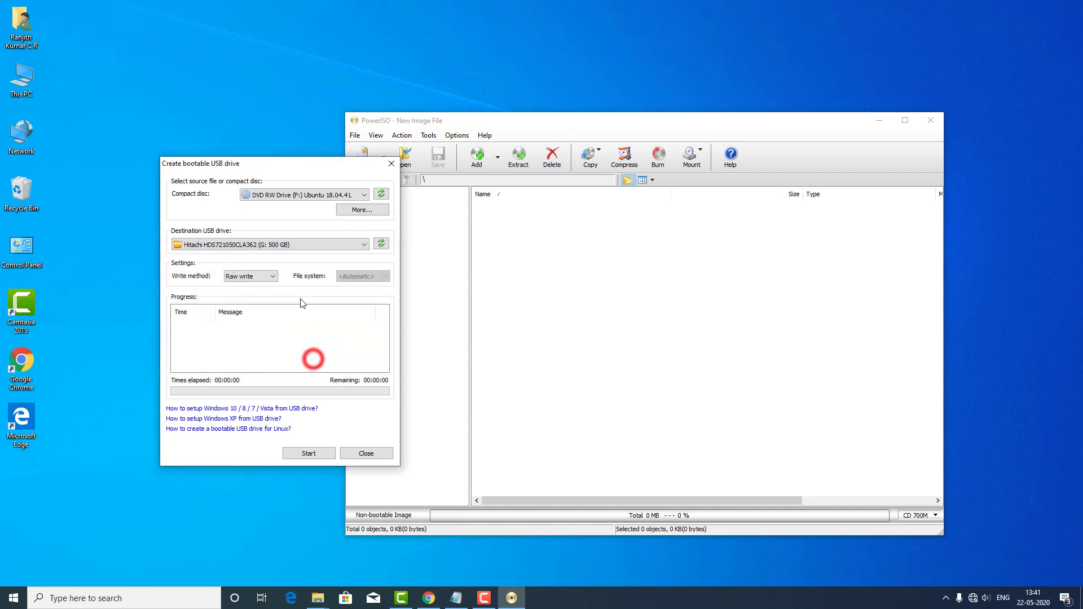
Step: Ignore all read errors on drive F: and set the destination USB drive to hp v220w (D: 15 GB)
left_click(365, 244)
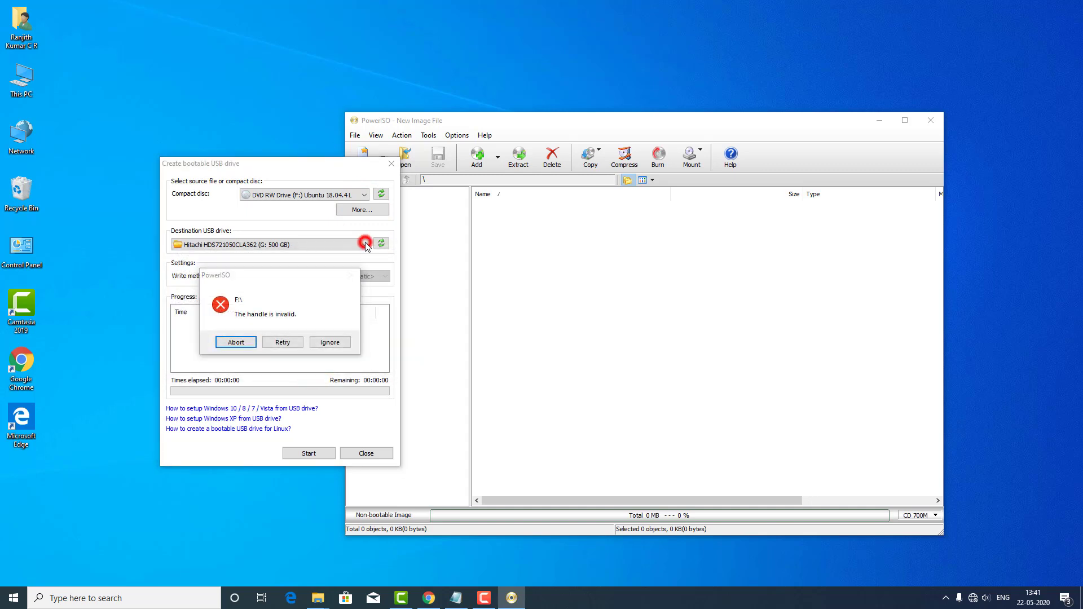
left_click(327, 344)
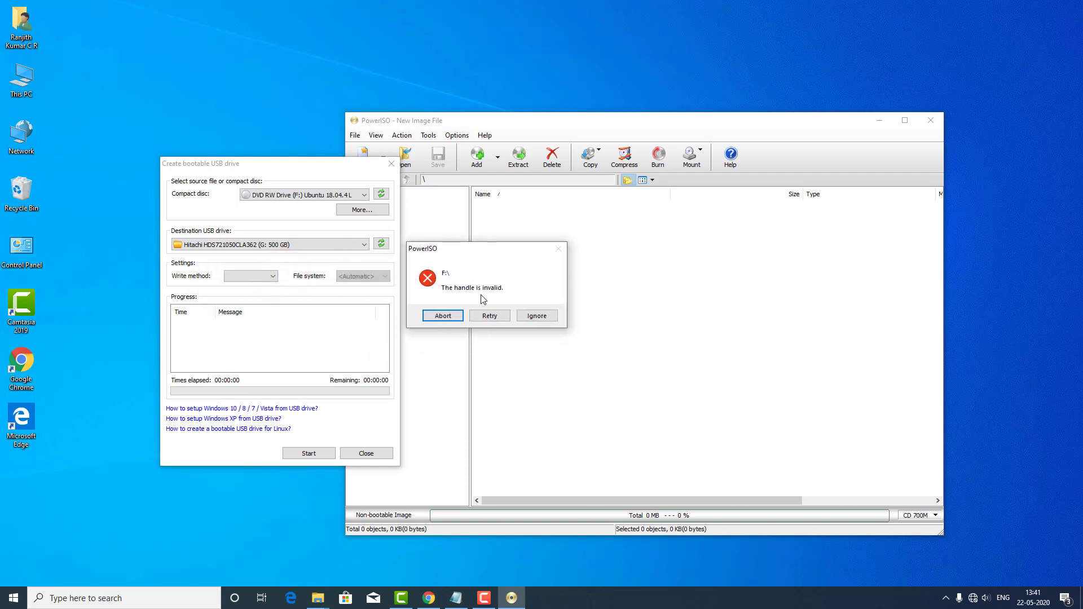
left_click(532, 316)
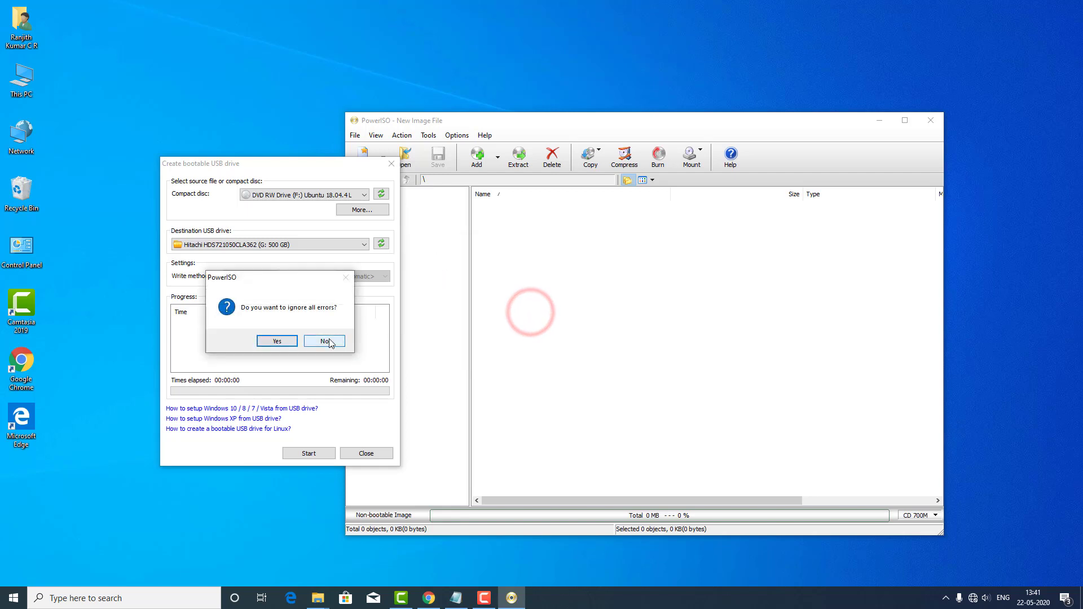
left_click(286, 342)
left_click(364, 245)
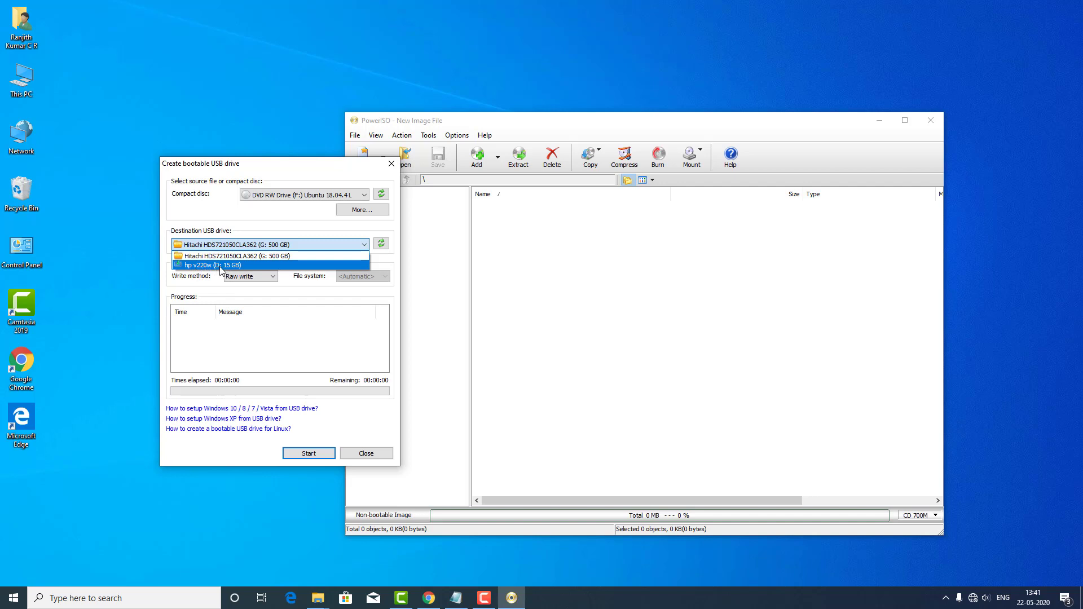
left_click(246, 265)
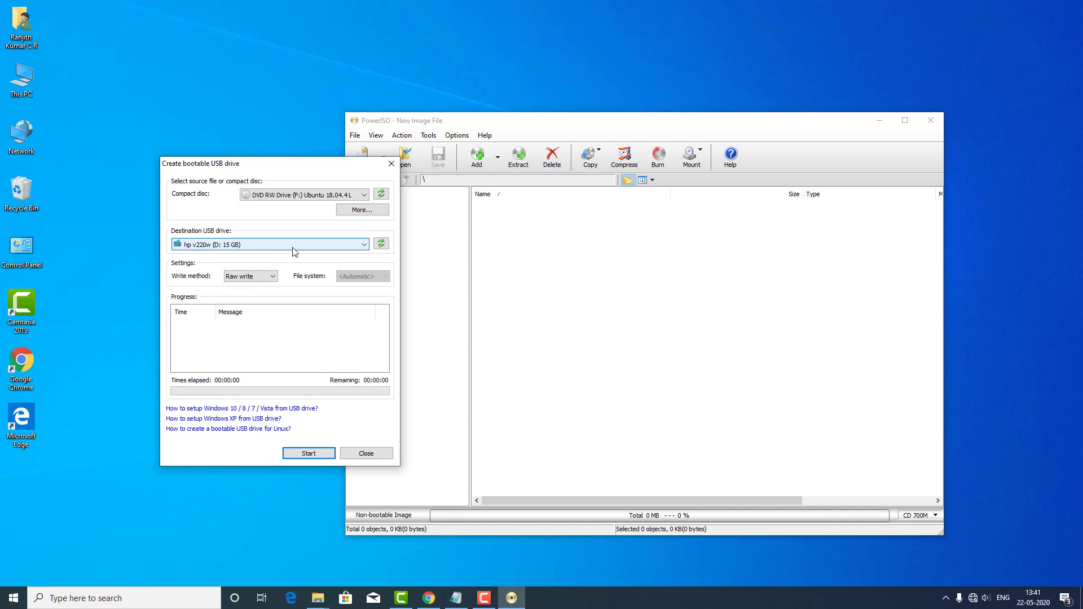
Step: Set the write method to USB-HDD and keep the file system on <Automatic>
left_click(272, 276)
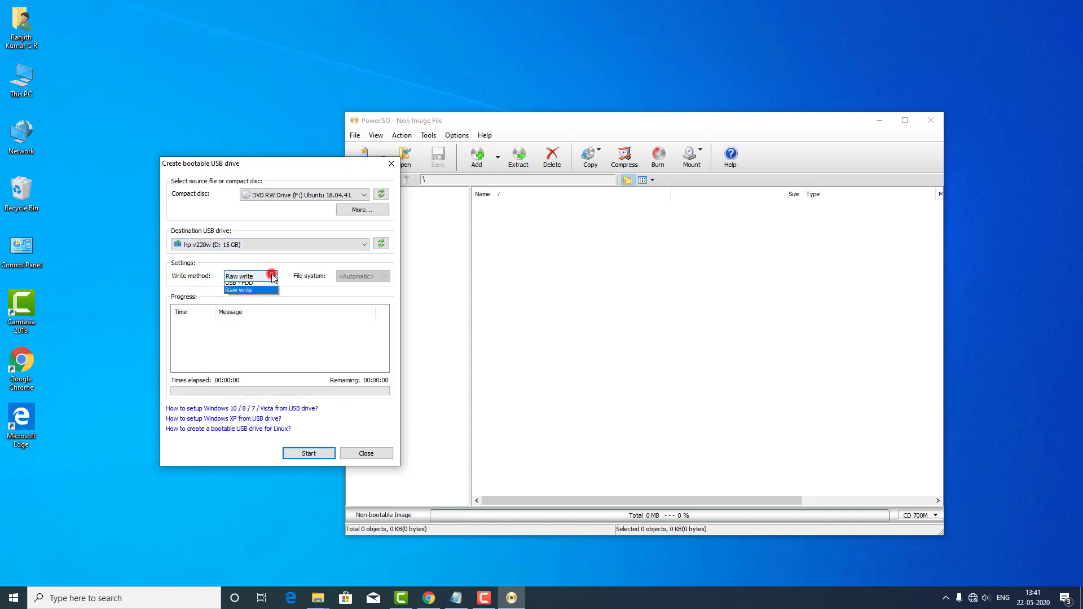
left_click(257, 285)
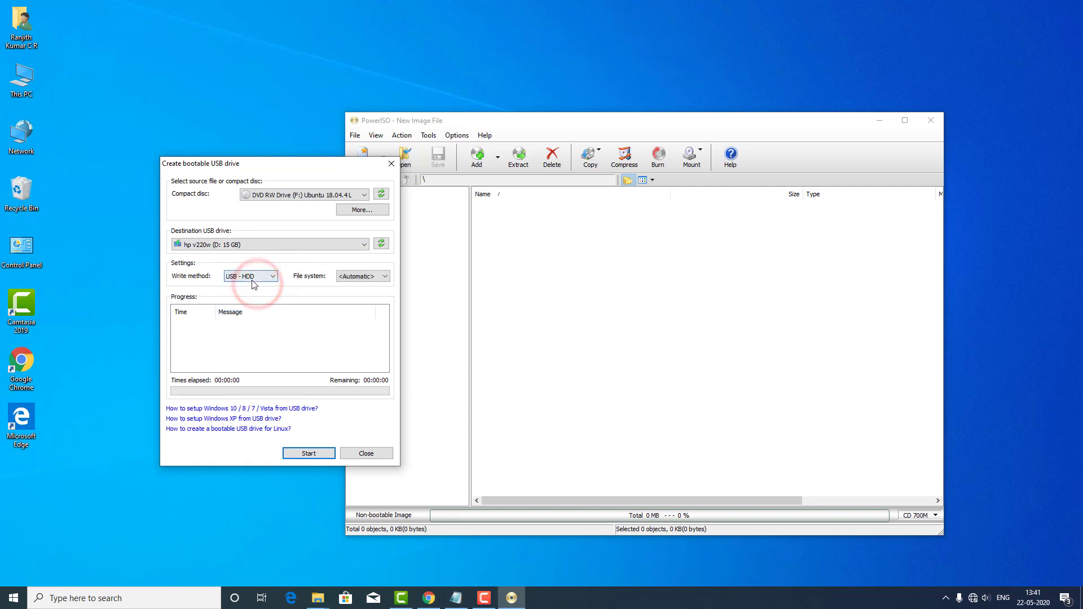
left_click(362, 277)
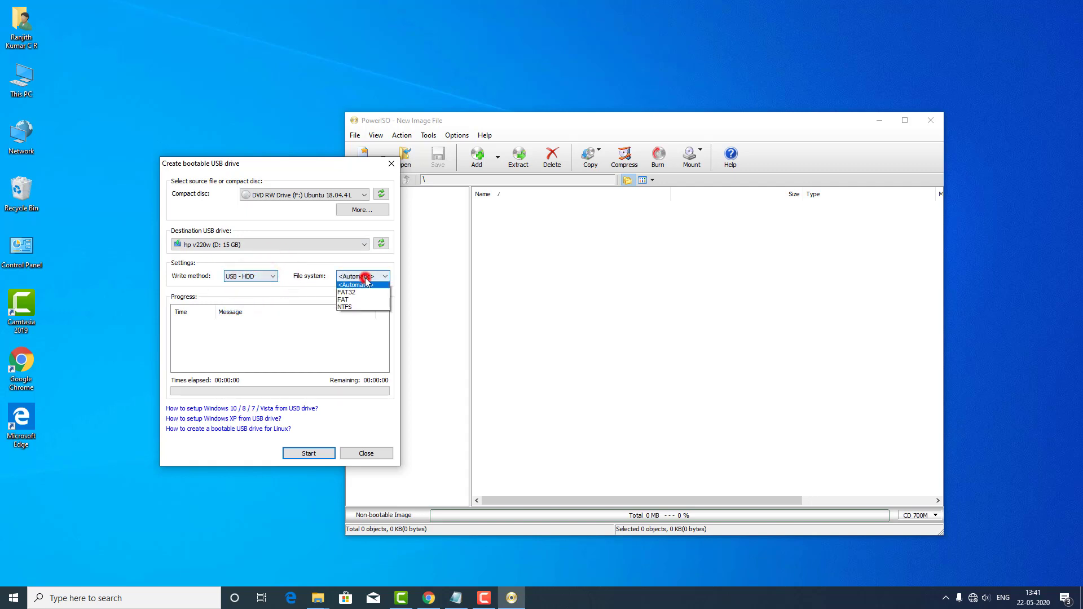
left_click(362, 287)
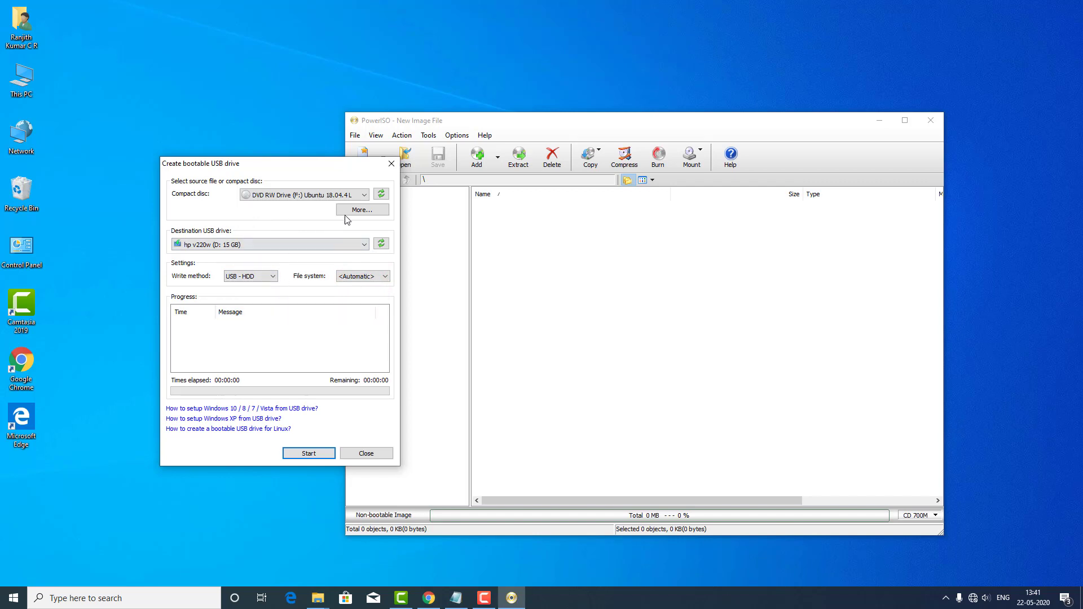
Step: Switch the destination to Hitachi HDS721050CLA362 (G: 500 GB) and back to hp v220w (D: 15 GB) to compare the drives
left_click(247, 248)
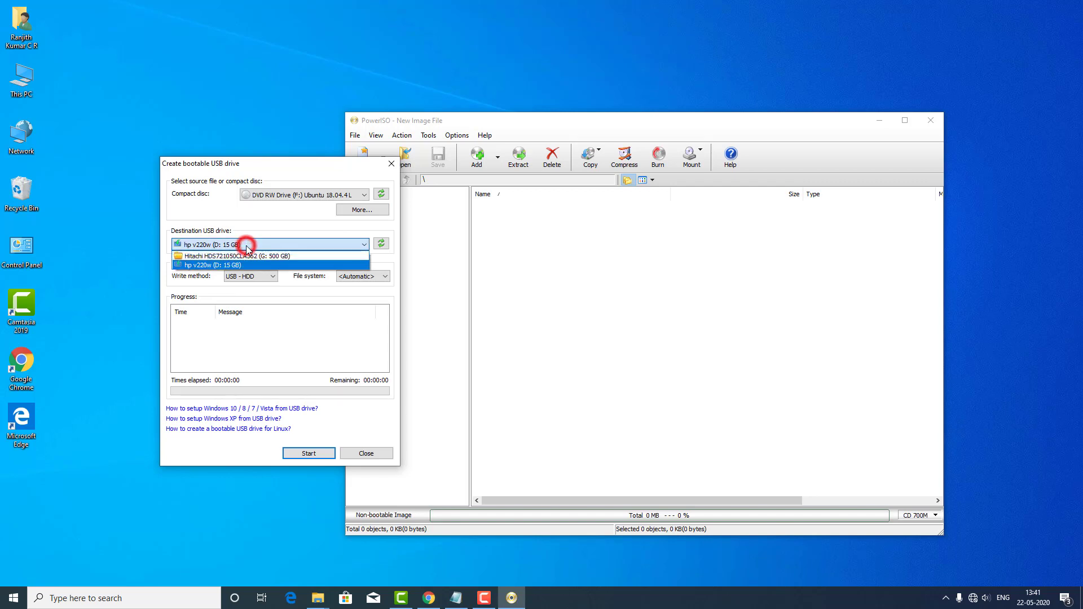
left_click(280, 257)
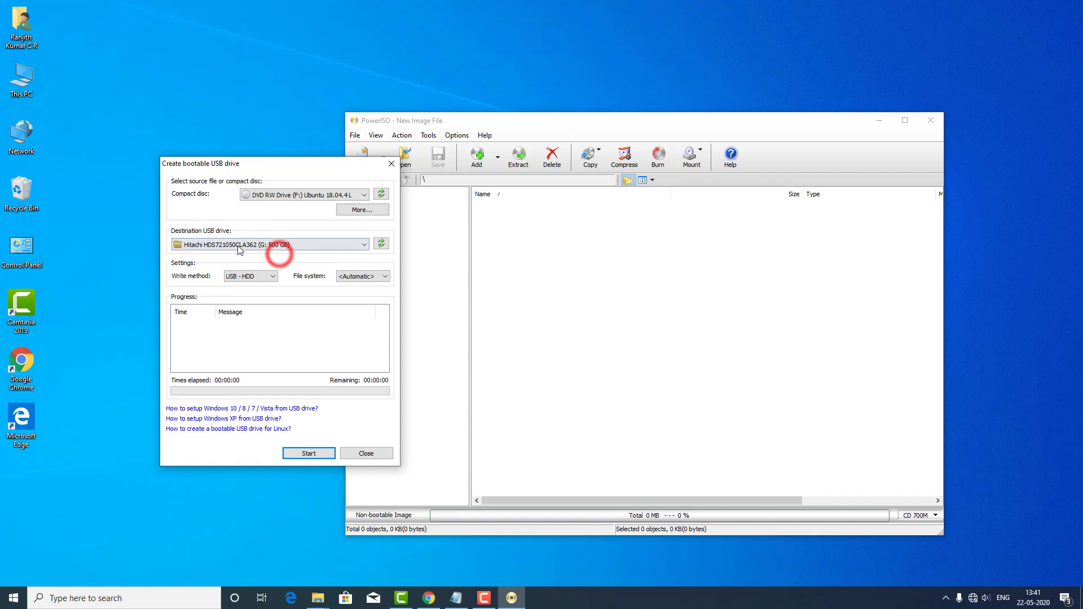
left_click(290, 245)
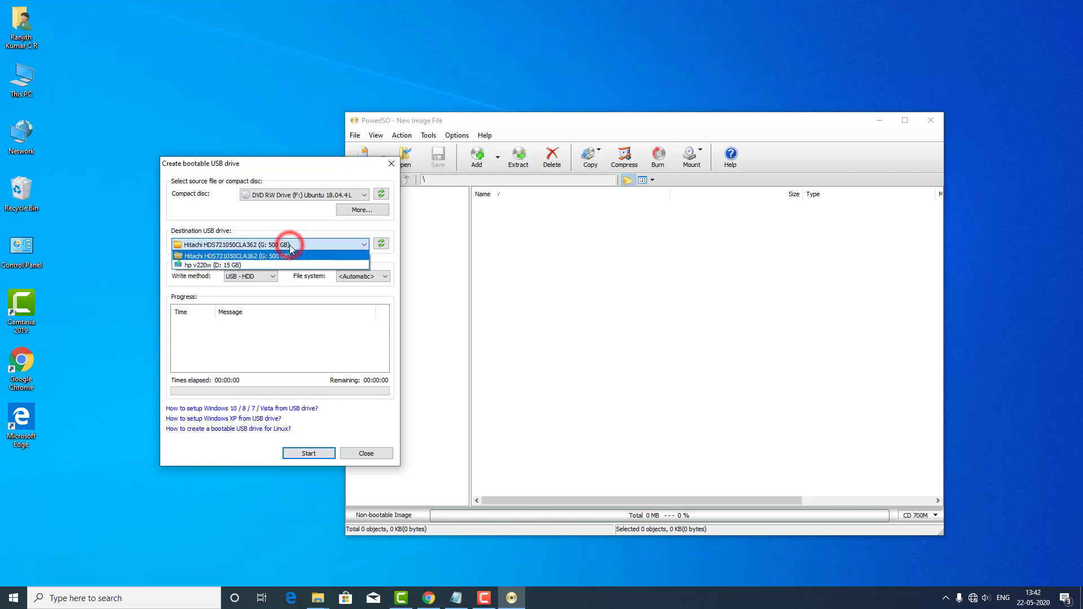
left_click(236, 262)
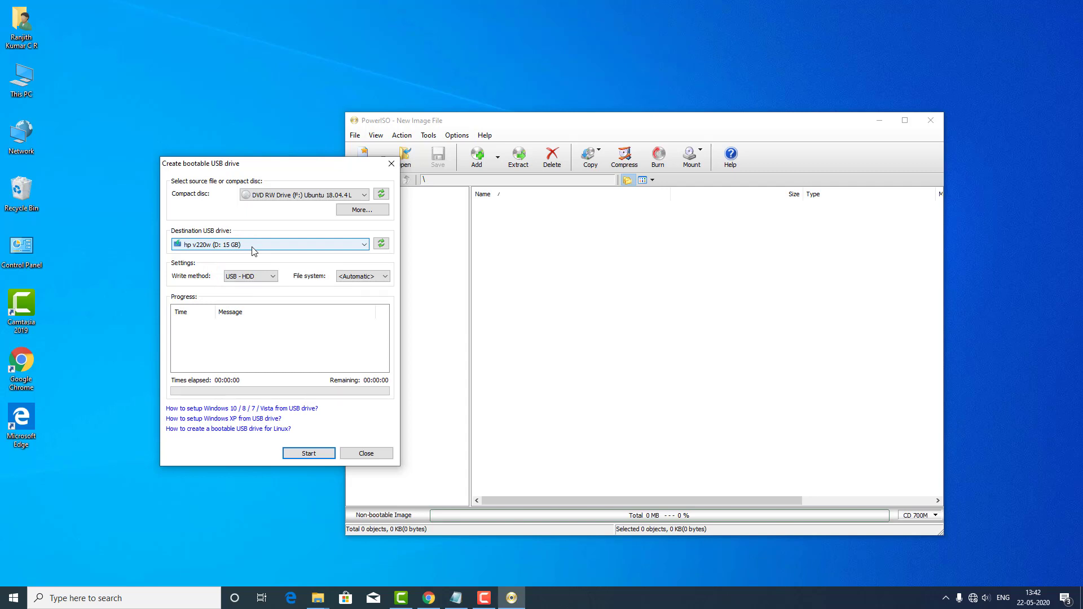
Step: Open This PC maximized and check the used space of the Ubuntu DVD in drive F: in its properties
double_click(22, 76)
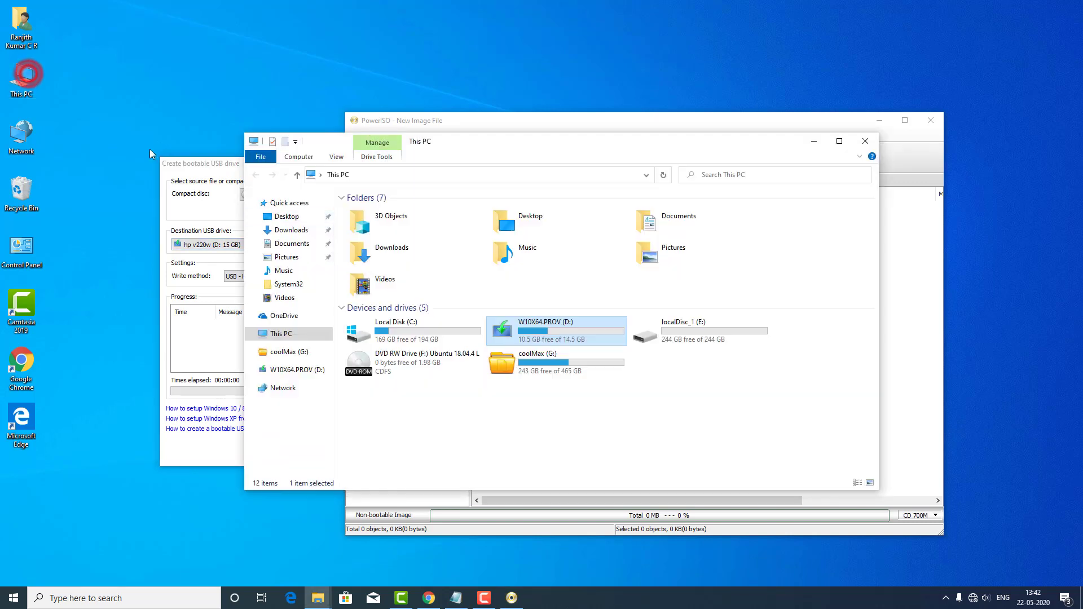
left_click(437, 361)
left_click(840, 141)
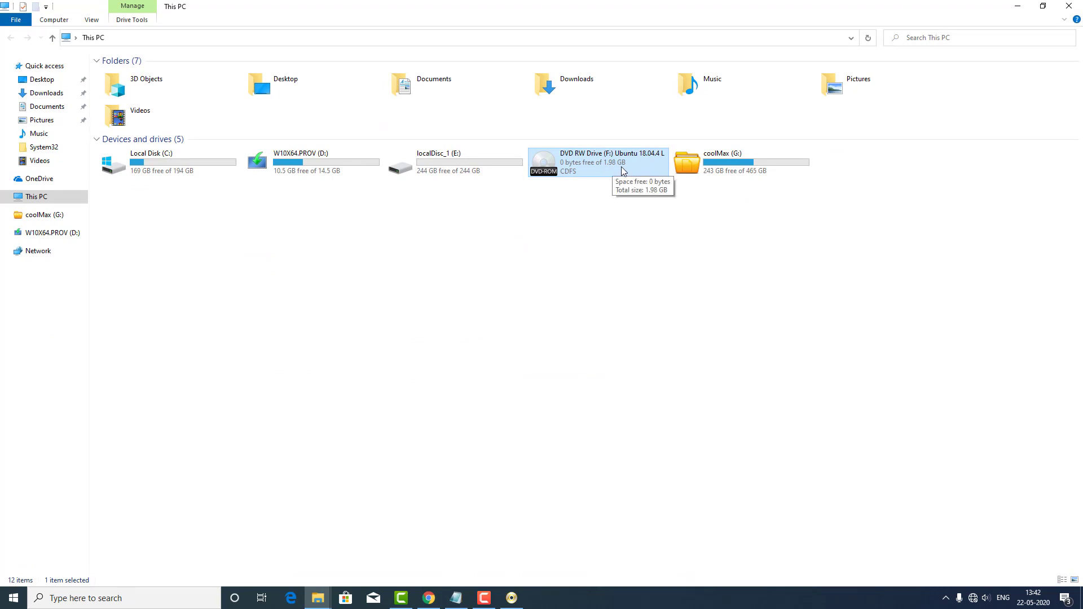
right_click(622, 168)
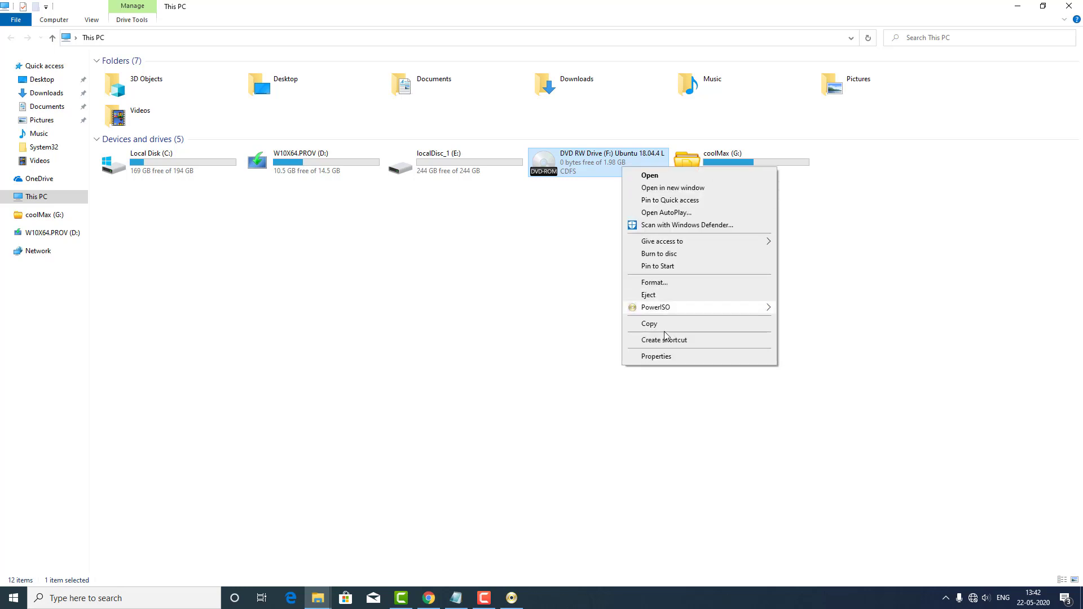
left_click(651, 362)
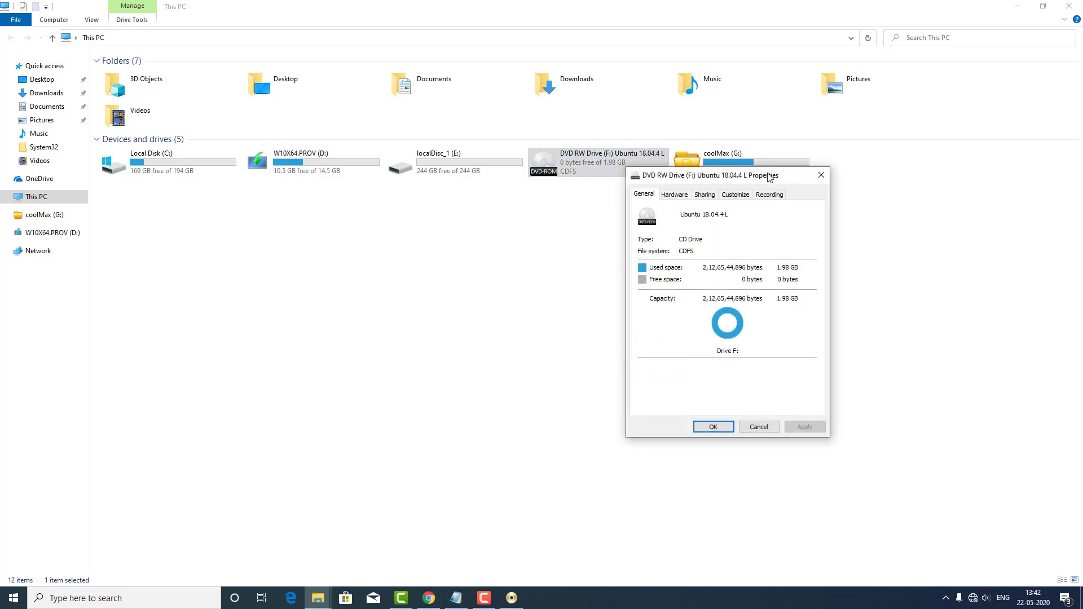
left_click_drag(767, 175, 572, 247)
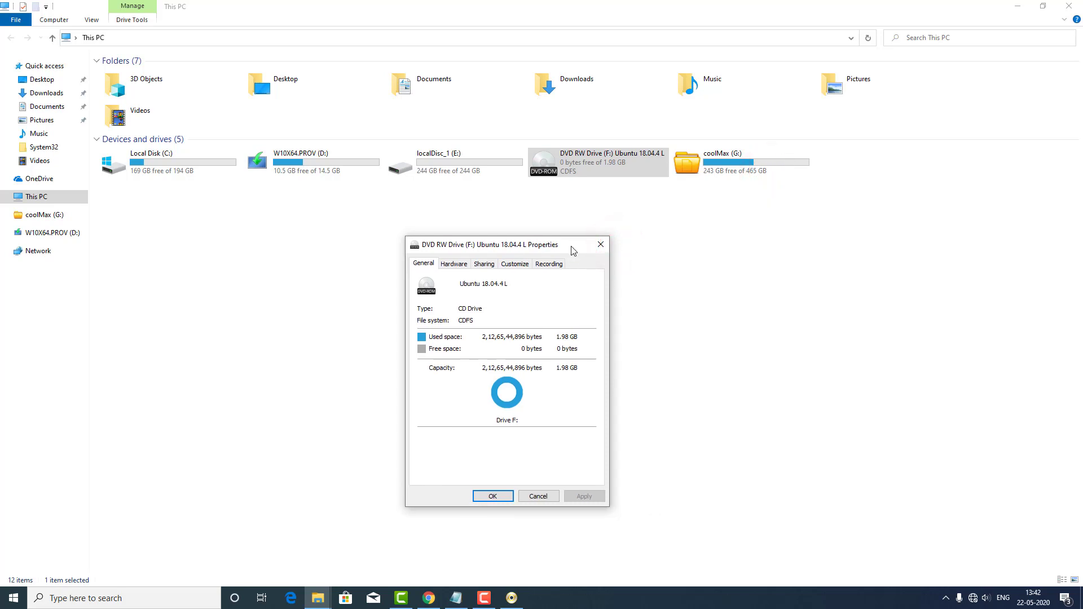
left_click_drag(572, 250, 586, 227)
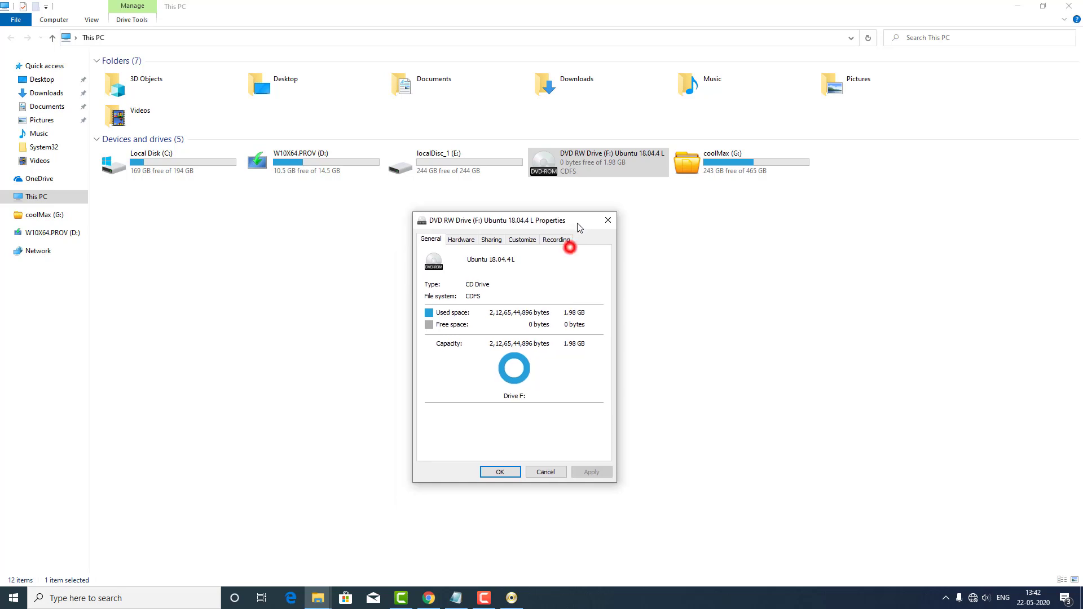
left_click(505, 473)
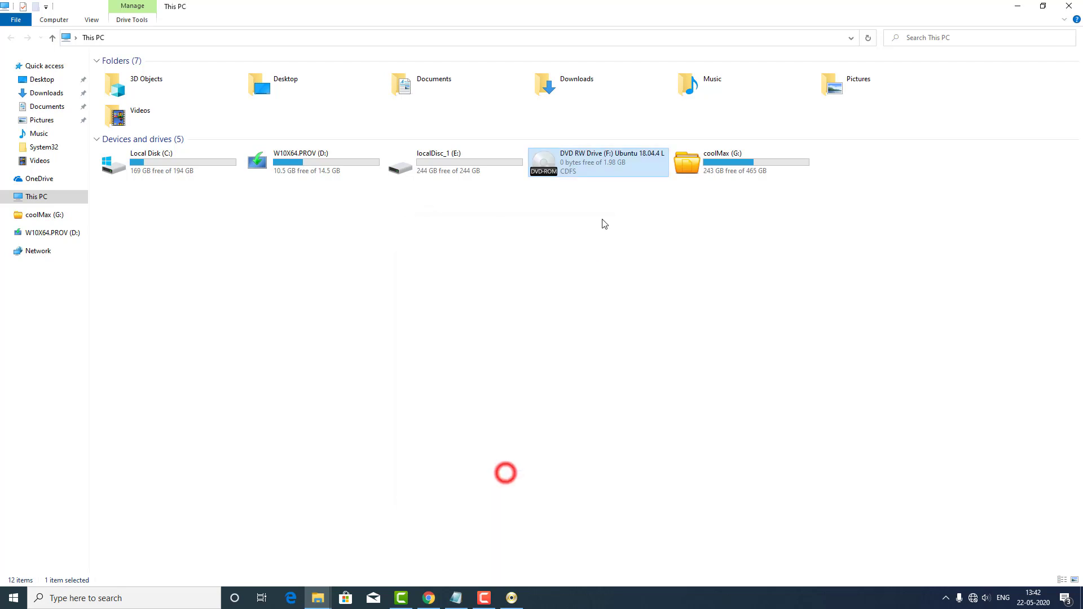
right_click(609, 170)
left_click(630, 360)
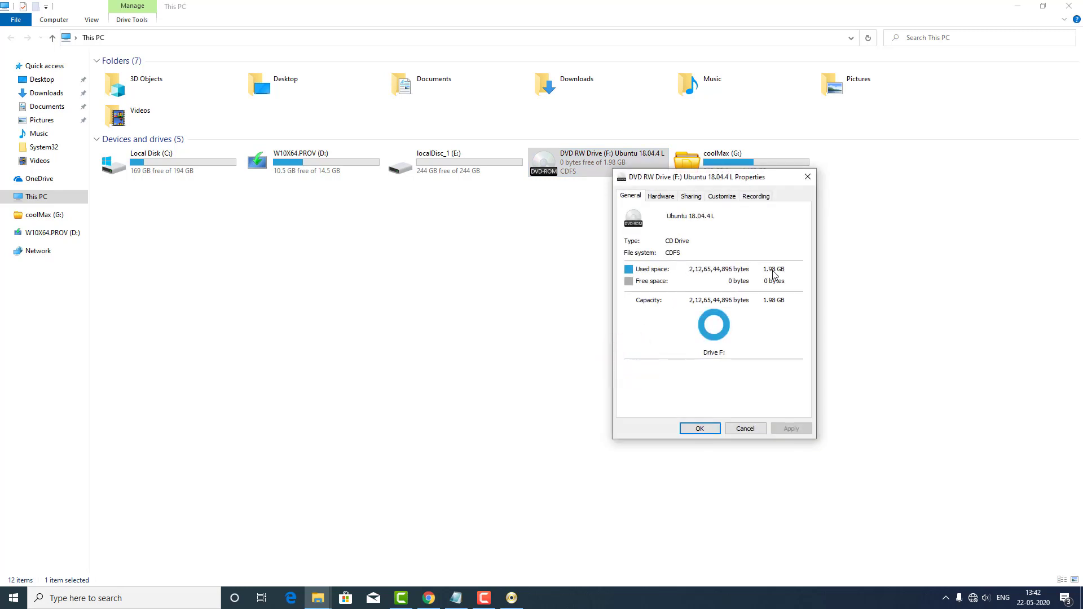
left_click(699, 428)
Step: Check the capacity and free space of the W10X64.PROV (D:) pen drive in its properties, and close This PC
left_click(311, 176)
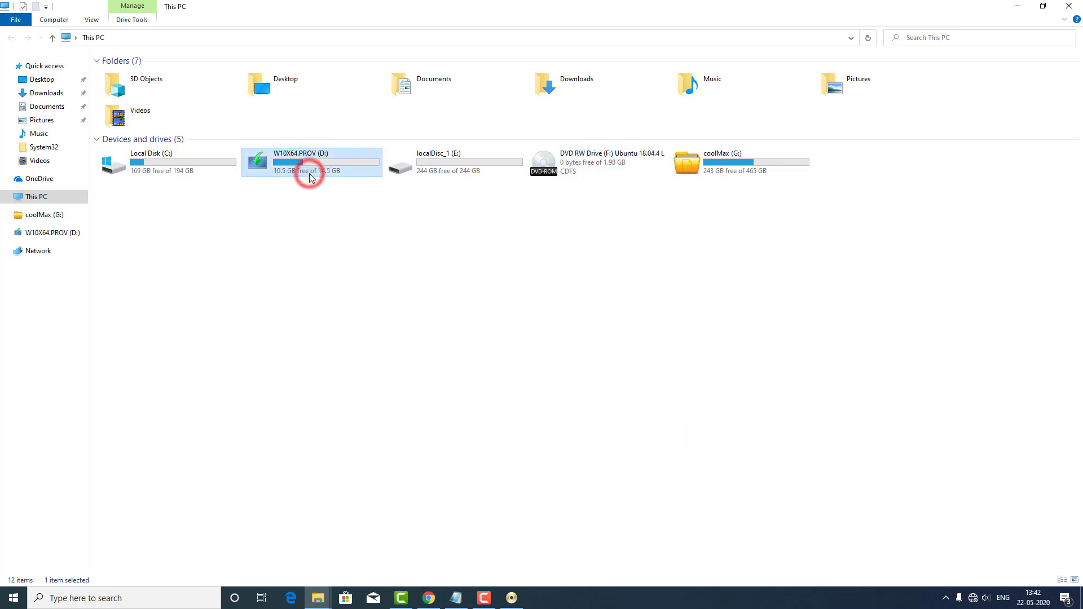
right_click(310, 176)
left_click(334, 415)
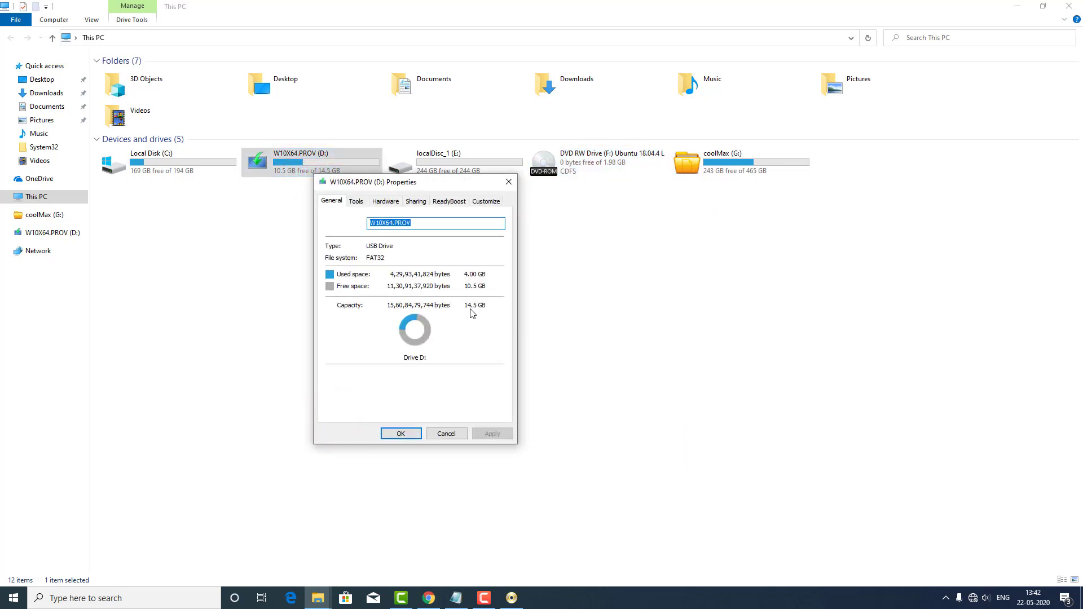
left_click(412, 434)
left_click(536, 323)
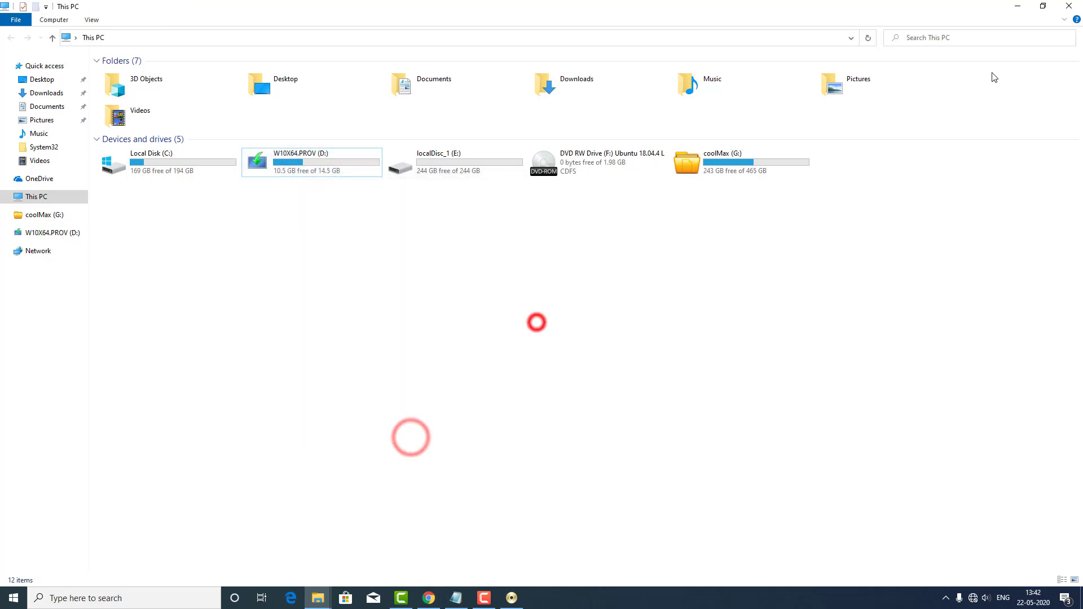
left_click(1068, 6)
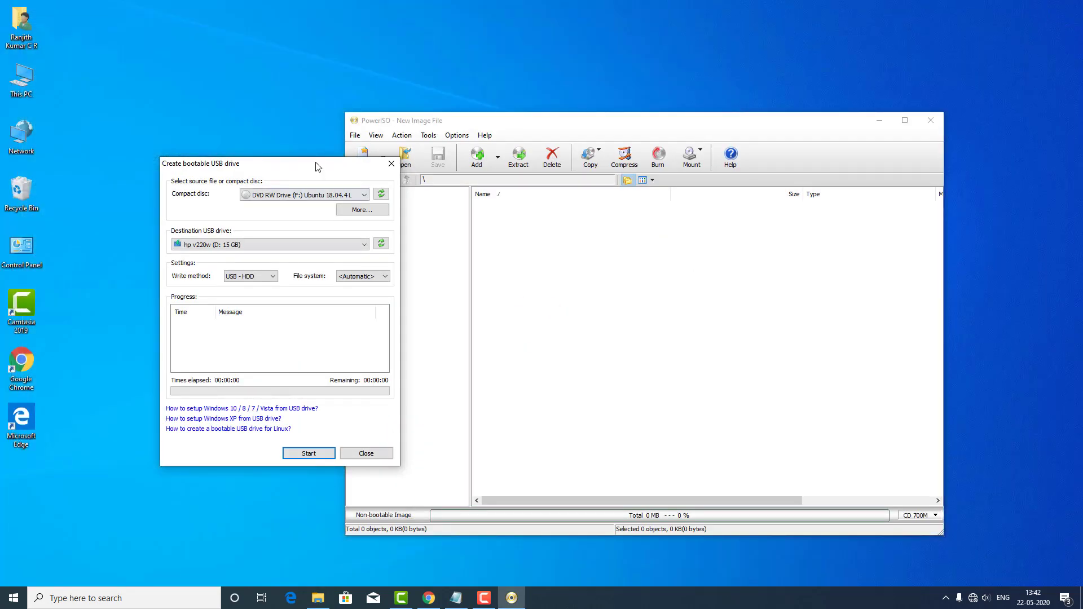
Step: Start writing the pen drive with the USB-HDD method, agree to overwrite all its data, and move the progress dialog aside
left_click(261, 275)
left_click(257, 288)
left_click(312, 454)
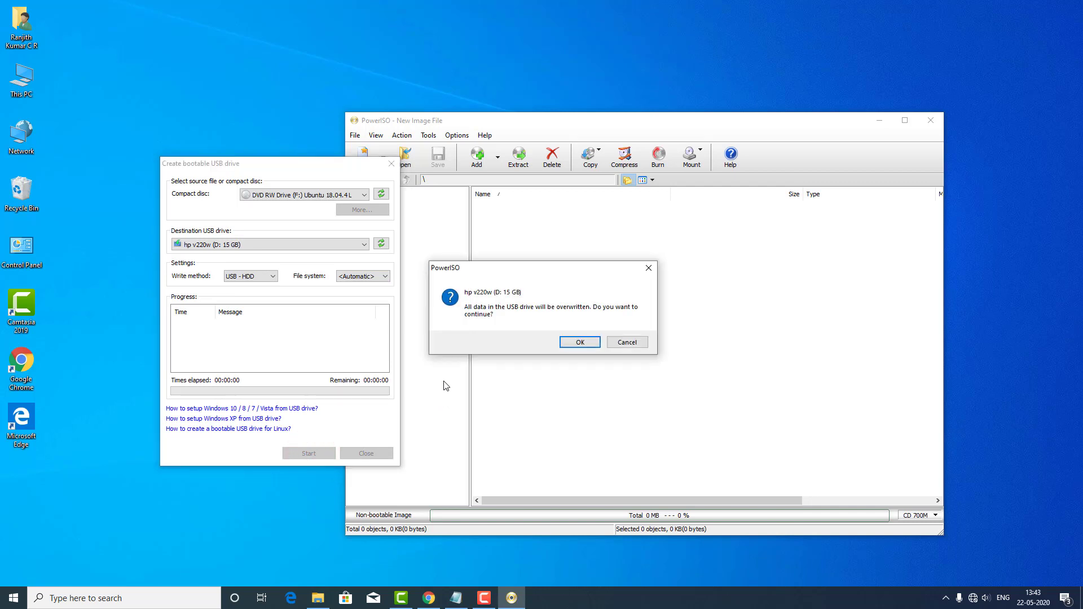
left_click_drag(533, 279, 527, 297)
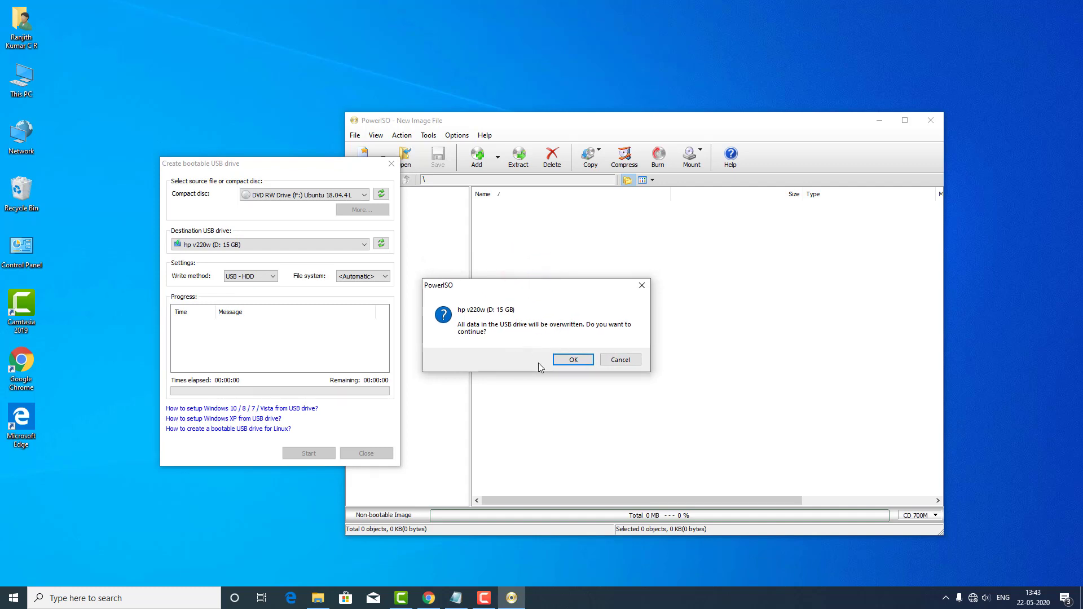
left_click(571, 360)
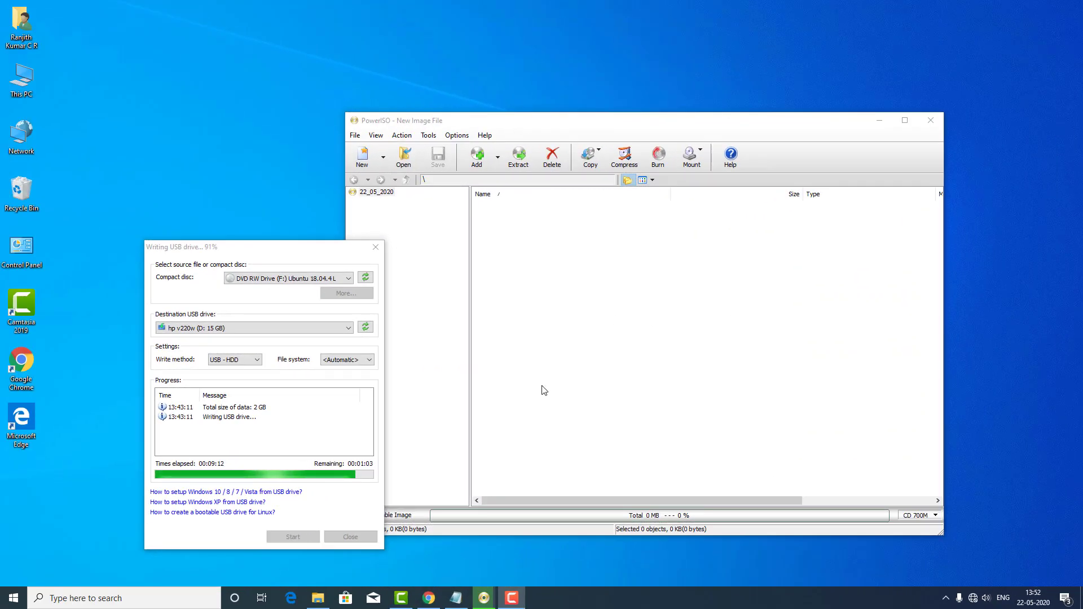
left_click(225, 246)
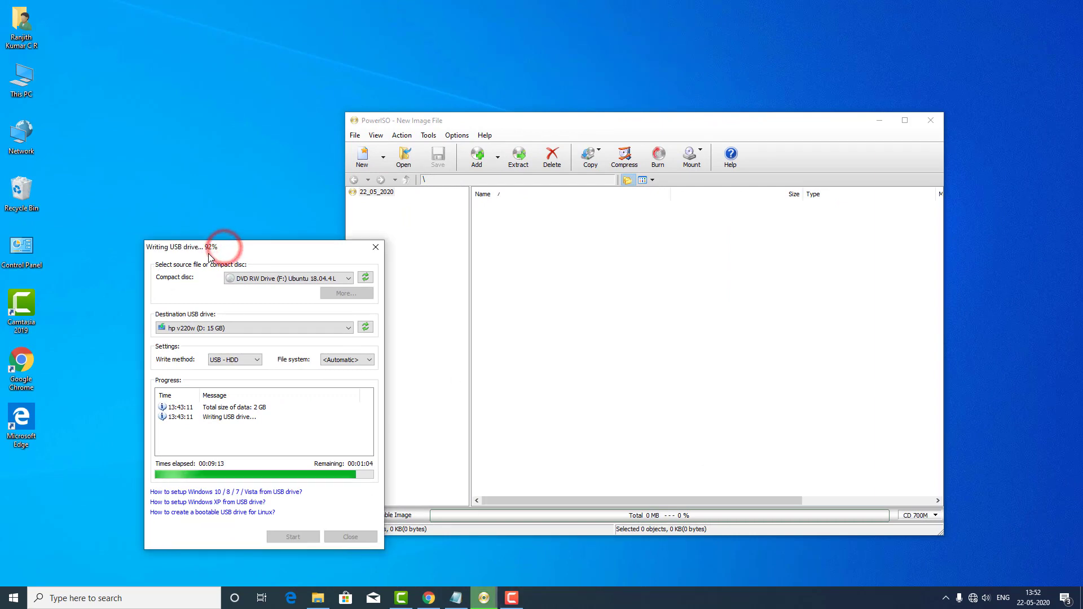
left_click_drag(238, 248, 194, 123)
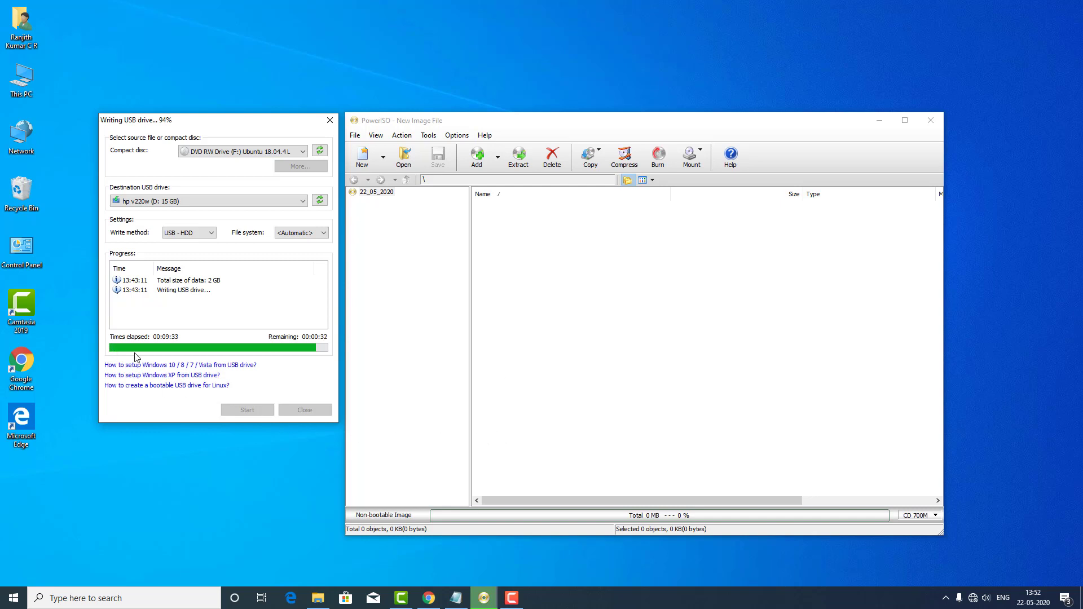
Step: Switch to the Notepad notes and add the line "Cycle Redundancy Check" below "D Drive (Pen Drive)"
left_click(456, 599)
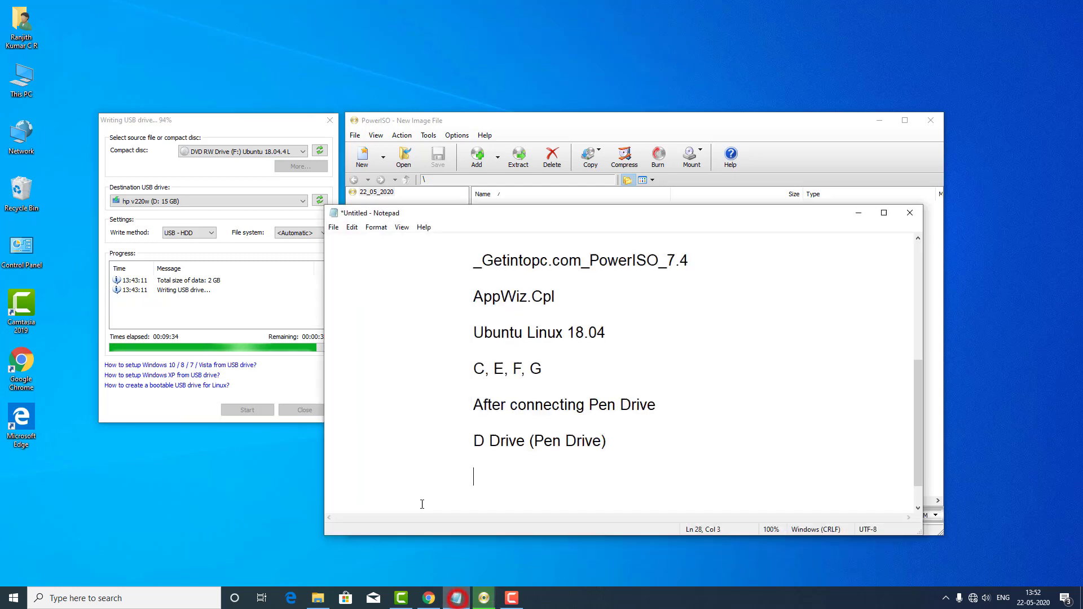
type("Cycle")
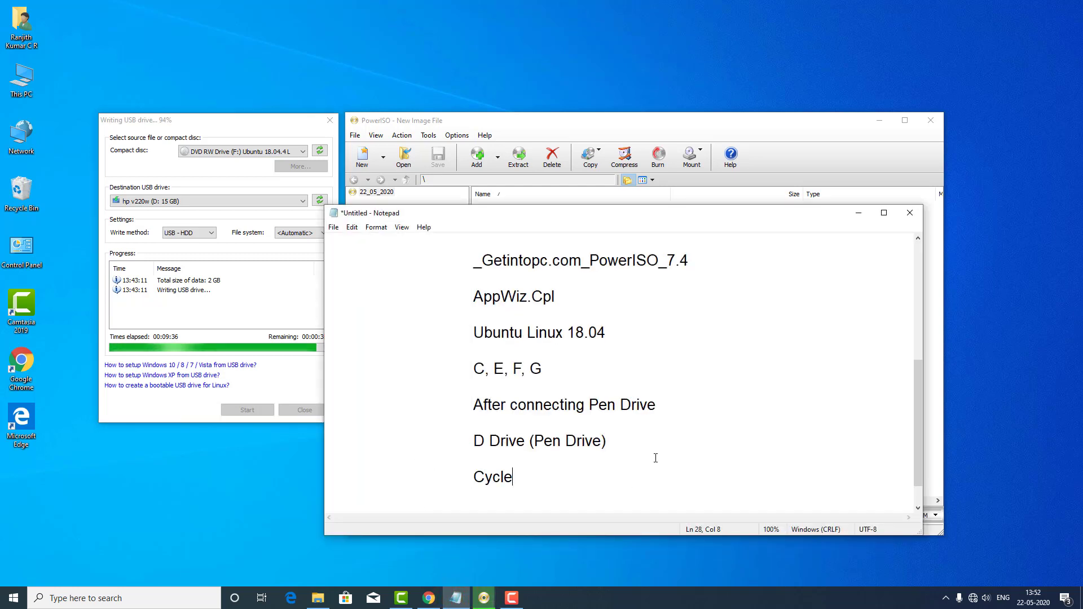
key("BackSpace")
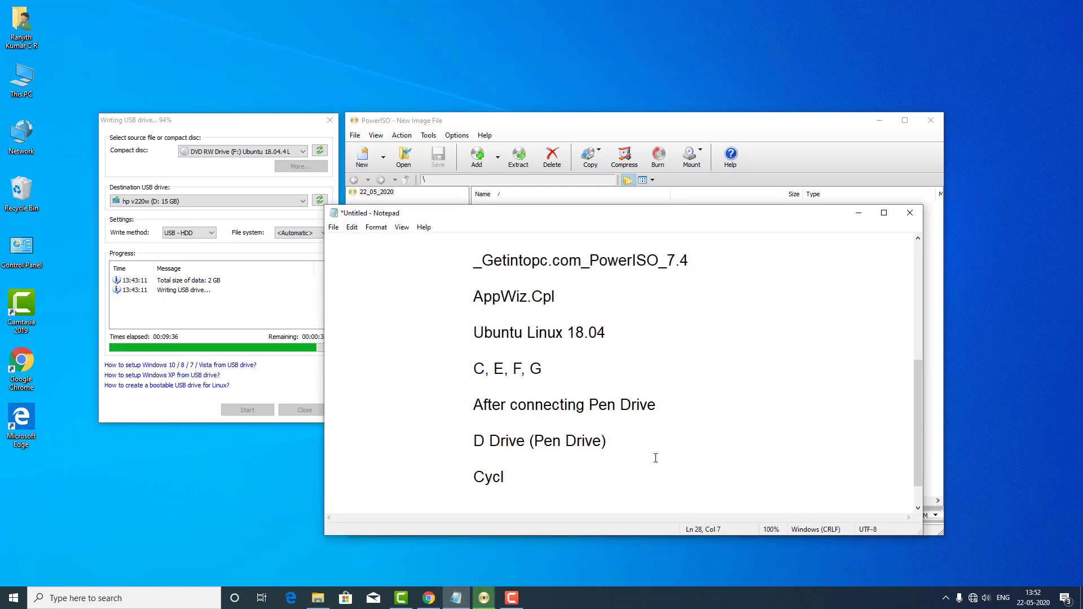
type("e ")
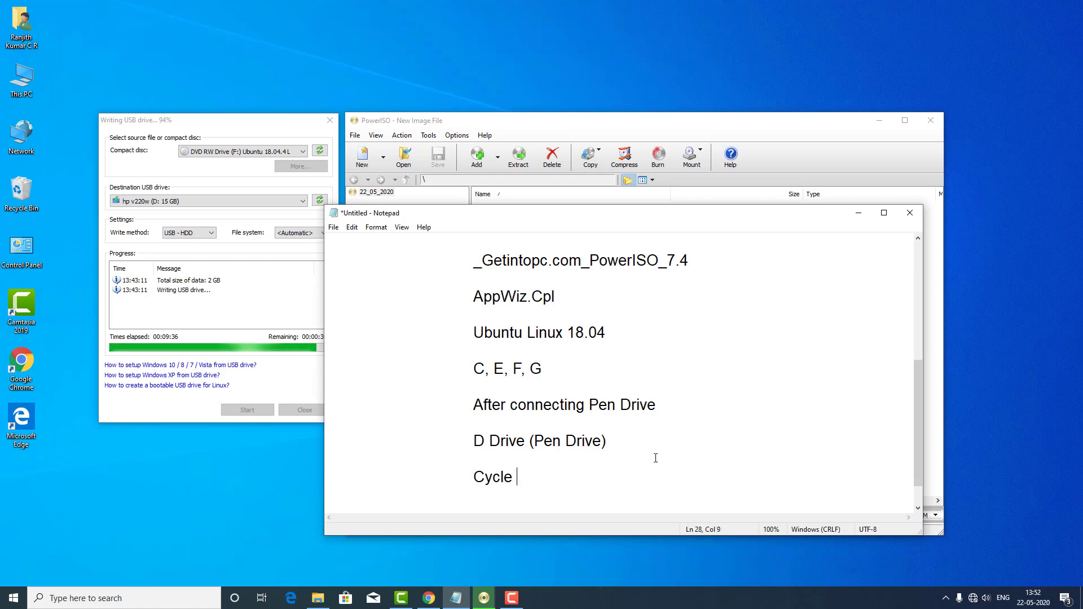
type("Redunda")
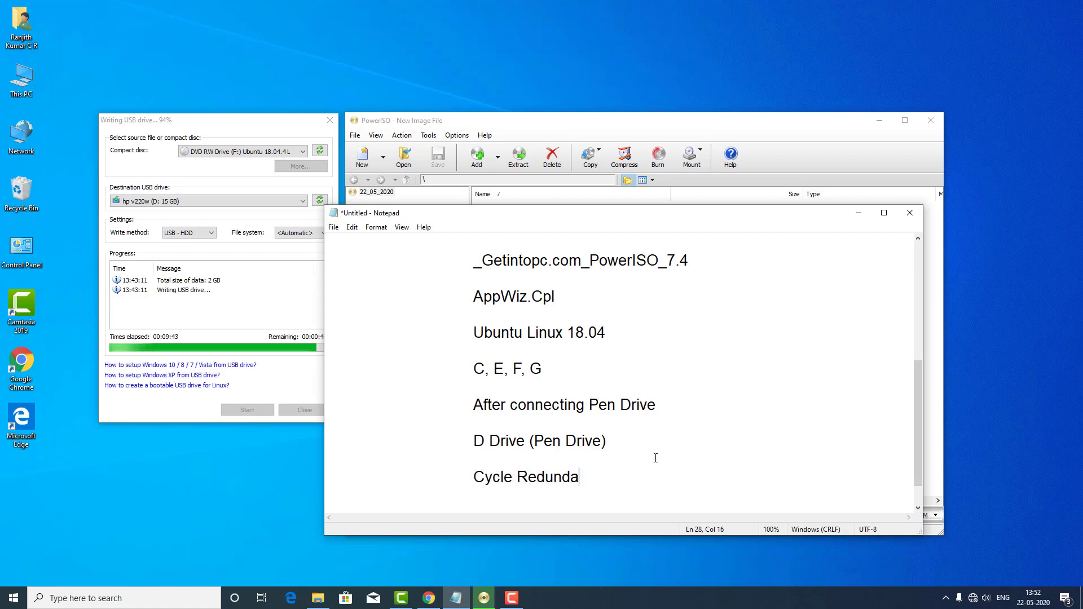
type("ncy Check")
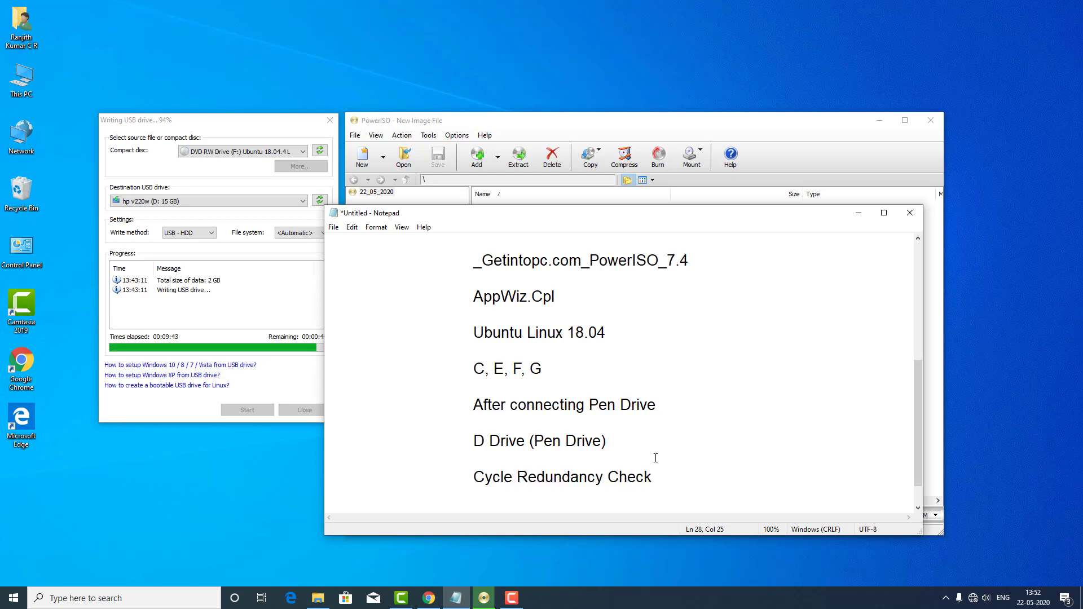
Step: Enclose the text "Cycle Redundancy Check" in parentheses
type(")")
key("Left")
key("Left")
key("Left")
key("Left")
key("Left")
key("Left")
key("Left")
key("Left")
key("Left")
key("Left")
key("Left")
key("Left")
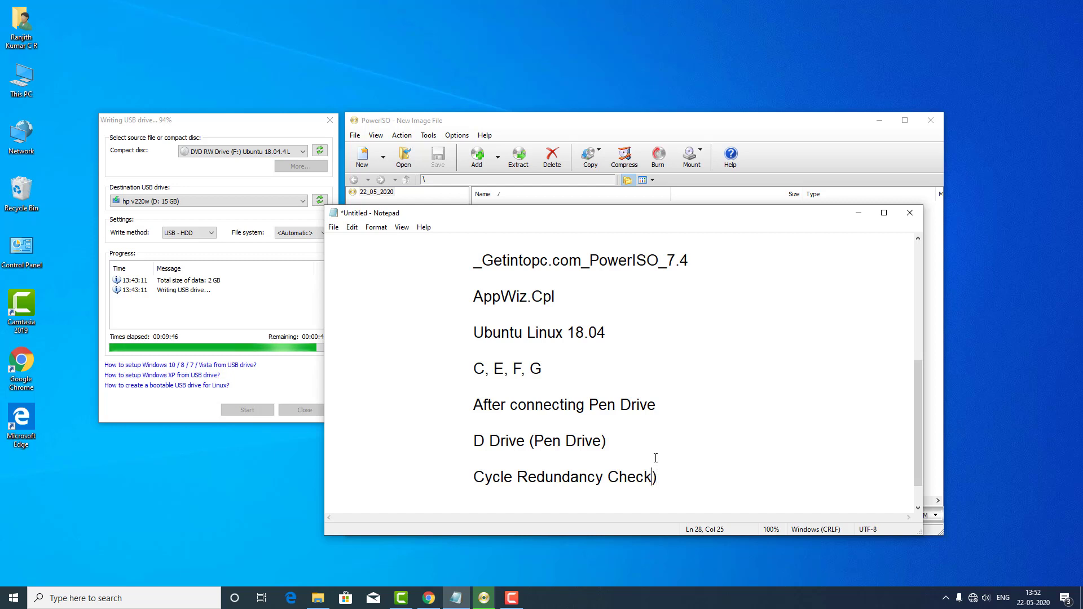
type("(")
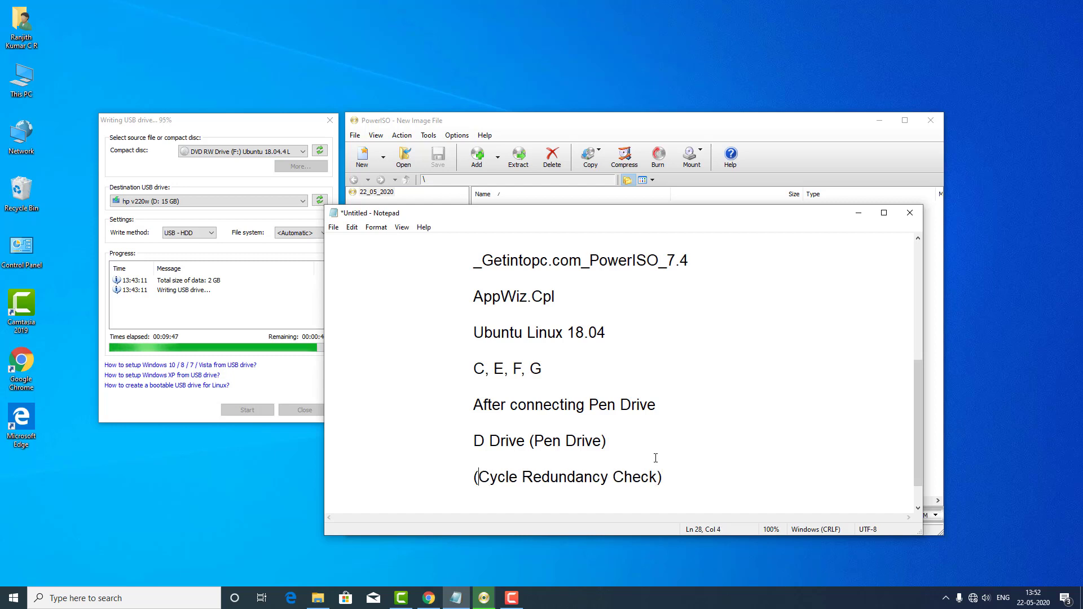
Step: Underline the "(Cycle Redundancy Check)" line with a row of tildes and start a new line below it
key("End")
key("Return")
type("~")
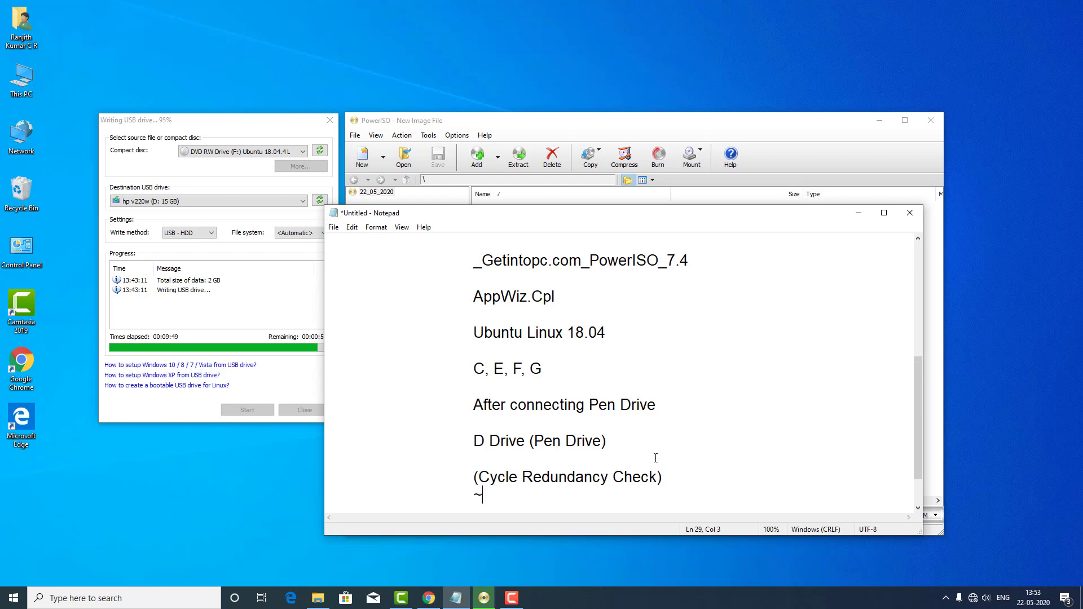
type("~~~~~~~~~~~~~~~~~~~")
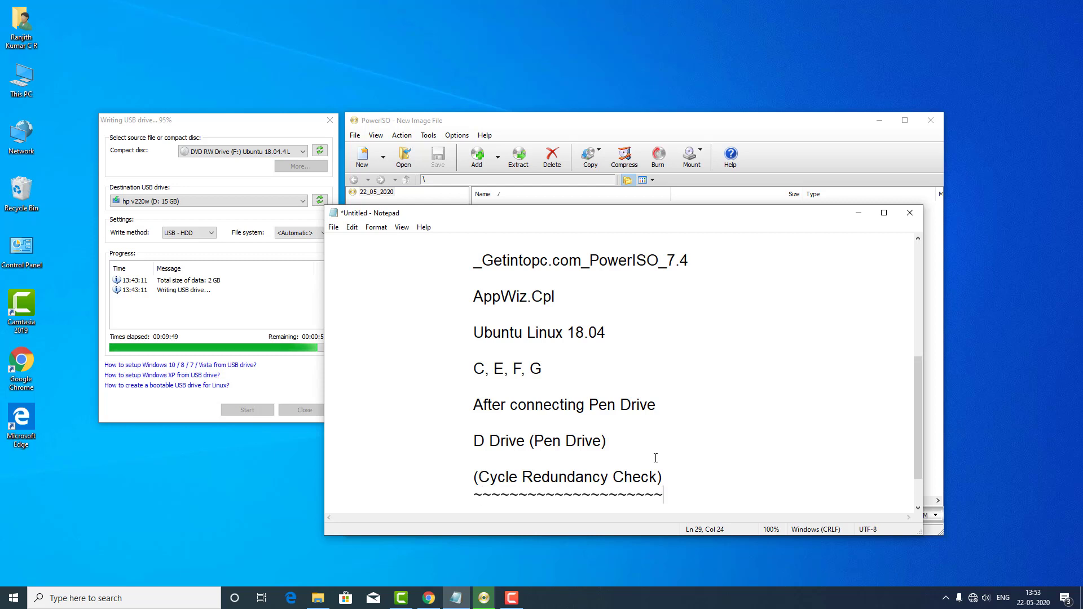
key("Return")
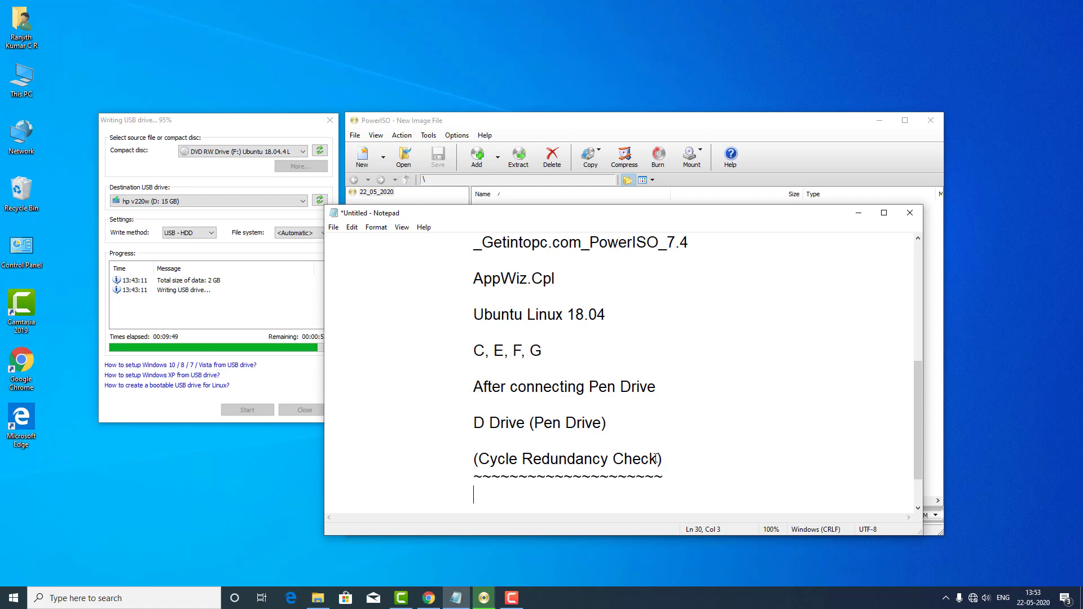
Step: Minimize Notepad and move the USB writing dialog and the F:\ data error message apart so both can be read
triple_click(470, 457)
left_click(499, 499)
left_click(859, 216)
left_click_drag(198, 121, 610, 212)
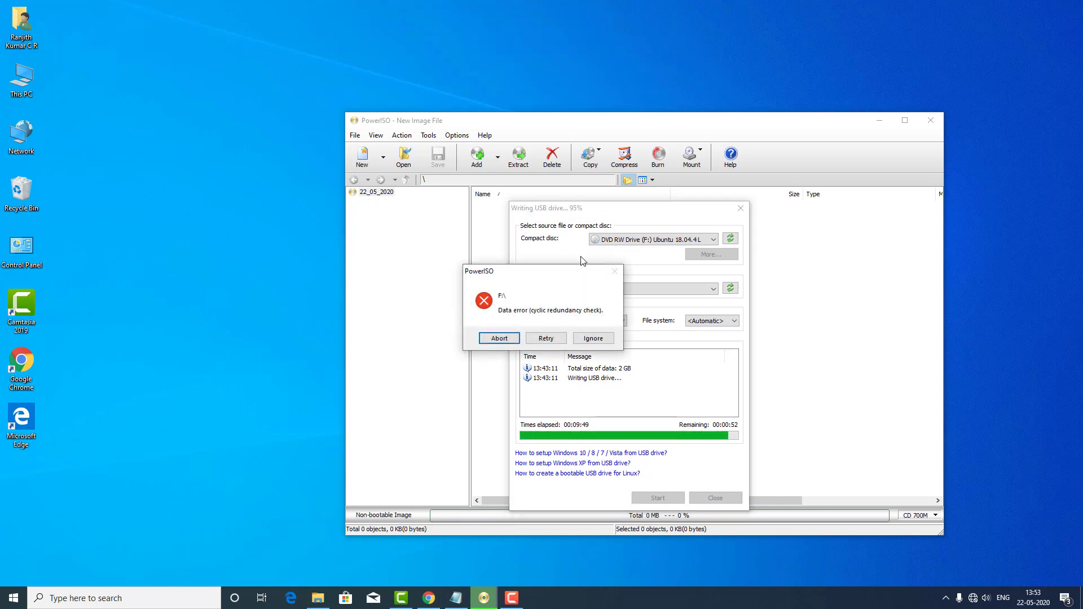
left_click_drag(569, 275, 350, 310)
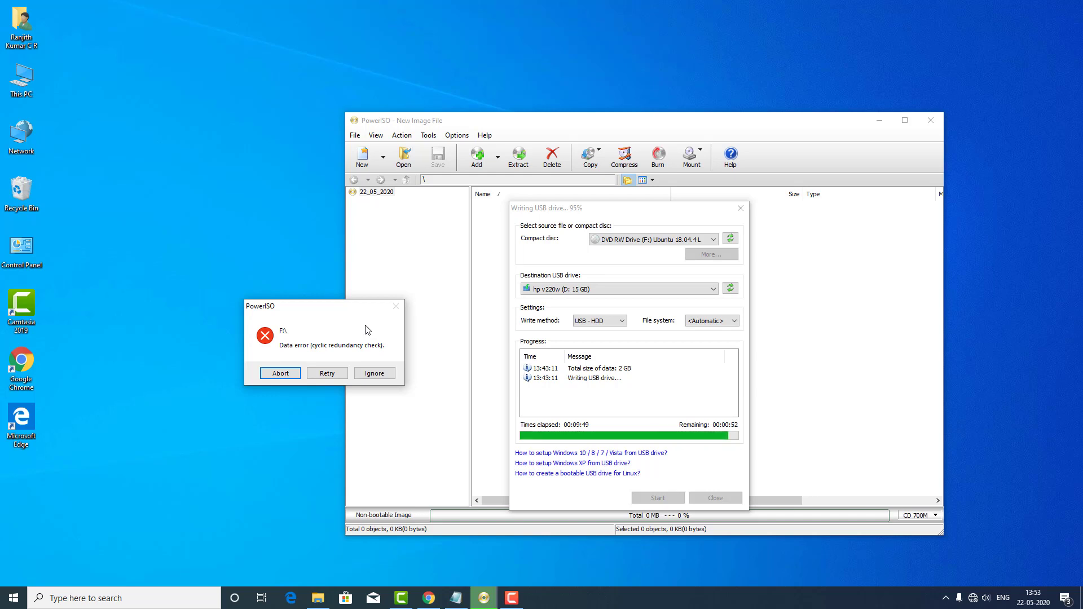
left_click_drag(358, 312, 377, 299)
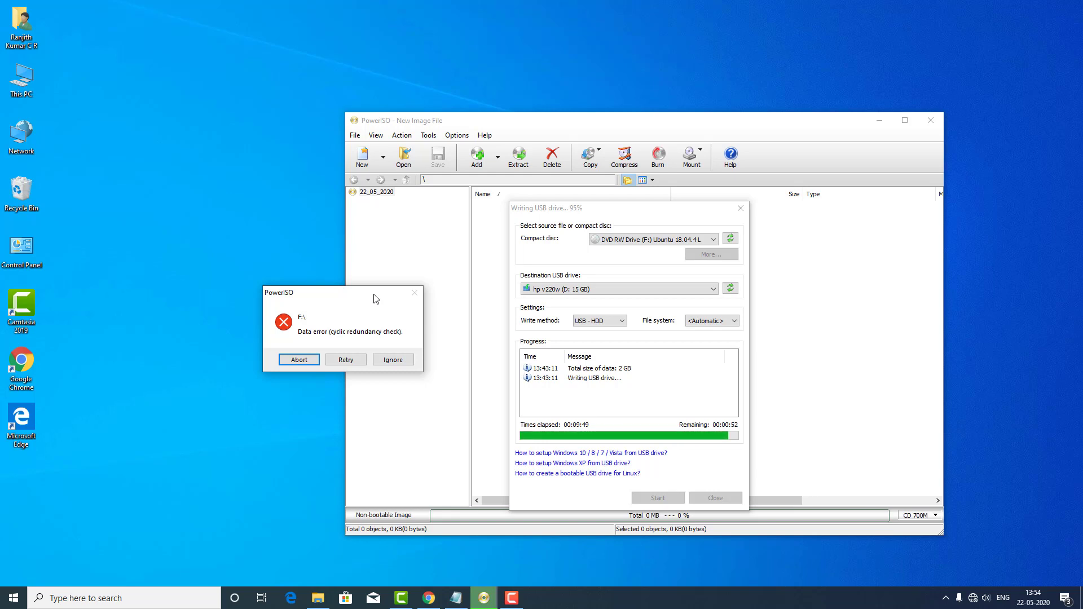
Step: Retry reading the DVD in drive F: until writing resumes, and dismiss the DVD drive notification
left_click(354, 360)
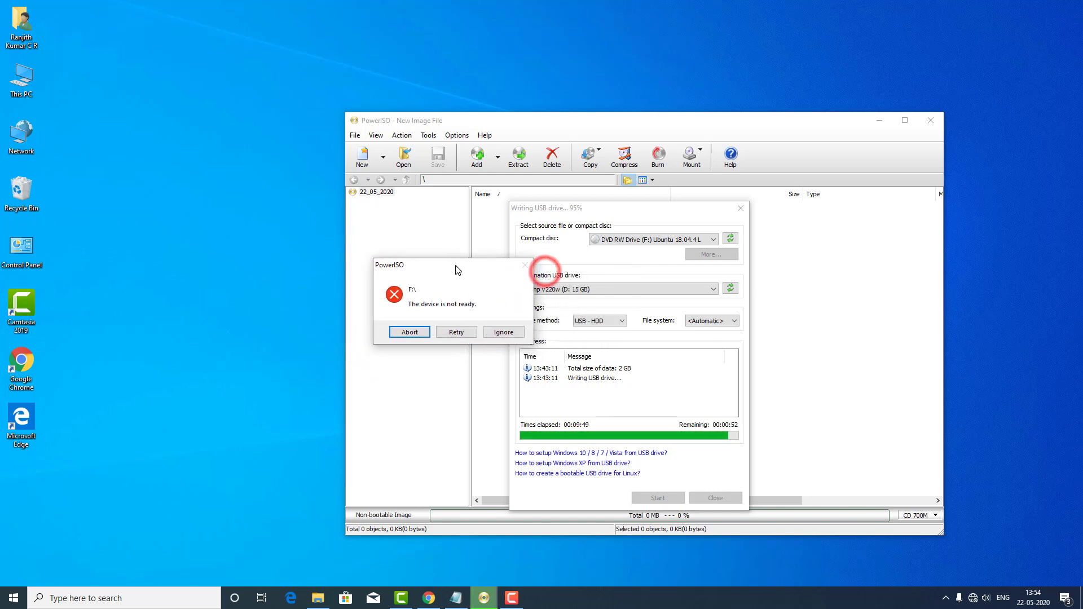
left_click(458, 334)
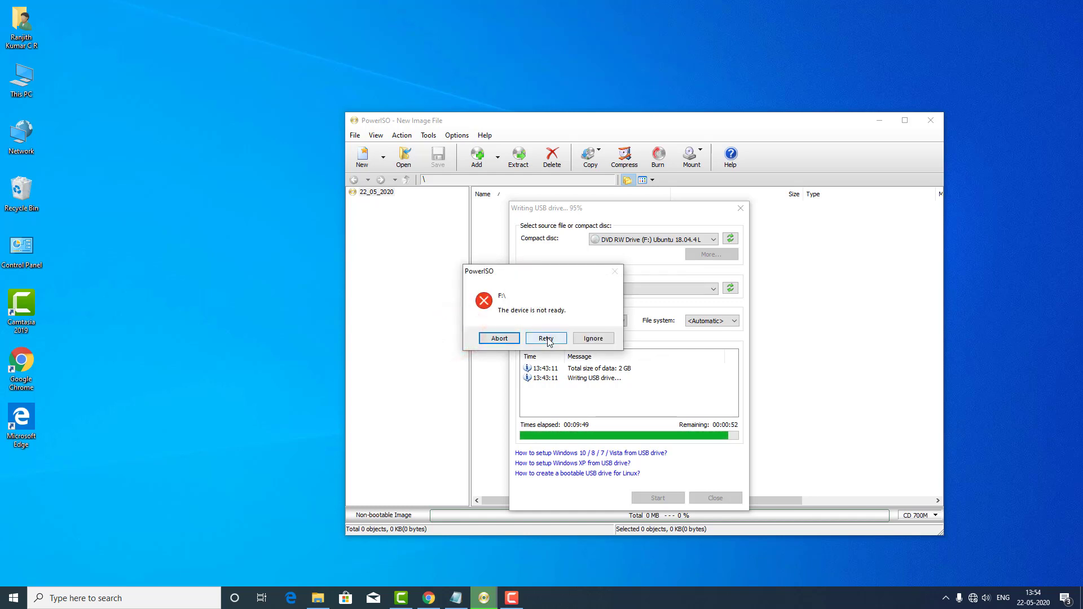
left_click(546, 339)
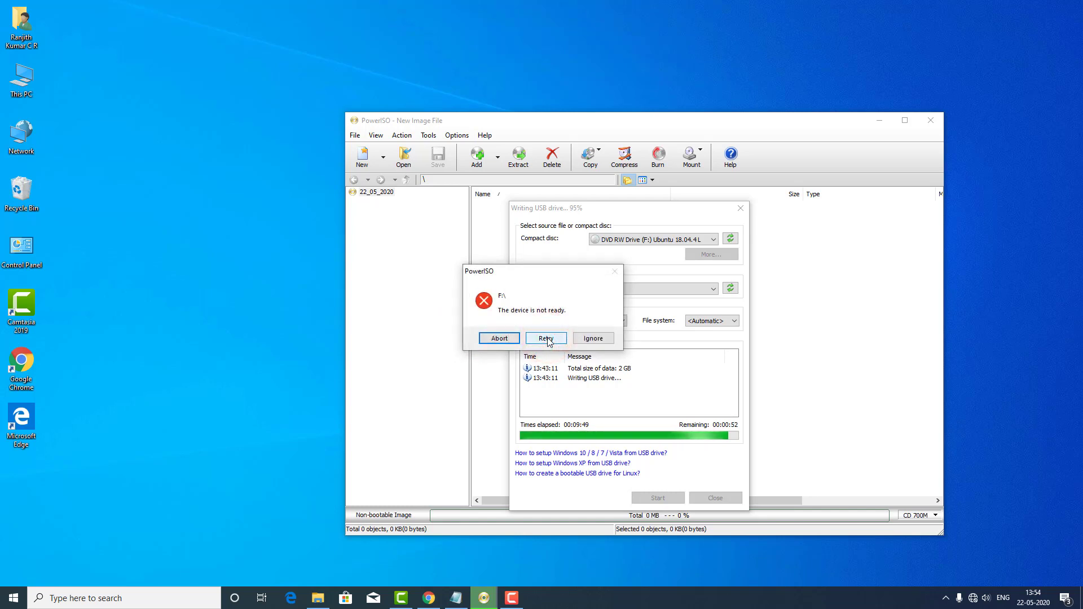
left_click(546, 339)
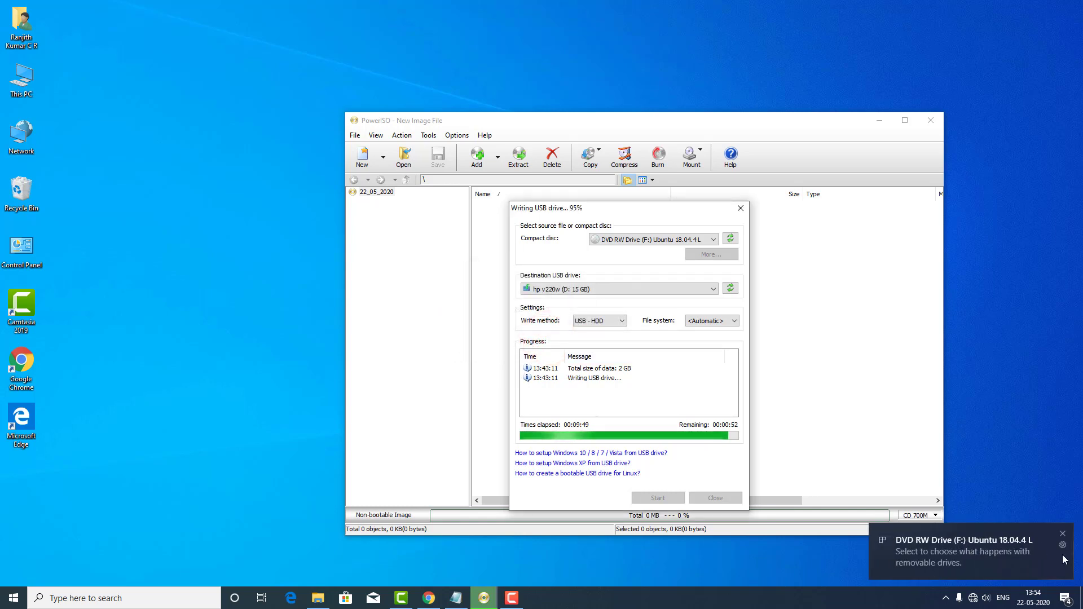
left_click(1063, 534)
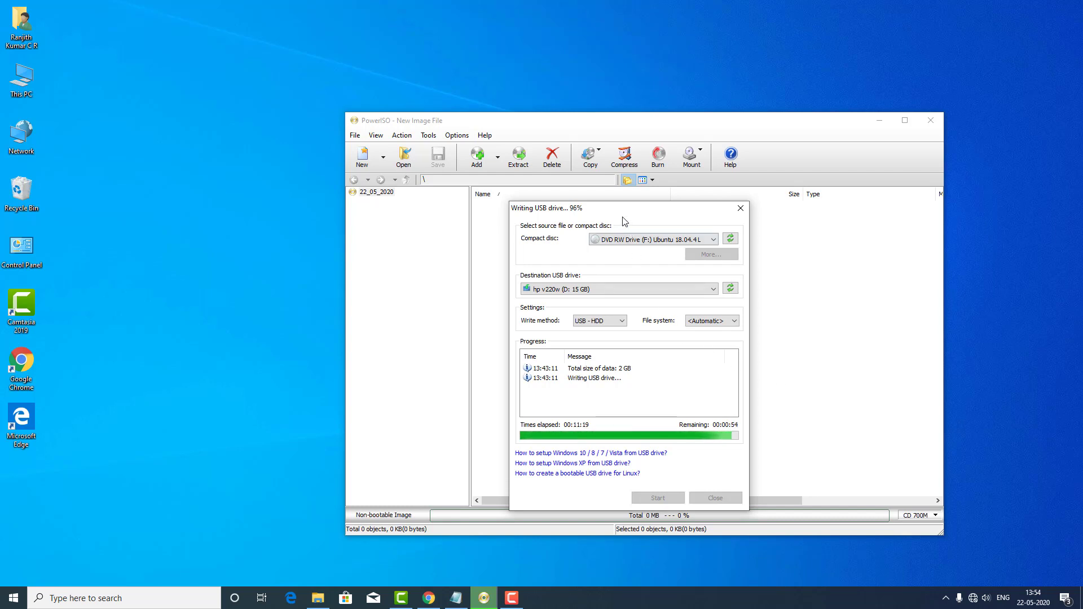
Step: Let the USB write finish, acknowledge its completion, and close the Create bootable USB drive dialog and PowerISO
left_click_drag(623, 208, 503, 243)
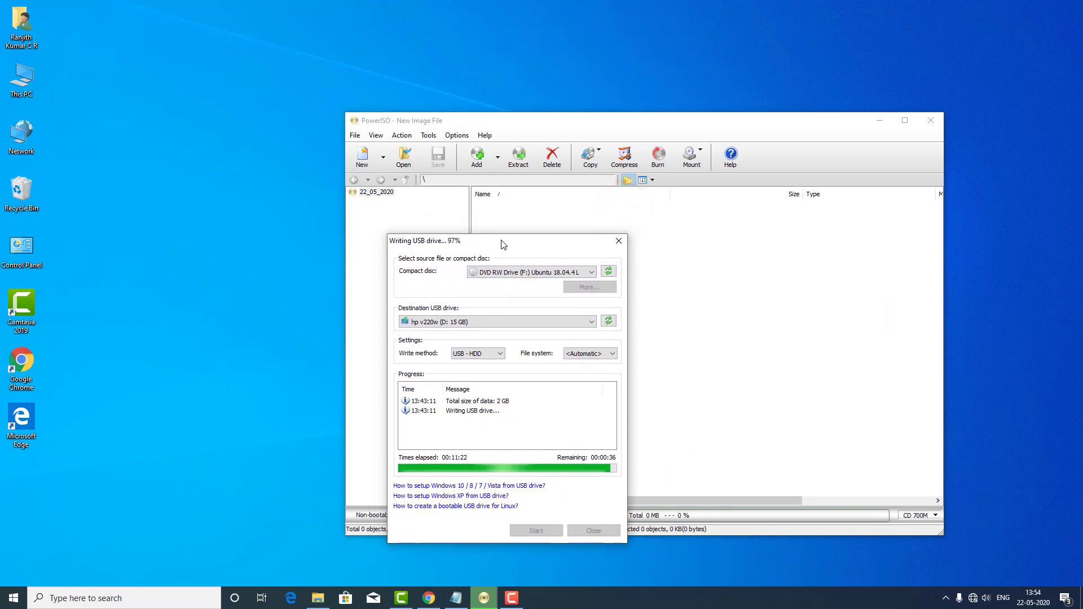
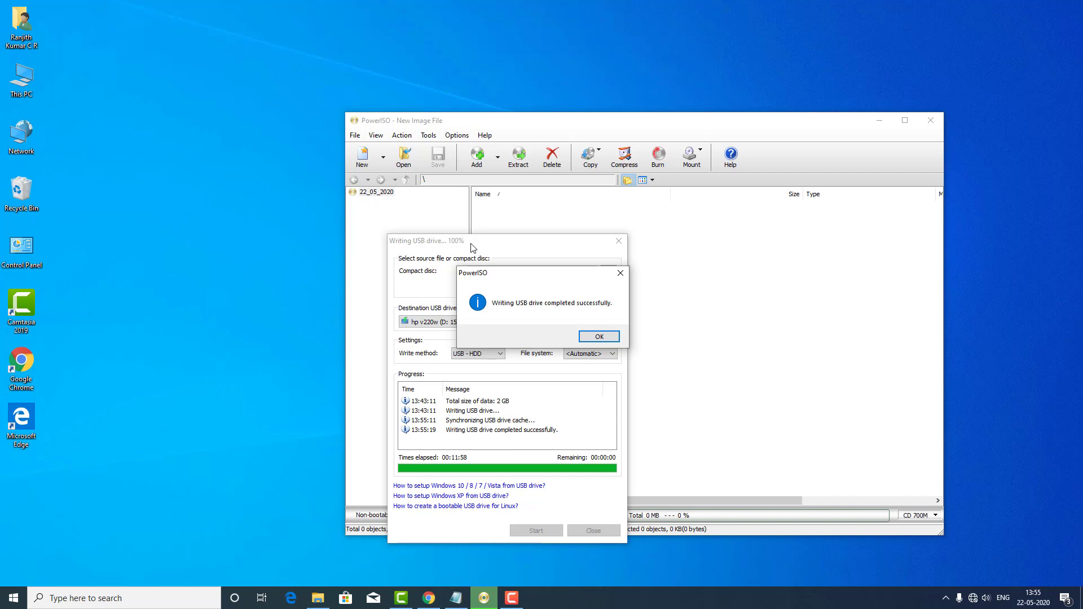
left_click_drag(543, 276, 718, 243)
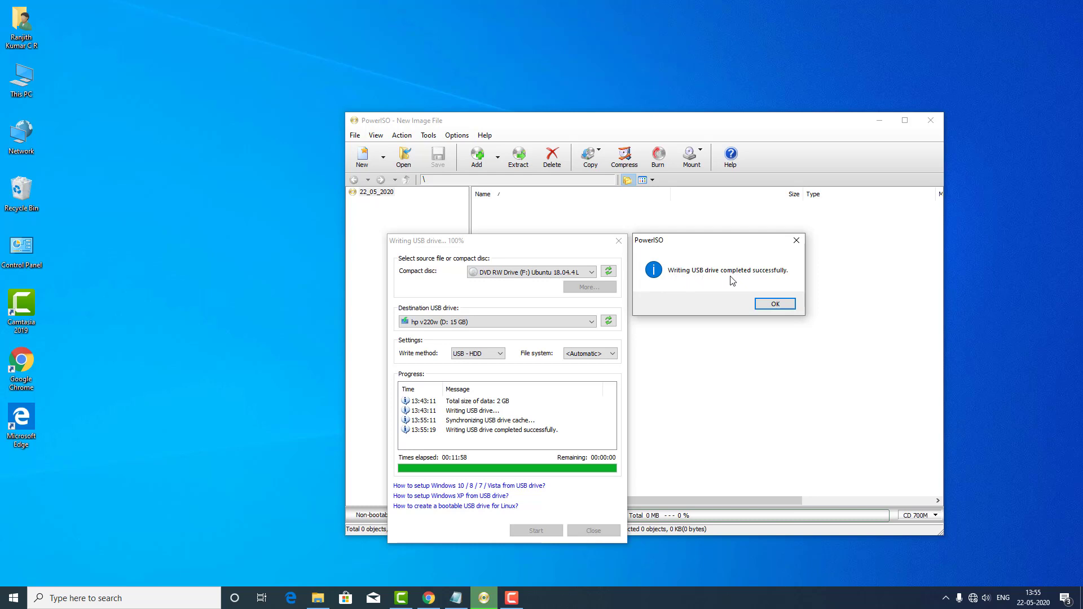
left_click(782, 304)
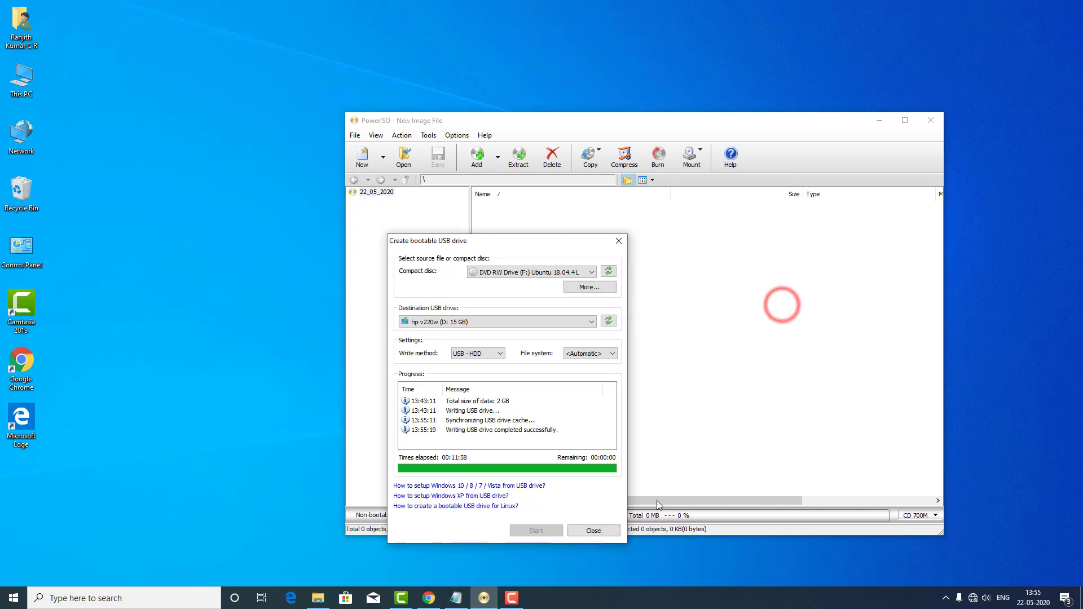
left_click(593, 530)
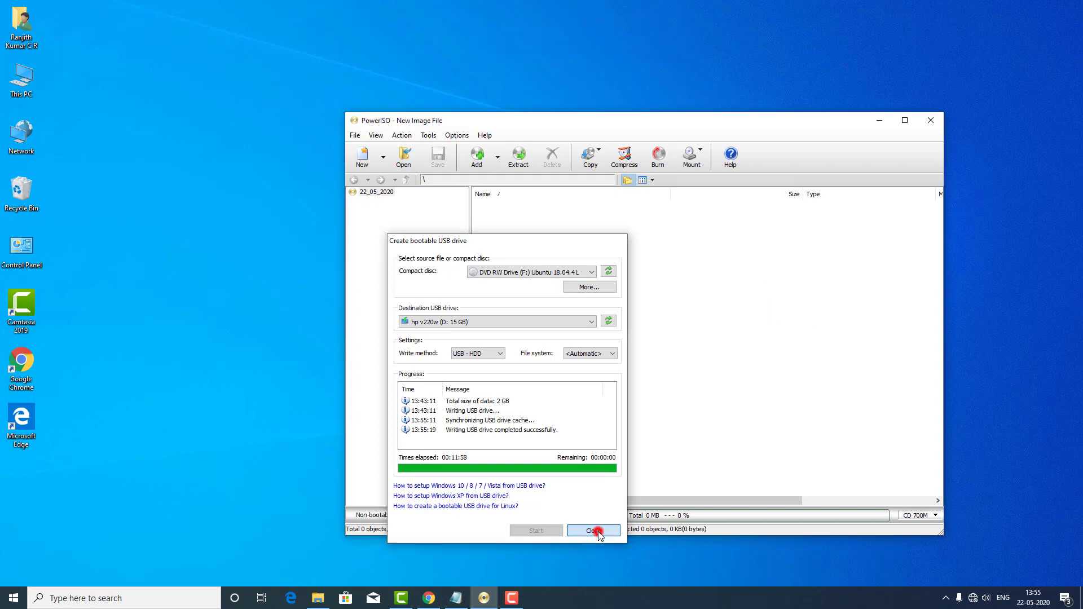
left_click(928, 120)
left_click(541, 304)
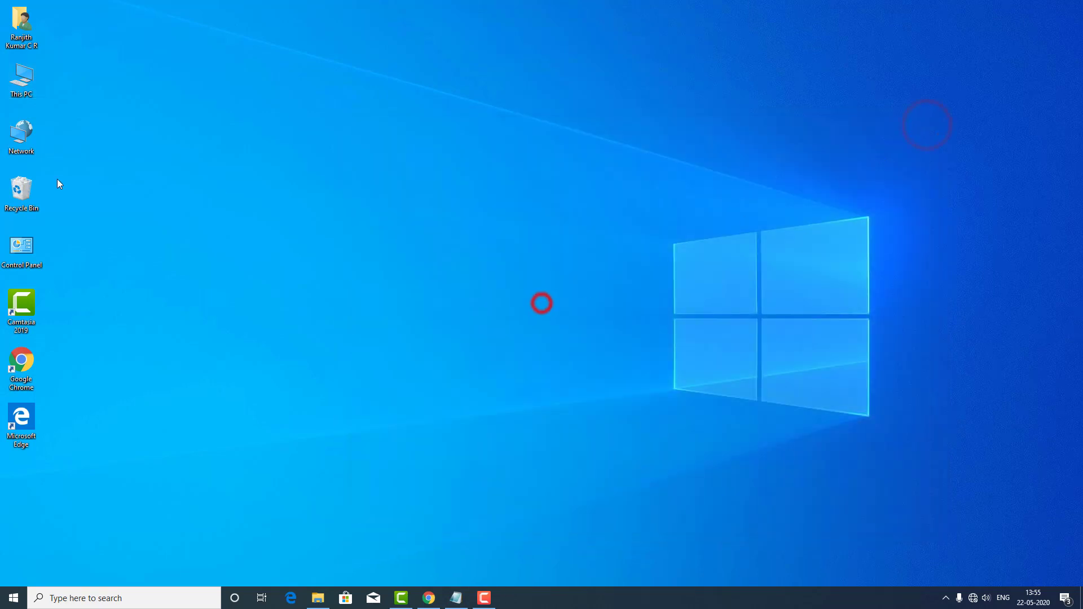
Step: Open This PC, check the Ubuntu 18.0 (D:) pen drive's name and free space, and close the window
double_click(11, 85)
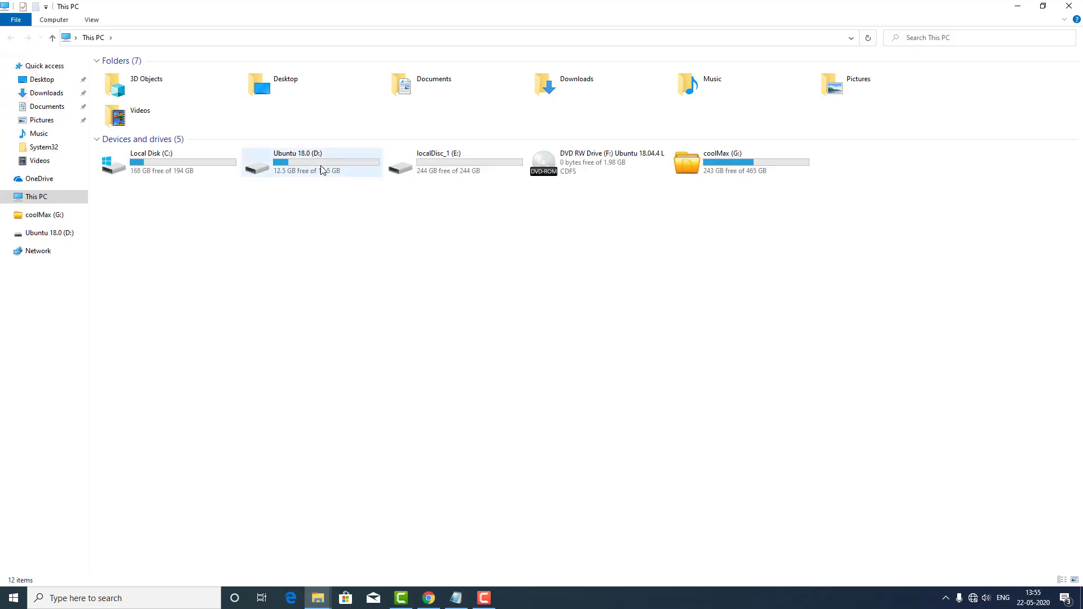
left_click(321, 167)
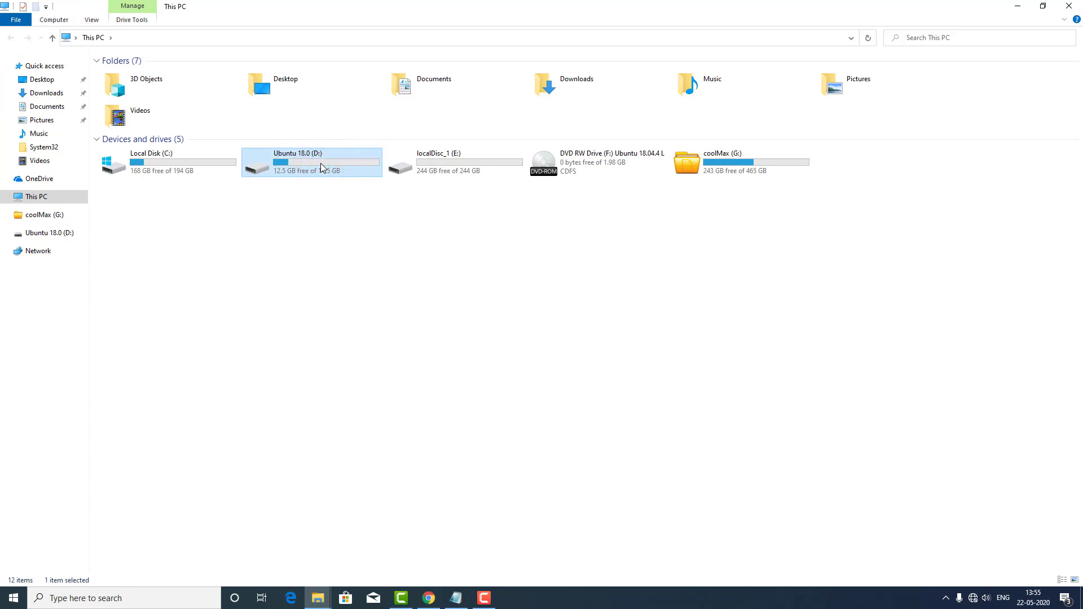
left_click(320, 223)
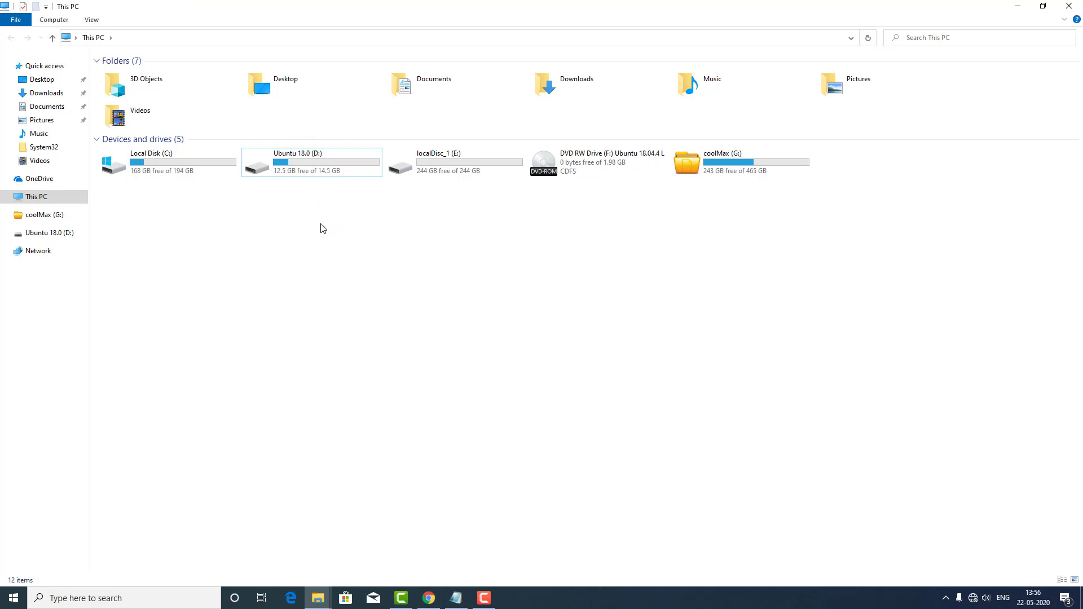
left_click(1069, 5)
right_click(495, 209)
left_click(514, 242)
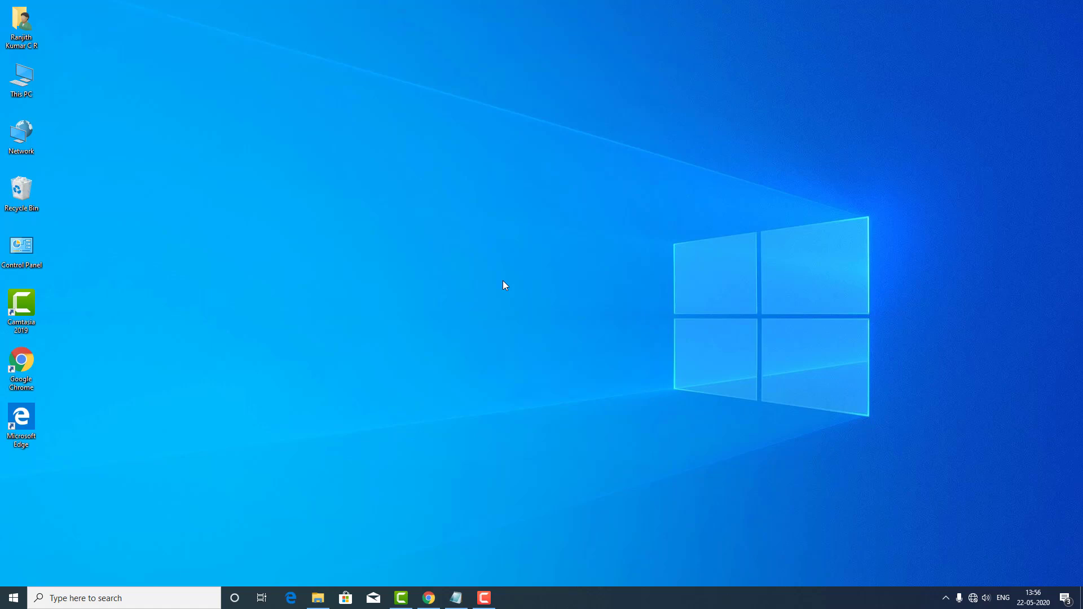
right_click(509, 264)
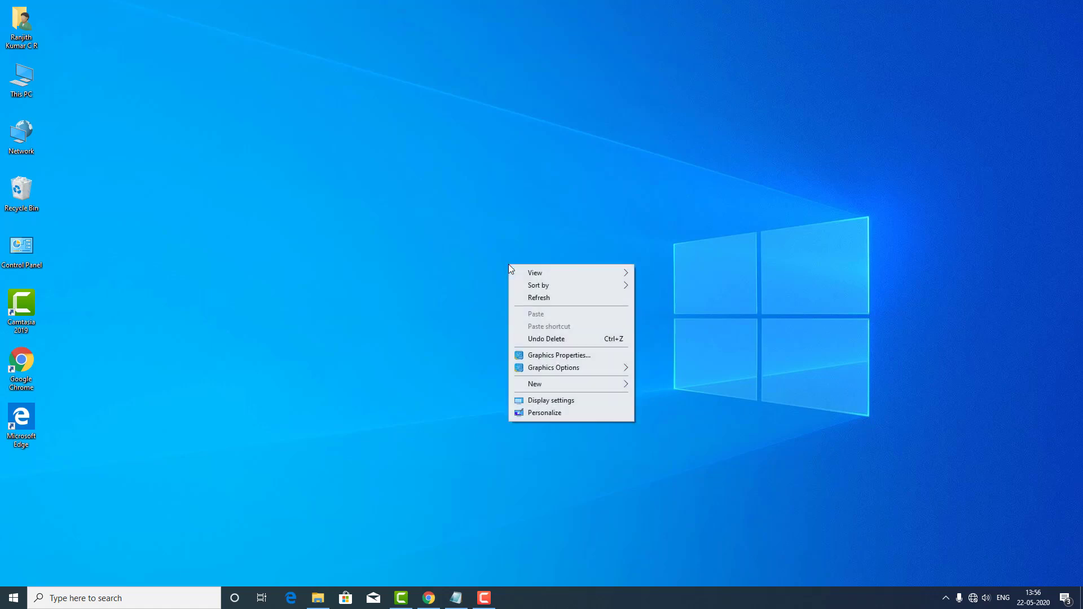
left_click(526, 297)
right_click(495, 256)
left_click(524, 291)
right_click(502, 265)
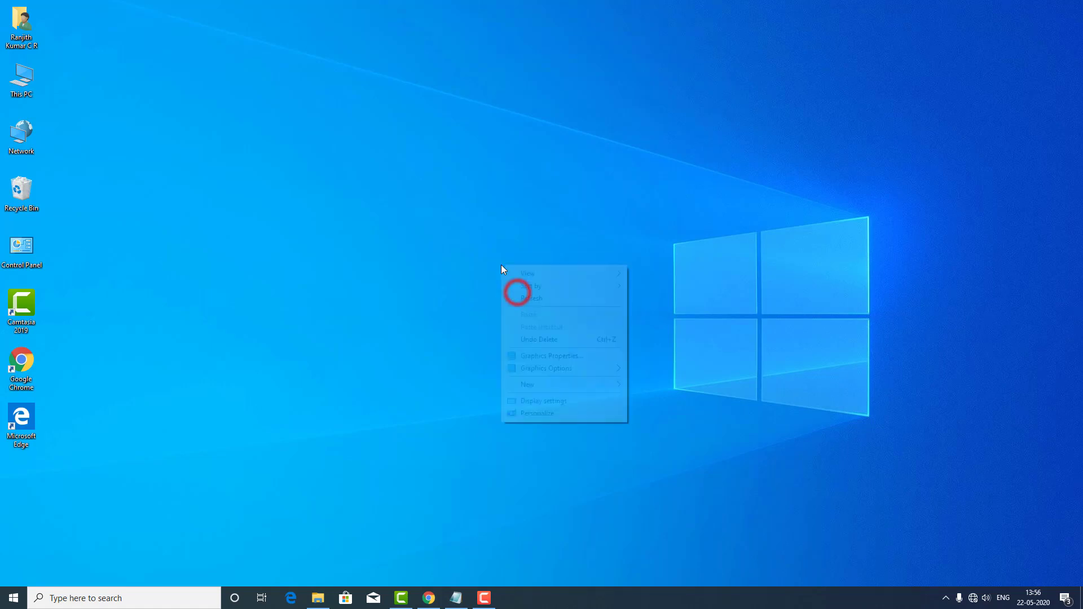
left_click(536, 299)
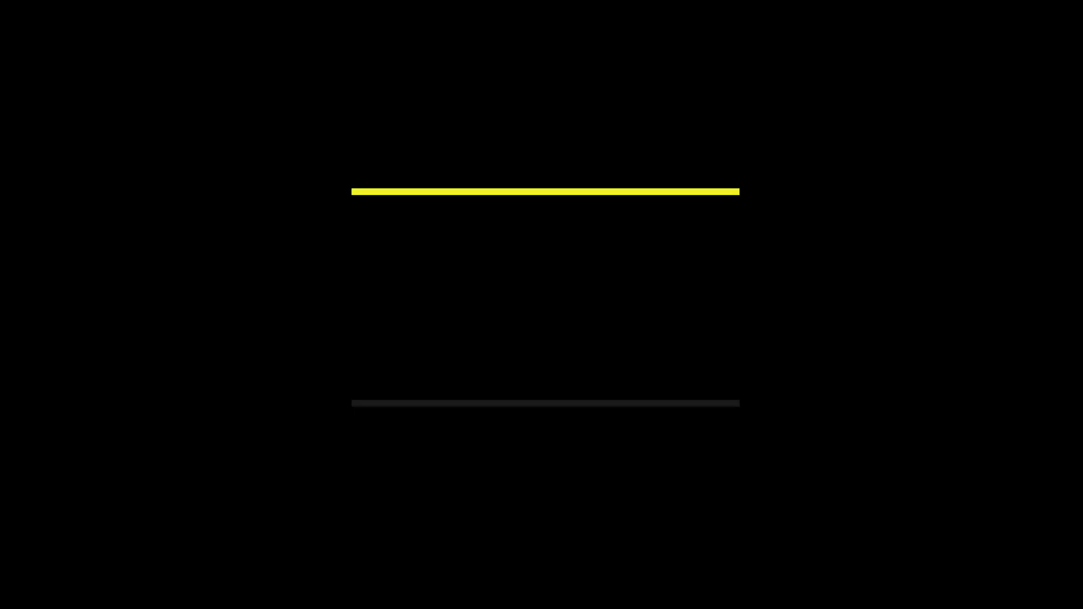